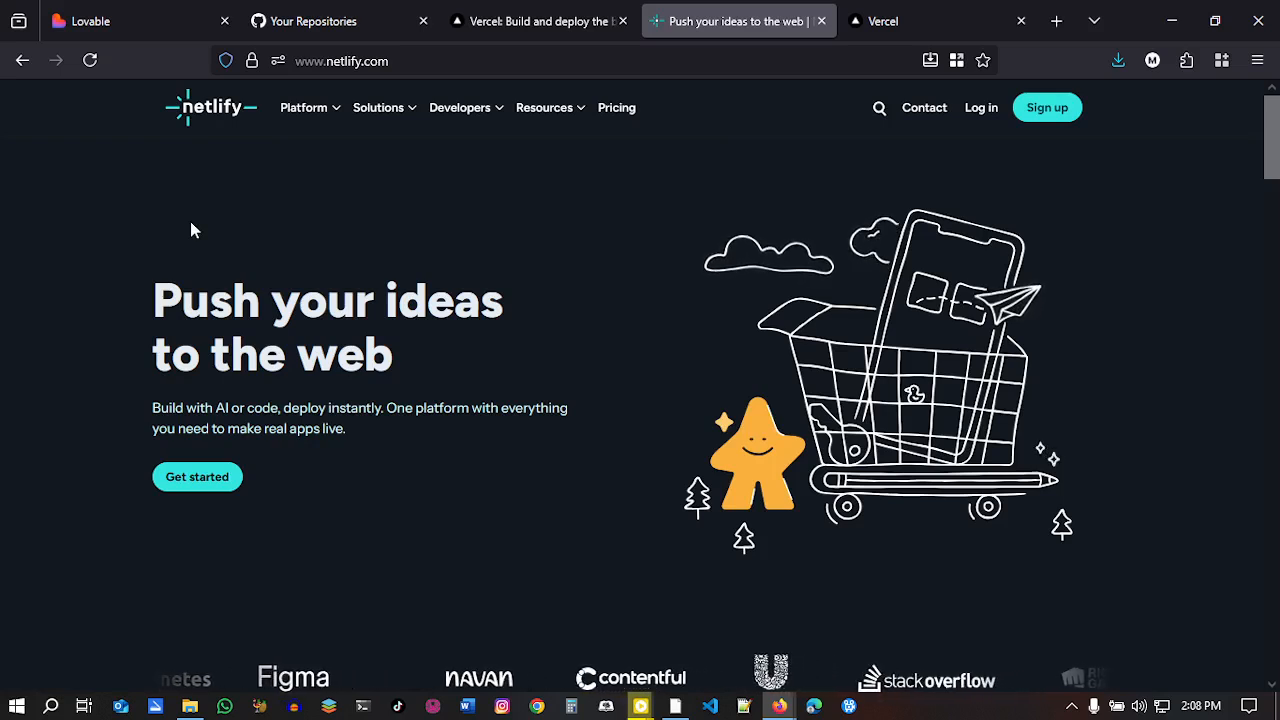
# Step: Review the pulse-robot-template and restrecoverywellness example projects, and return to the Lovable home page
pyautogui.click(117, 8)
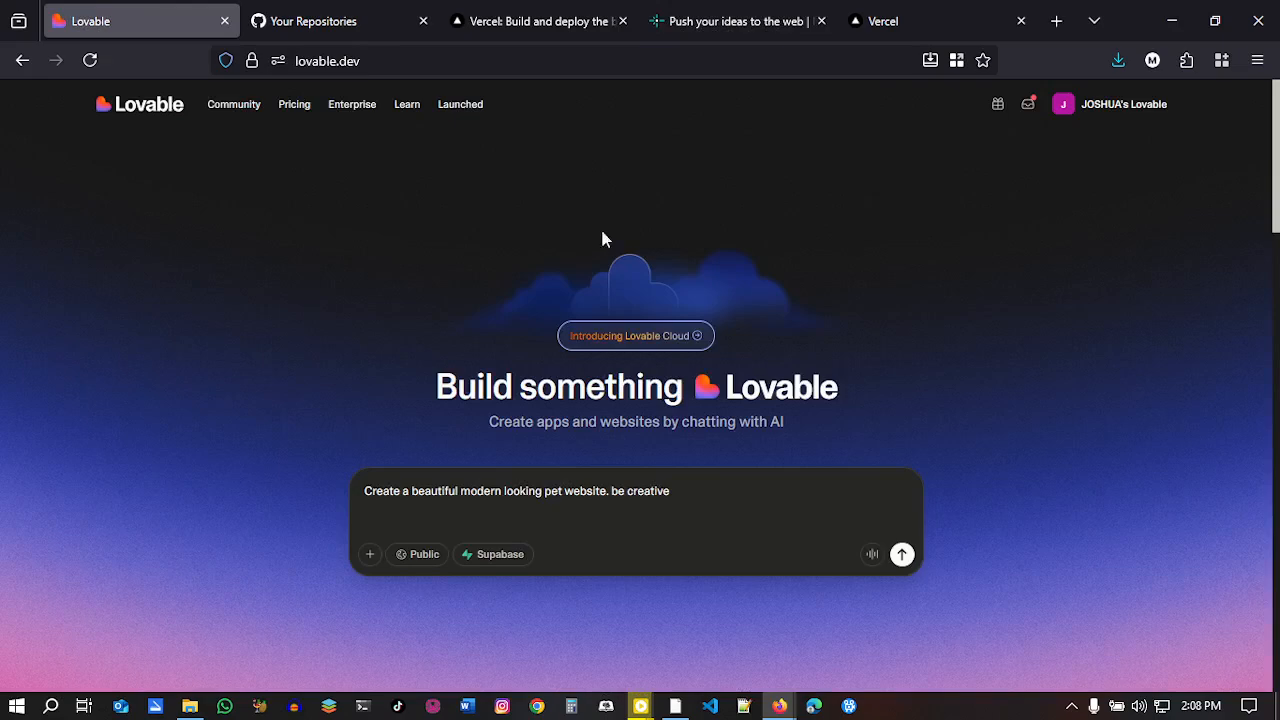
pyautogui.moveTo(781, 712)
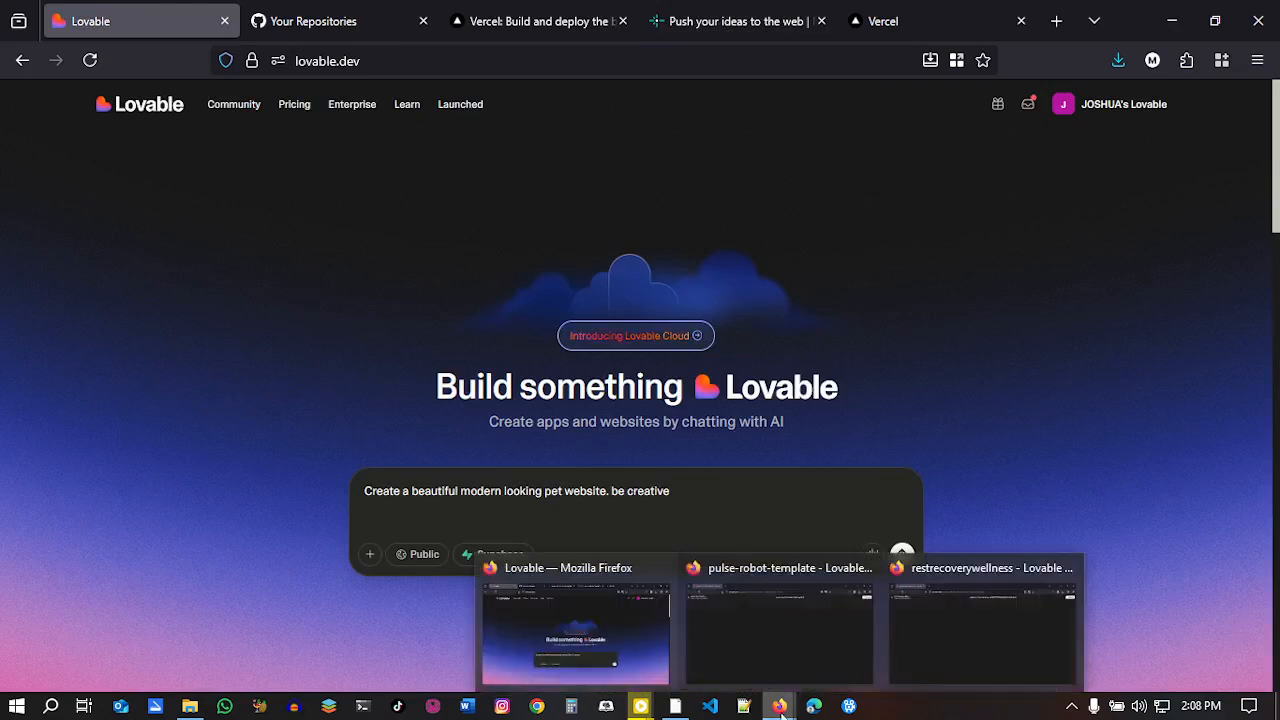
pyautogui.click(815, 645)
pyautogui.moveTo(1266, 405); pyautogui.dragTo(1268, 130)
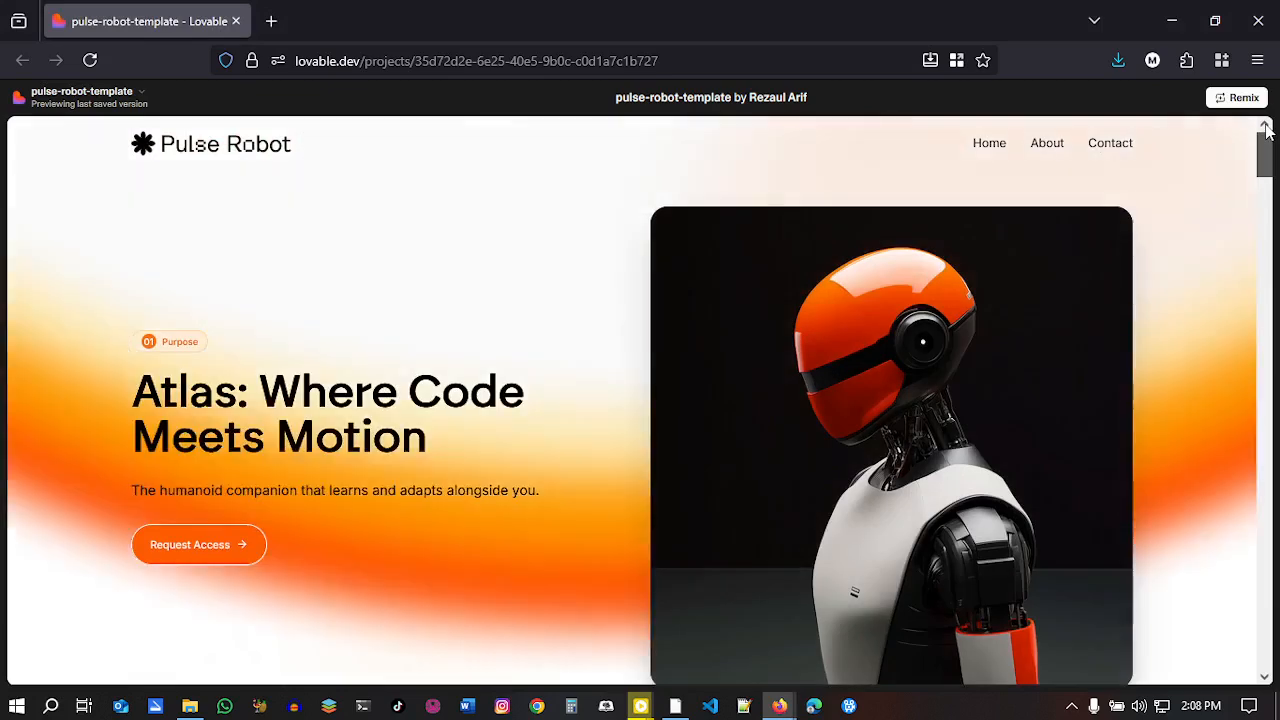
pyautogui.moveTo(1268, 152); pyautogui.dragTo(1266, 200)
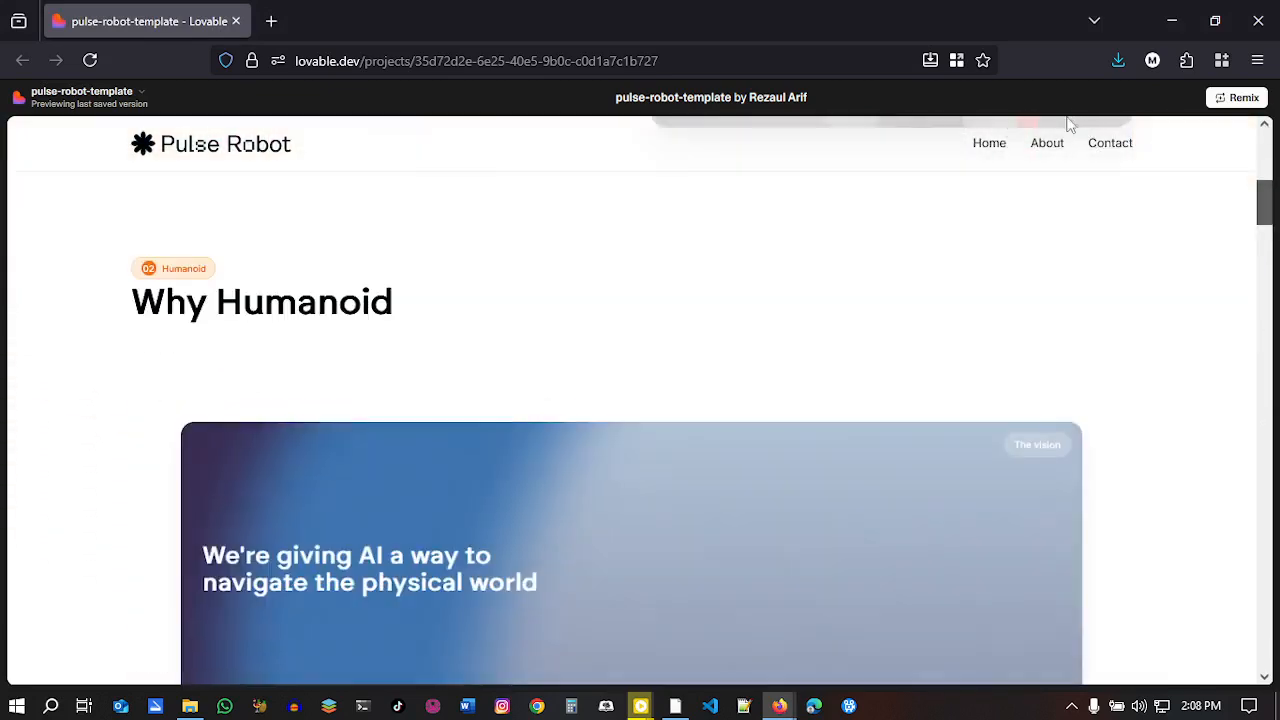
pyautogui.click(1111, 146)
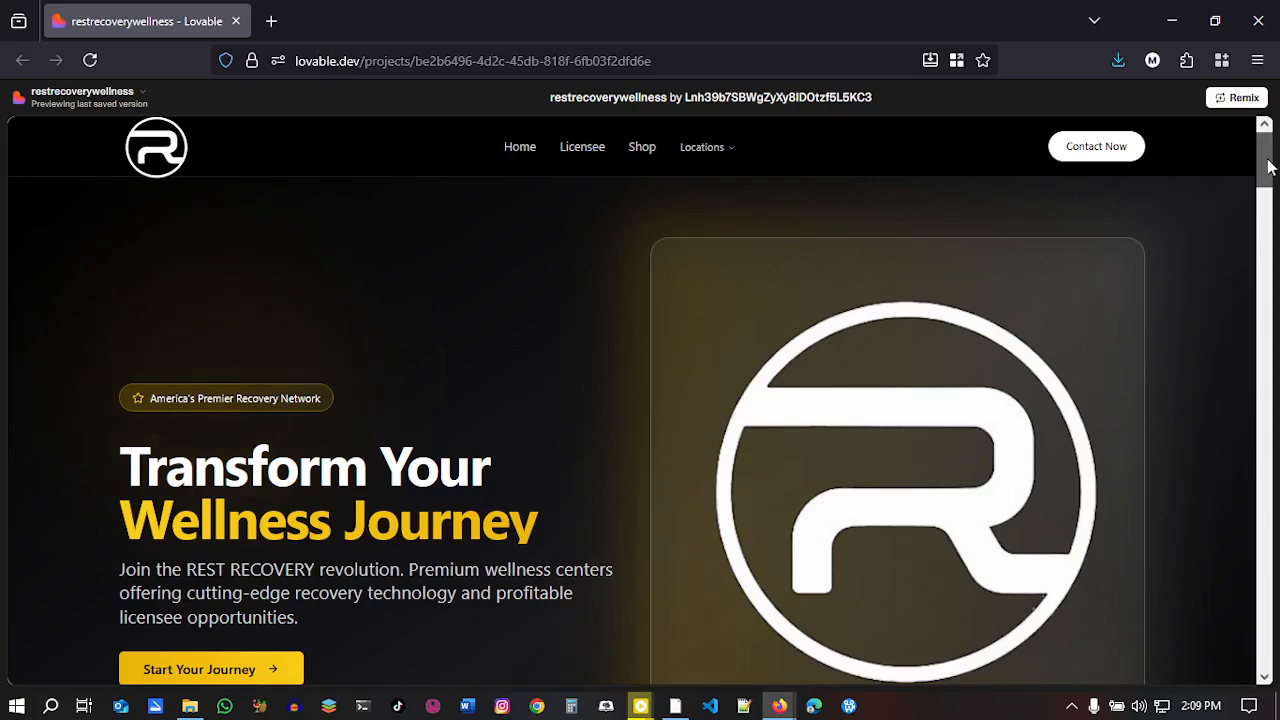
pyautogui.moveTo(1268, 168)
pyautogui.mouseDown()
pyautogui.moveTo(1264, 660)
pyautogui.moveTo(1258, 155)
pyautogui.mouseUp()
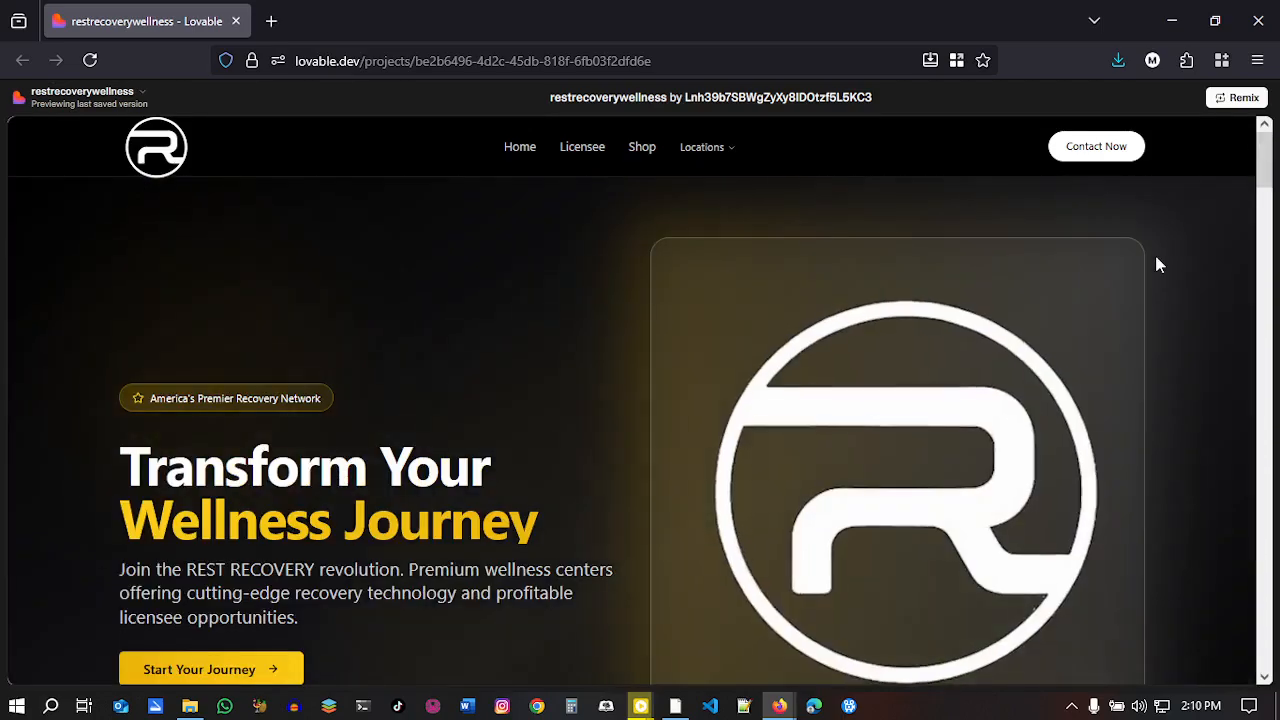
pyautogui.click(1262, 12)
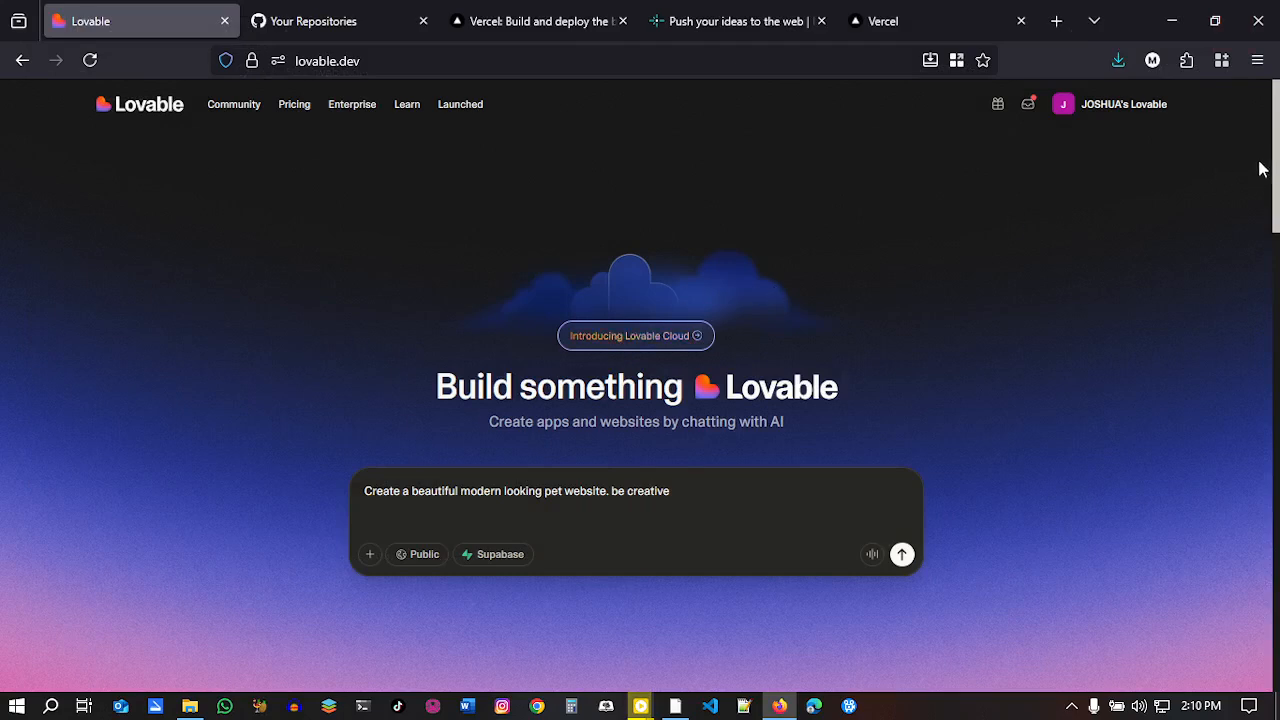
# Step: Submit the prompt "Create a beautiful modern looking pet website. be creative" and expand the full list of build actions
pyautogui.scroll(-3, 741, 316)
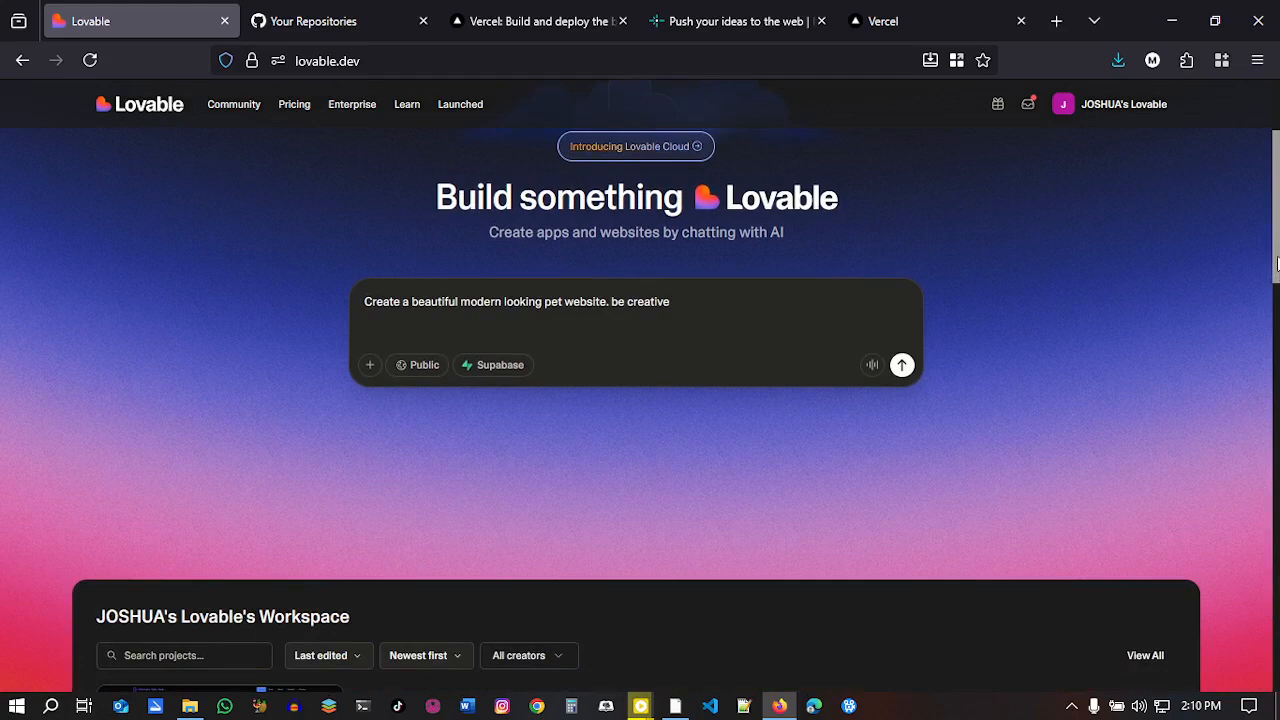
pyautogui.scroll(3, 1276, 207)
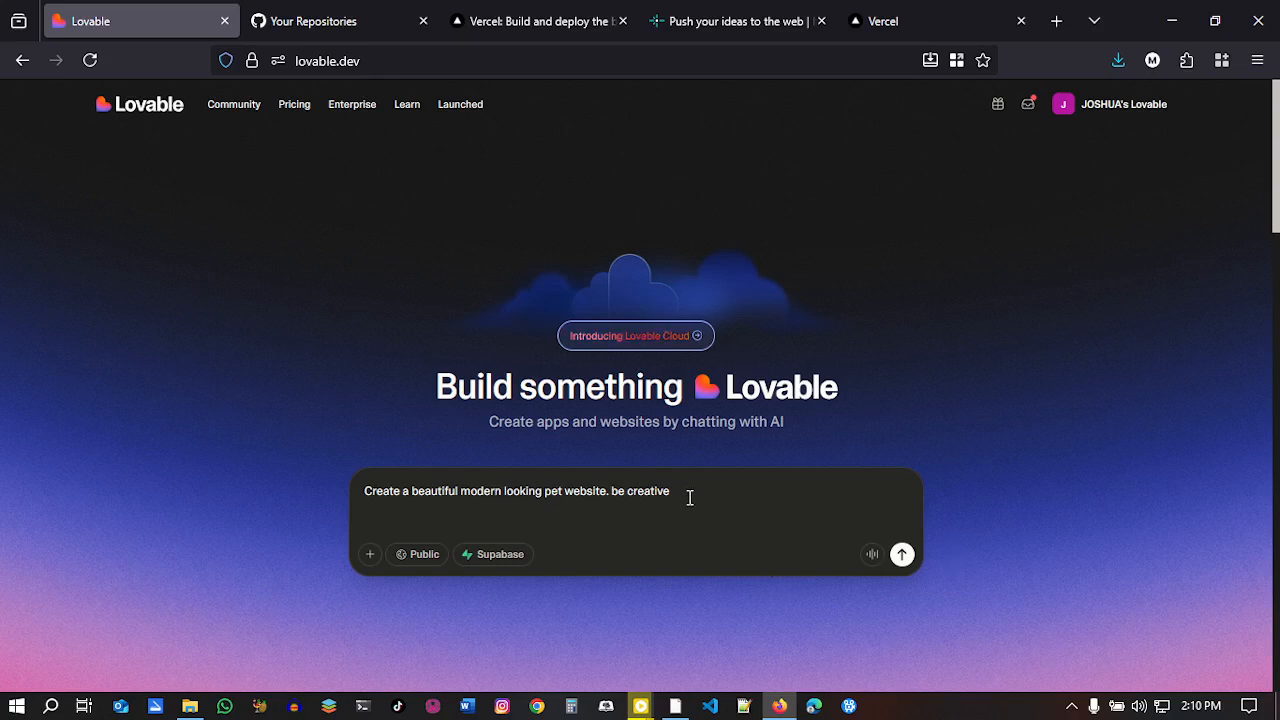
pyautogui.click(902, 558)
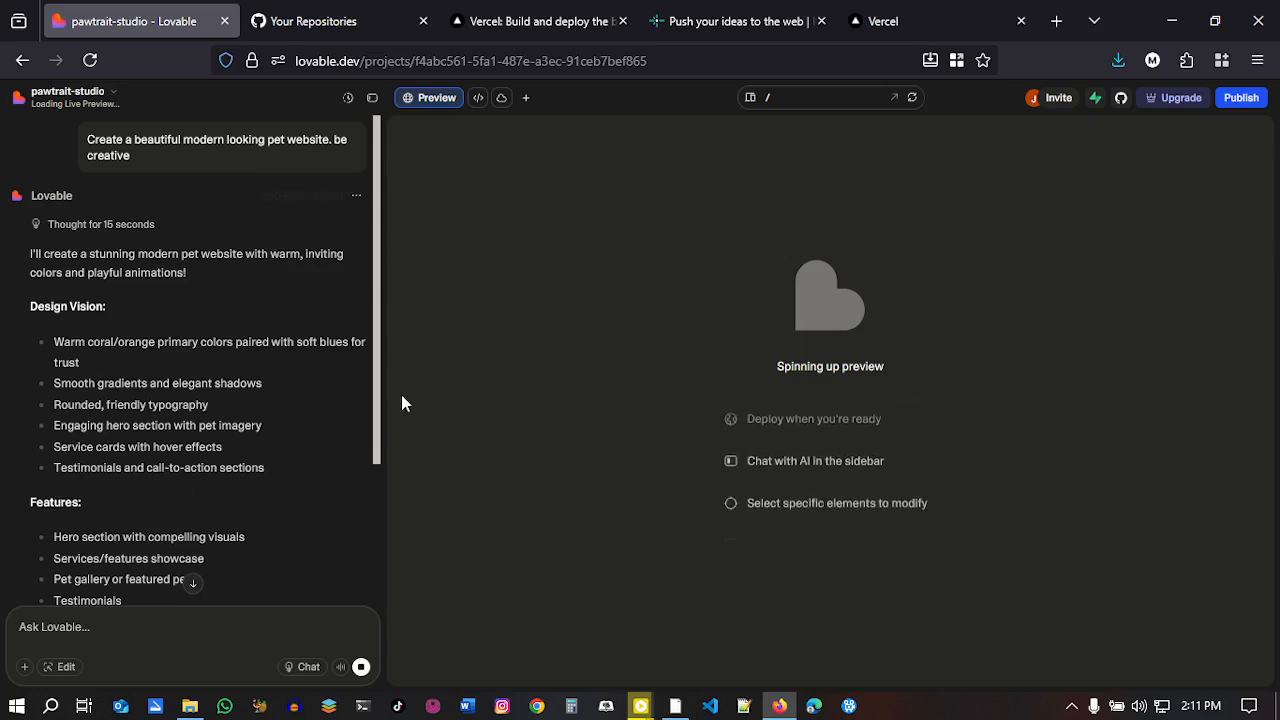
pyautogui.moveTo(377, 411); pyautogui.dragTo(371, 542)
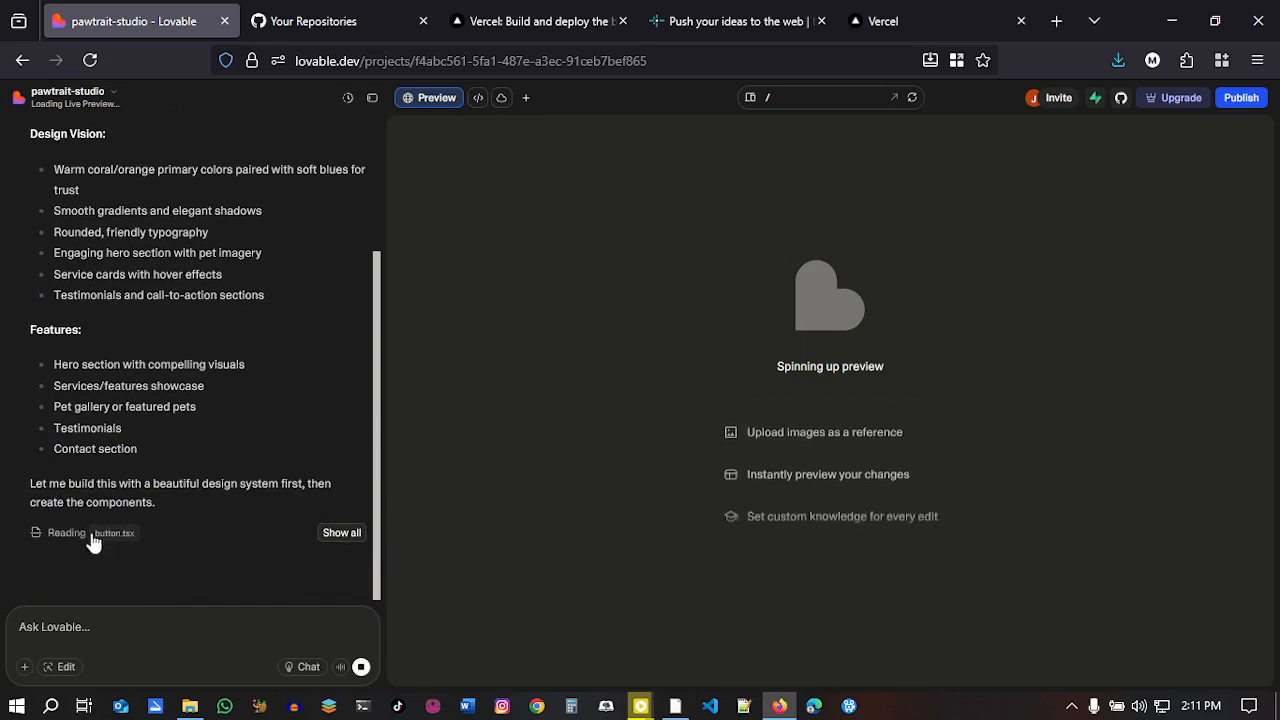
pyautogui.click(341, 533)
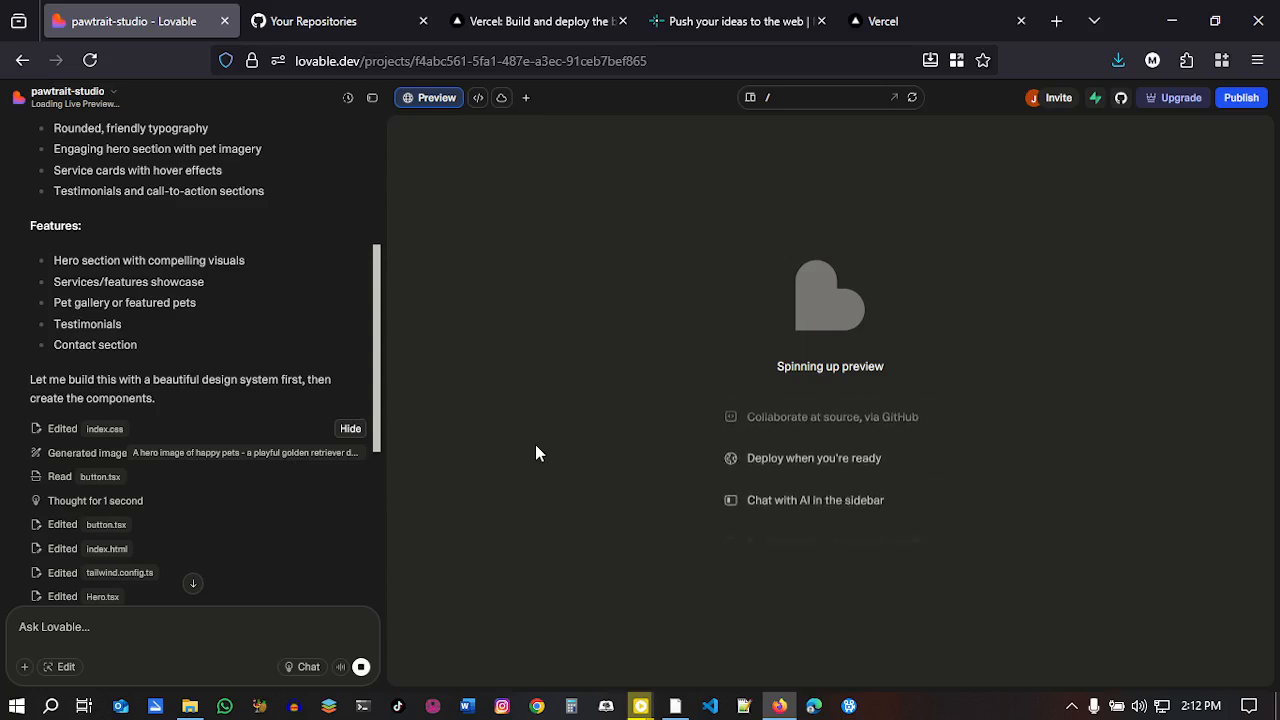
pyautogui.click(98, 100)
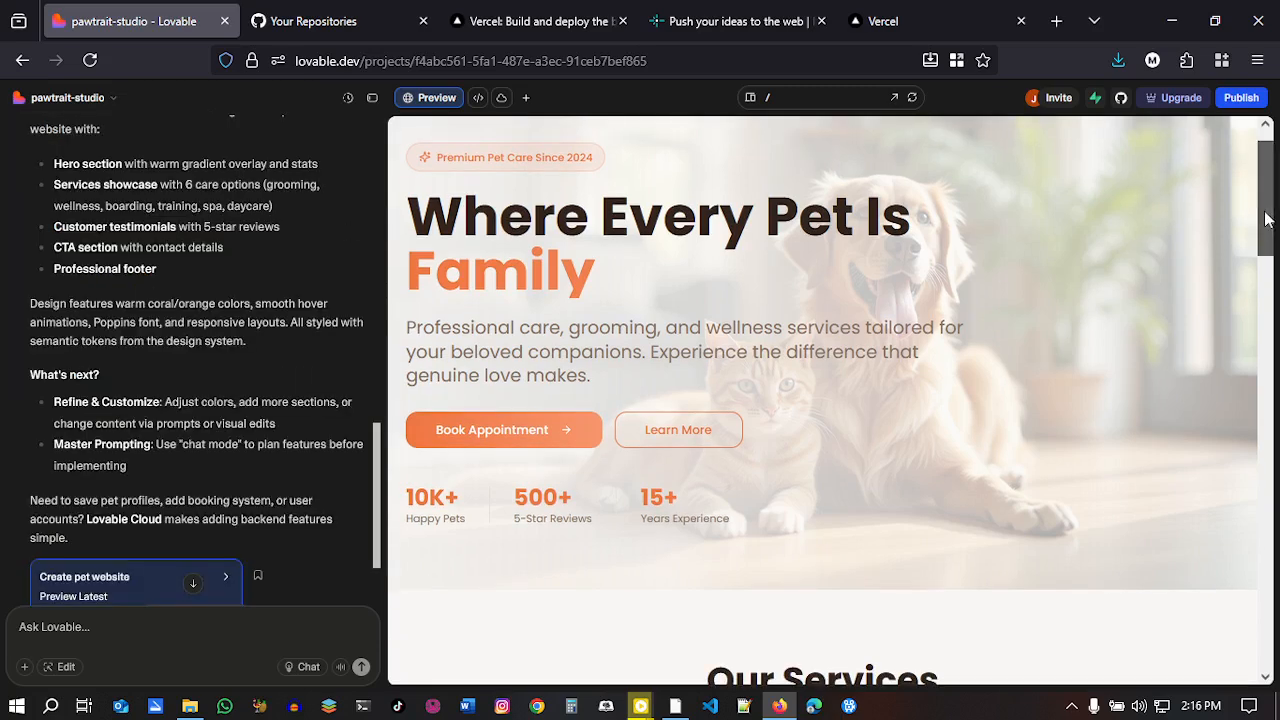
# Step: Examine the generated pet website preview from the hero section down to the footer, along with the end of the chat summary
pyautogui.moveTo(1265, 218); pyautogui.dragTo(1274, 179)
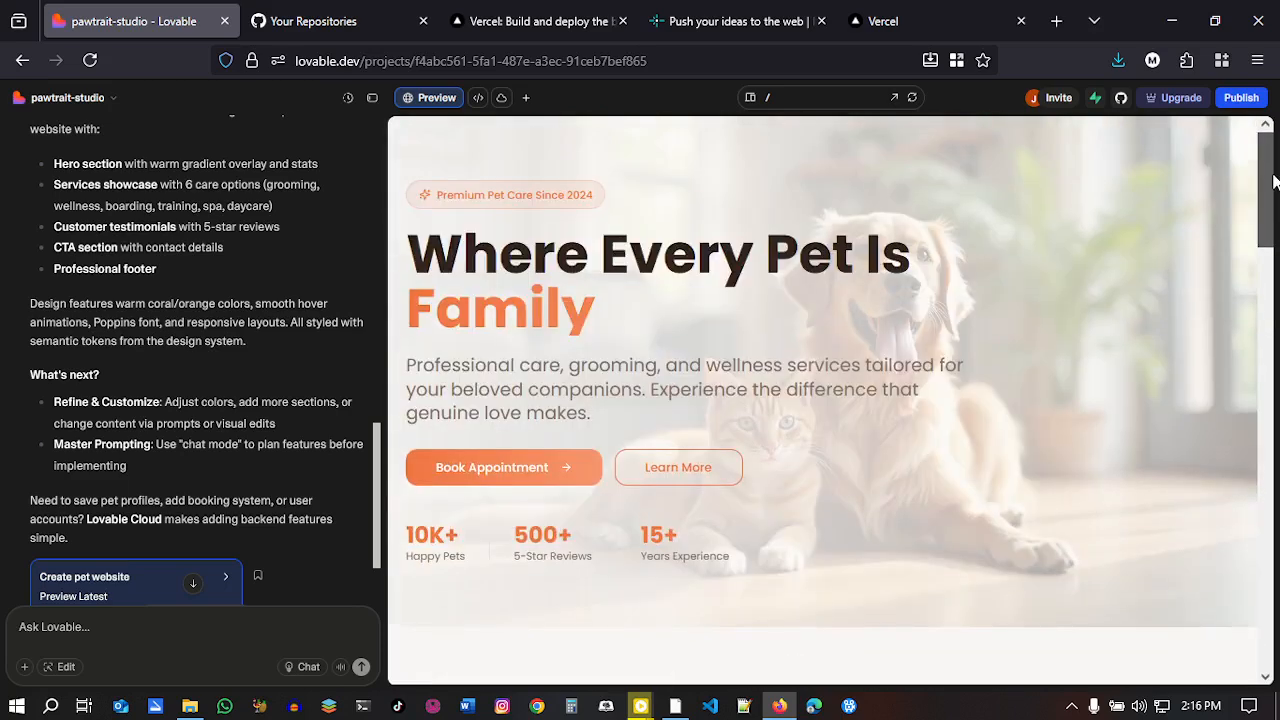
pyautogui.moveTo(1274, 179); pyautogui.dragTo(1272, 612)
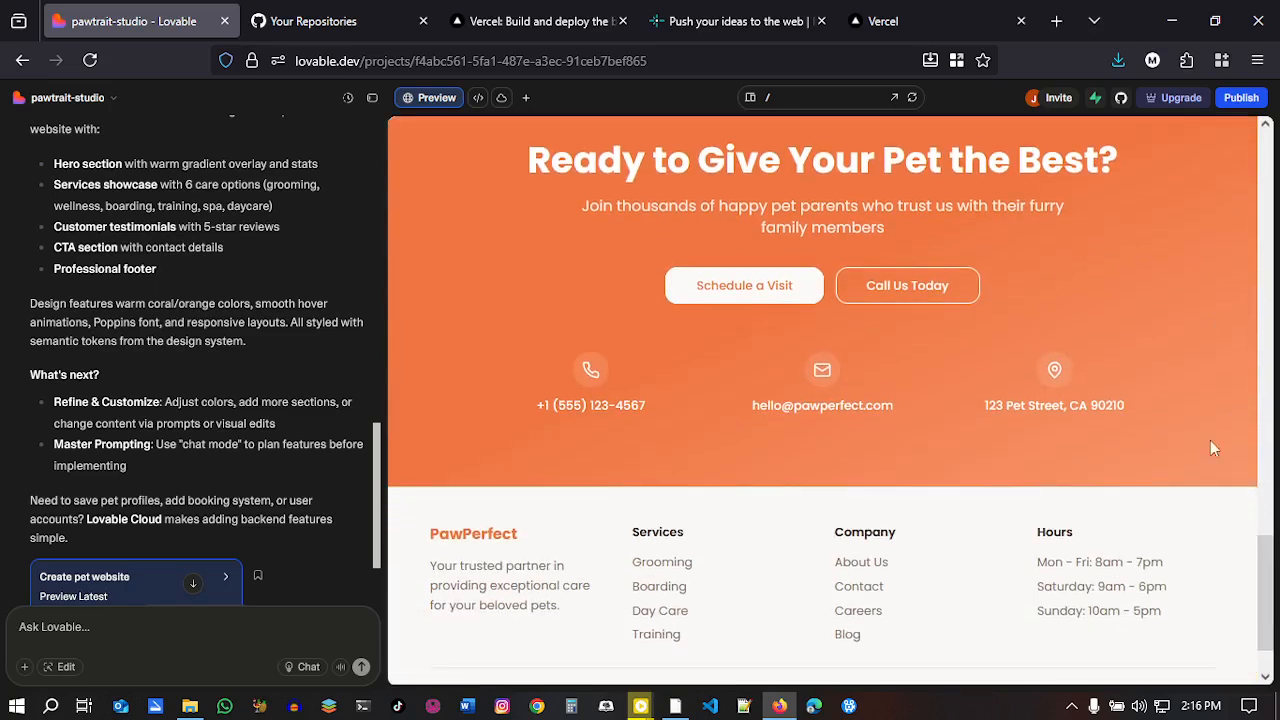
pyautogui.moveTo(1272, 572); pyautogui.dragTo(1272, 545)
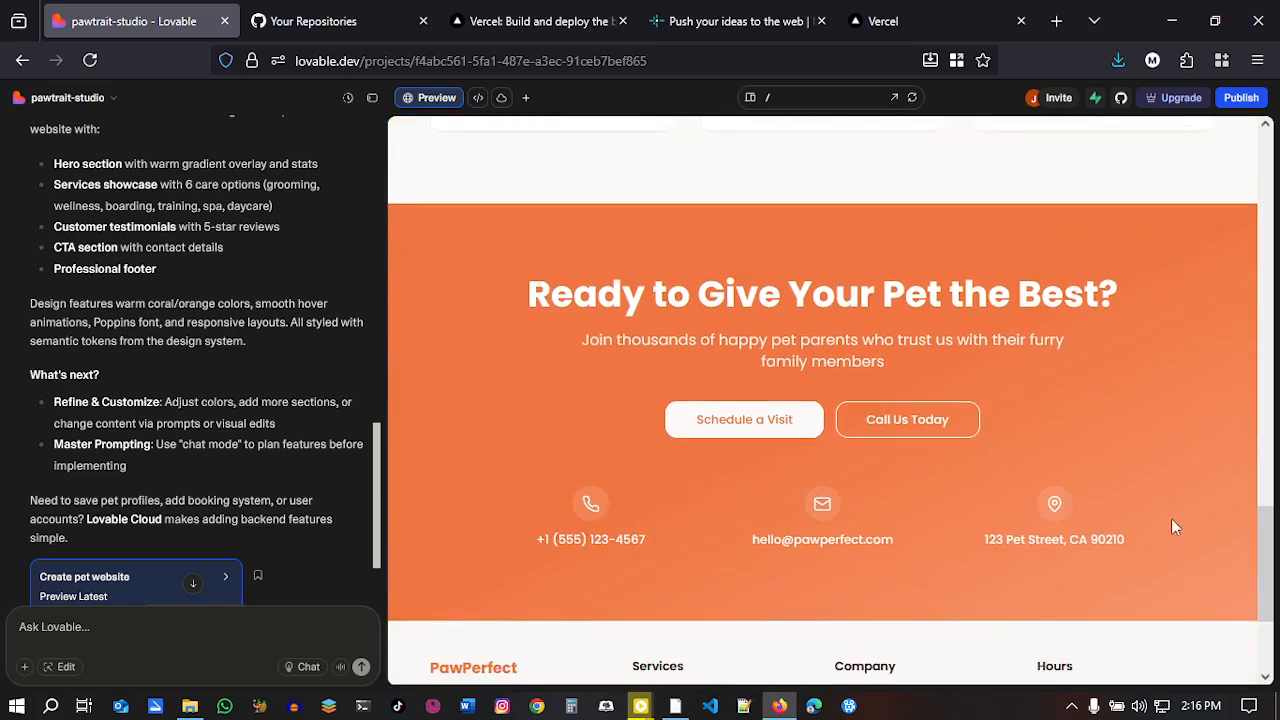
pyautogui.moveTo(1272, 538); pyautogui.dragTo(1258, 668)
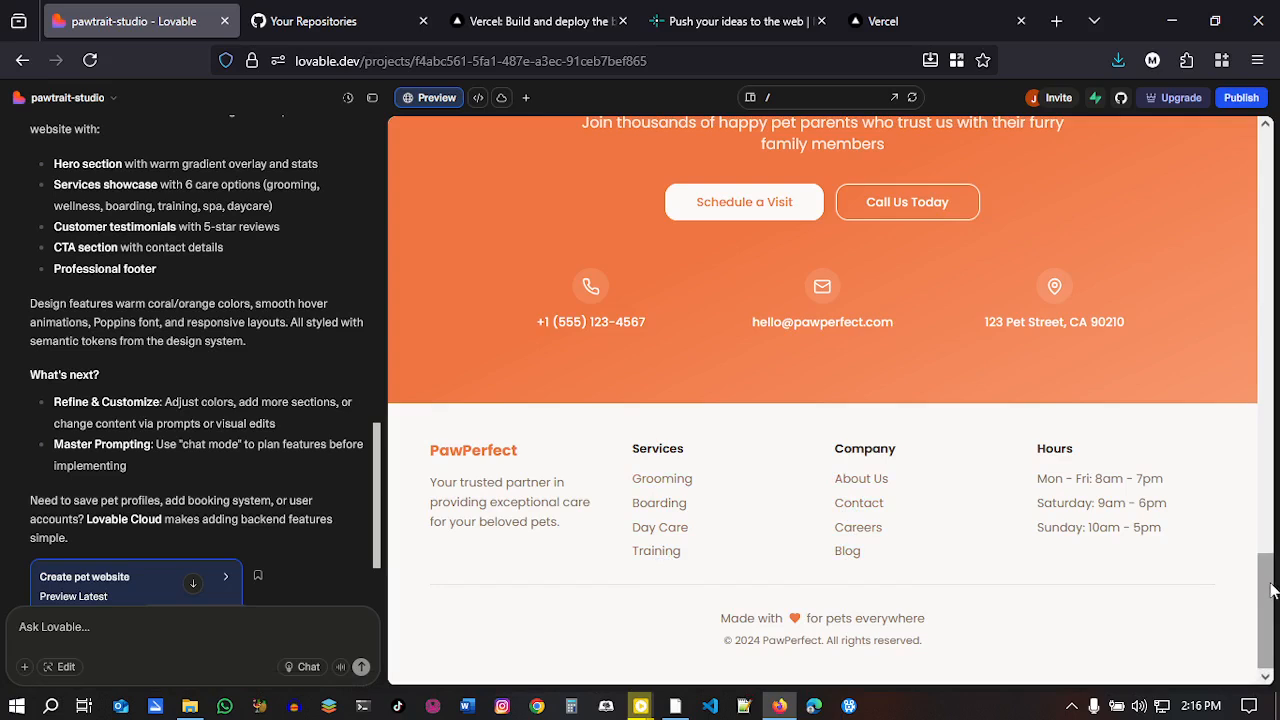
pyautogui.moveTo(1271, 590); pyautogui.dragTo(1271, 565)
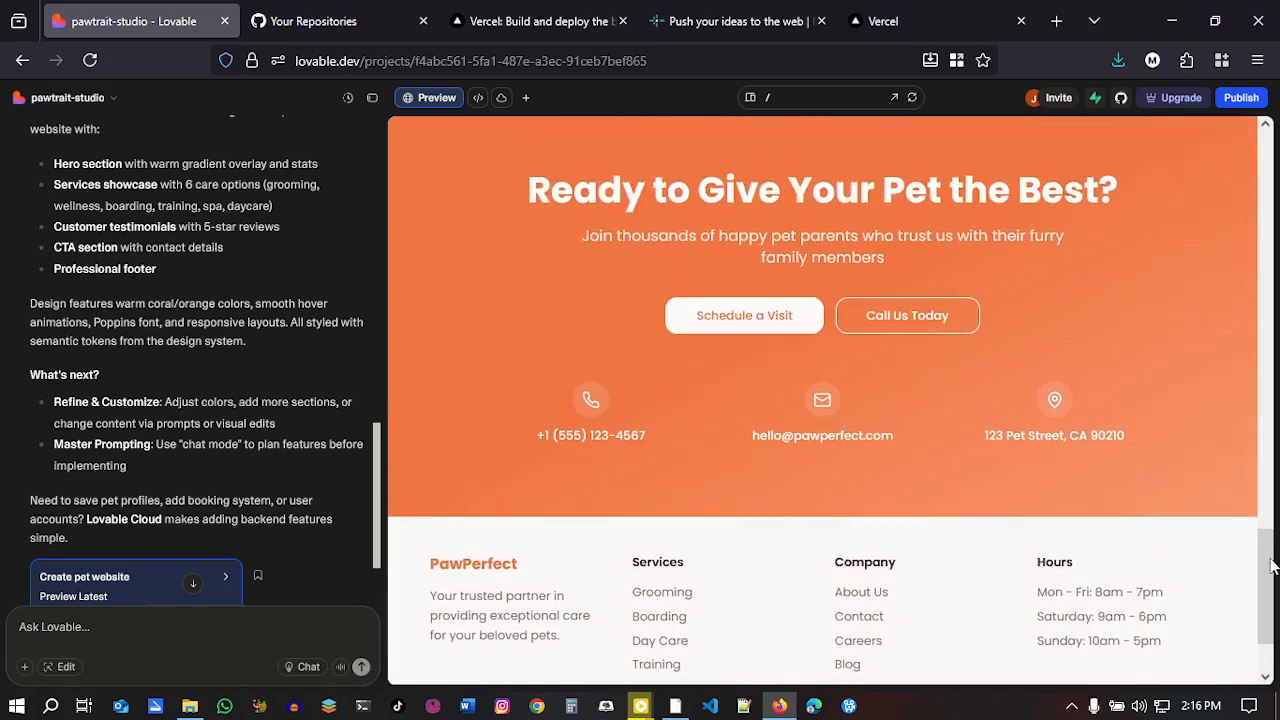
pyautogui.moveTo(1271, 565); pyautogui.dragTo(1268, 370)
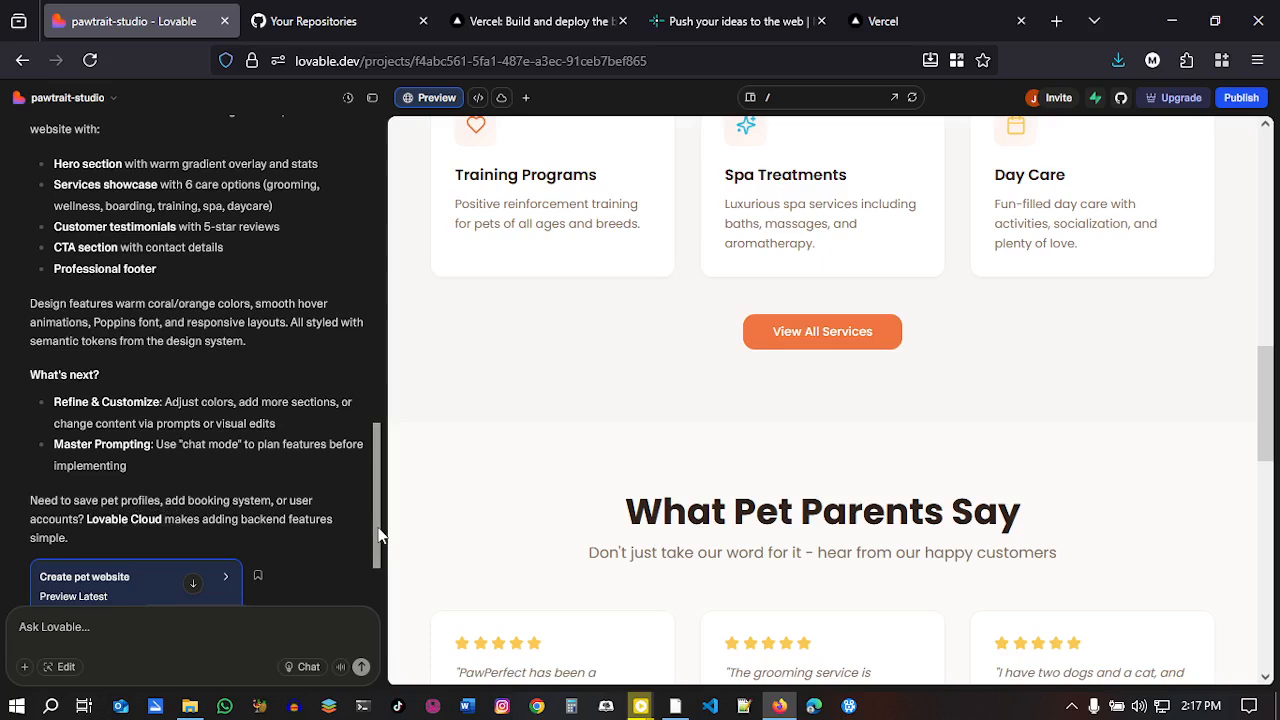
pyautogui.scroll(-2, 378, 535)
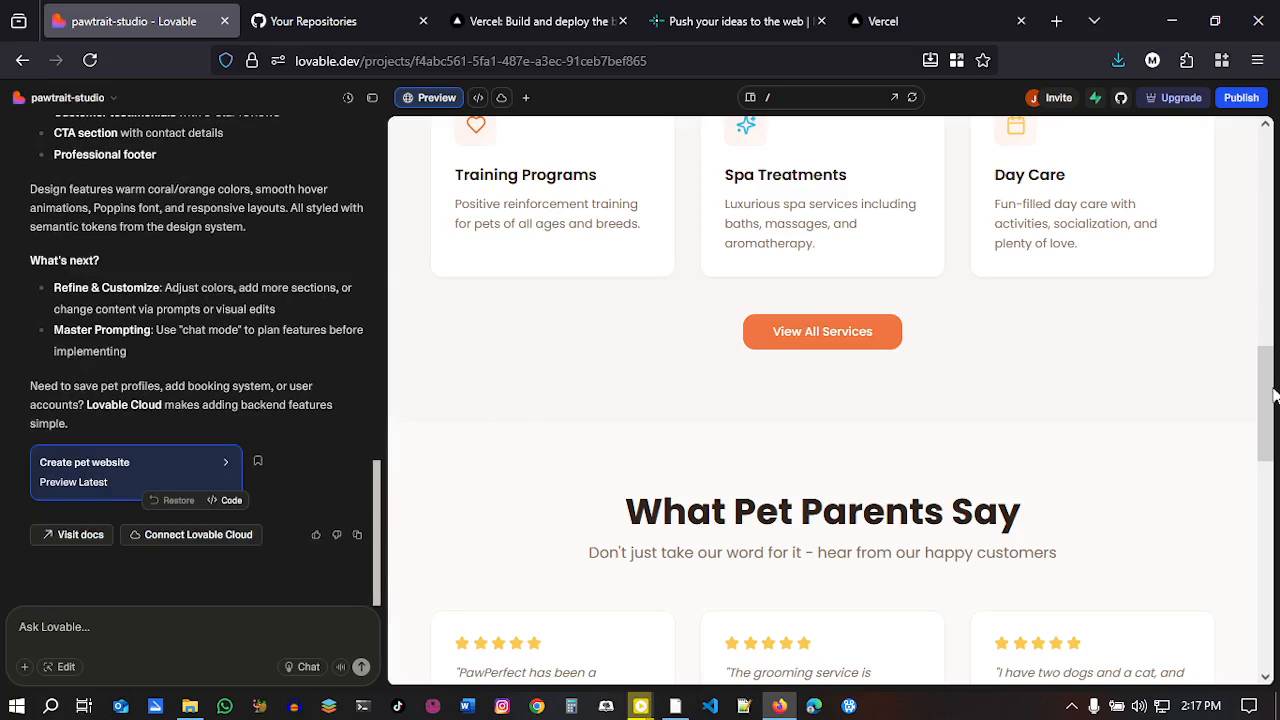
pyautogui.moveTo(1272, 398); pyautogui.dragTo(1277, 168)
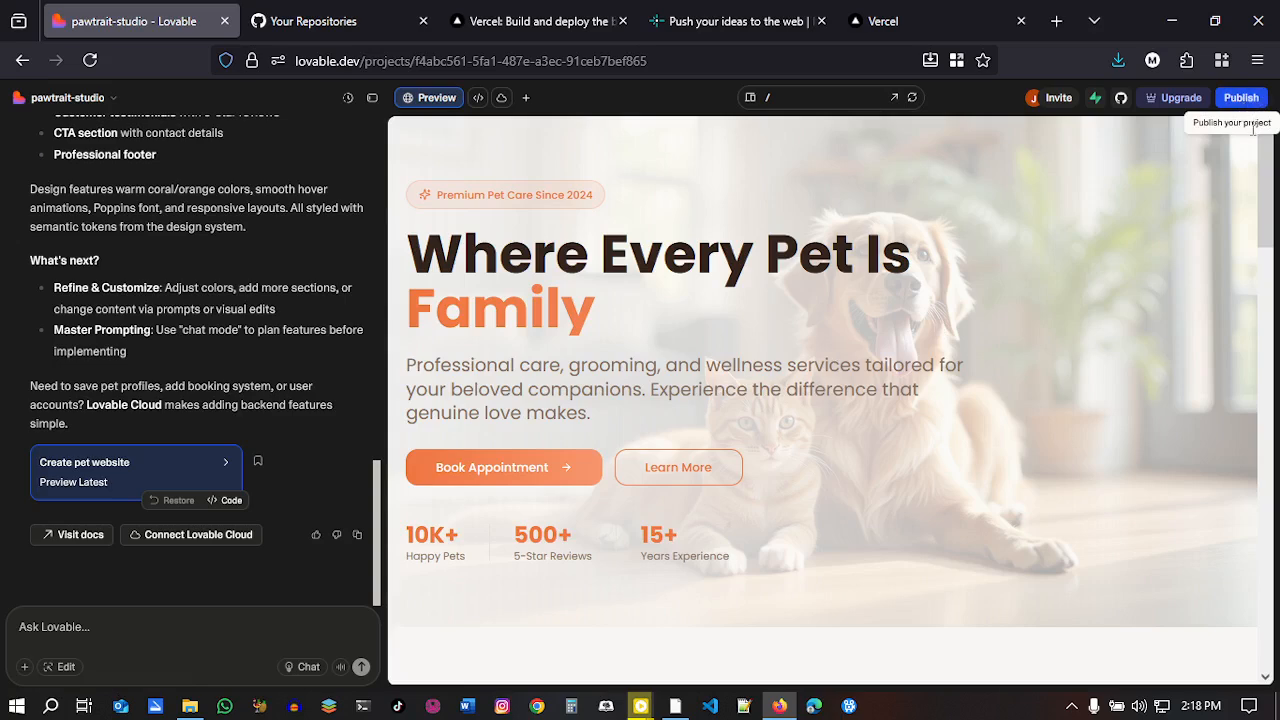
# Step: Check the website address in the publish settings and rename the project pethommy
pyautogui.click(1236, 100)
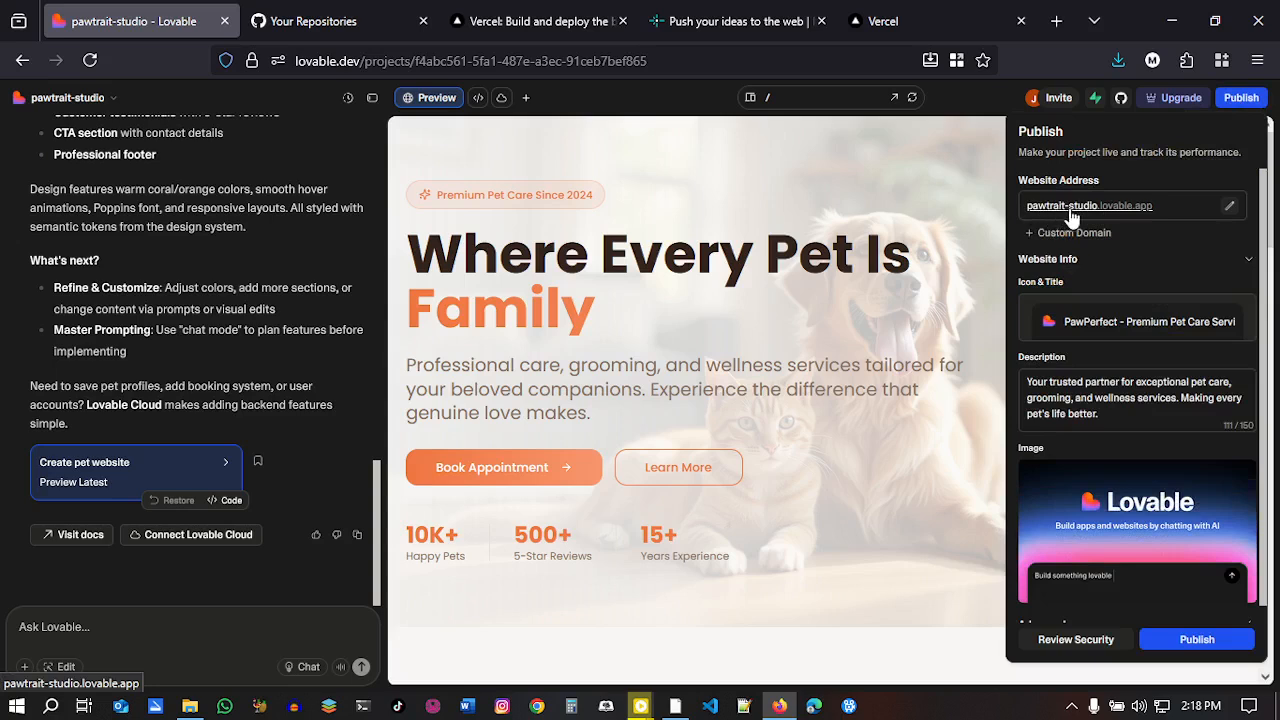
pyautogui.click(629, 180)
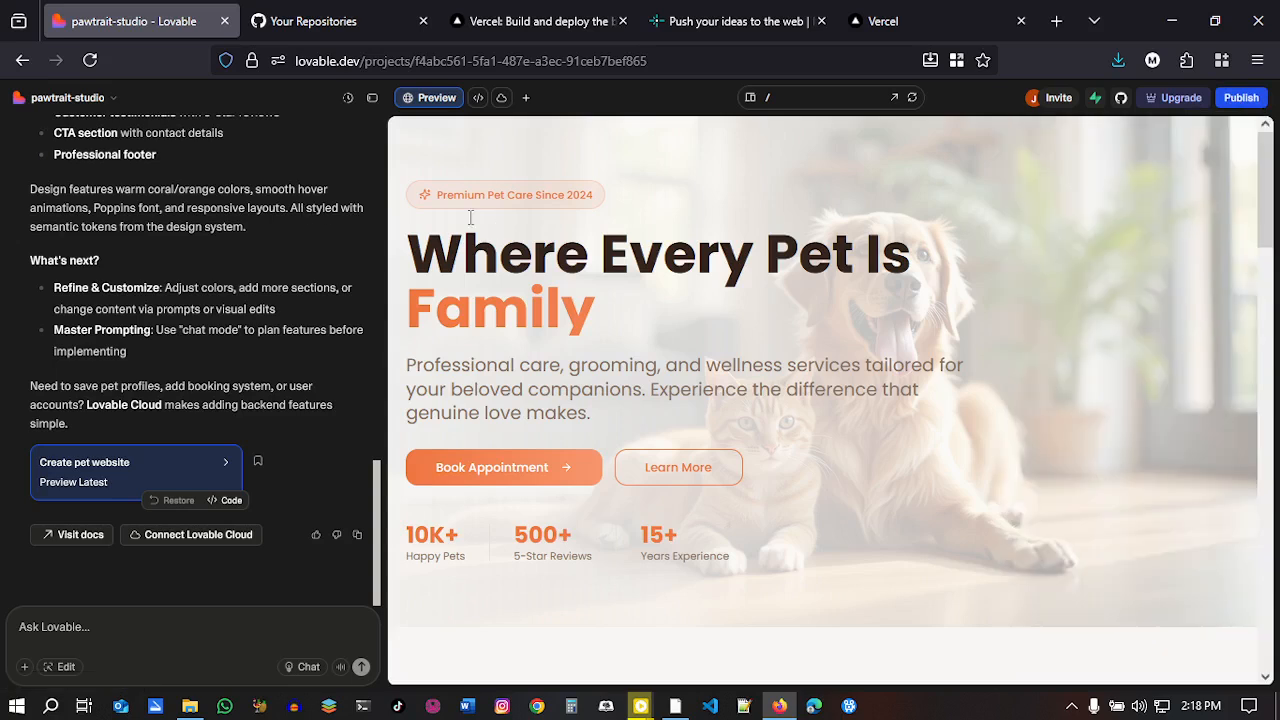
pyautogui.click(66, 100)
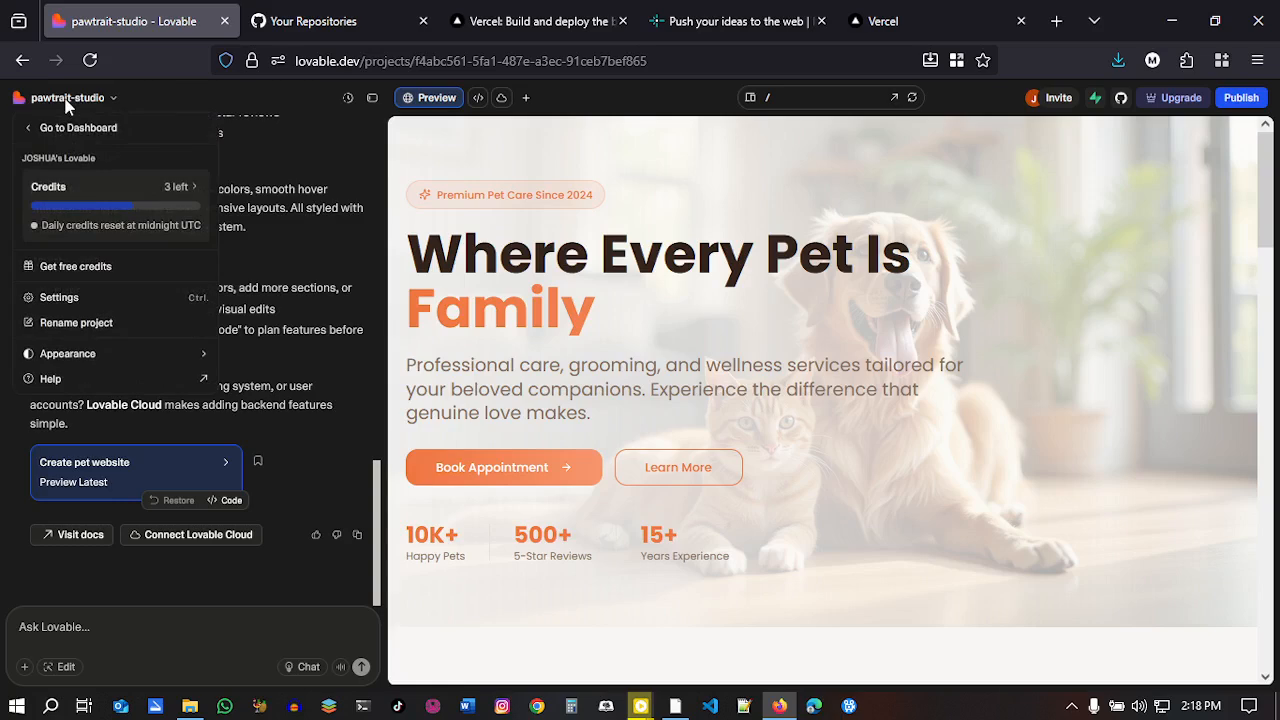
pyautogui.click(80, 324)
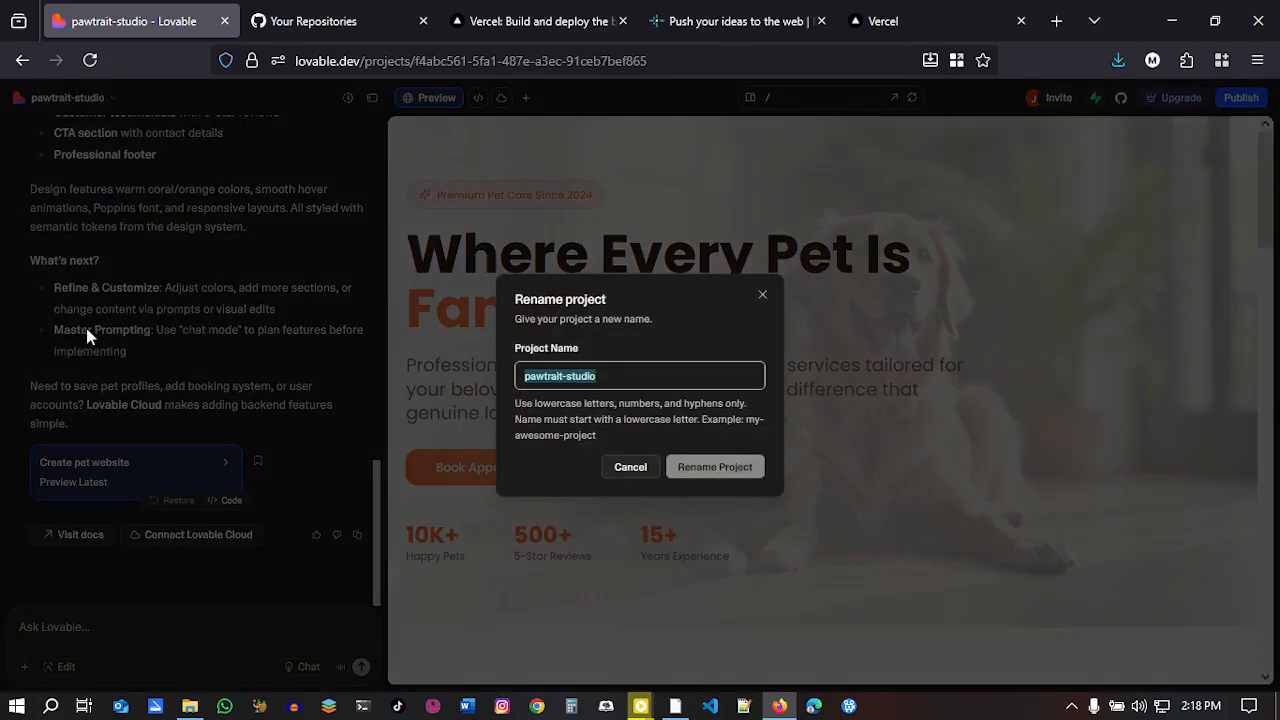
pyautogui.write('petummy')
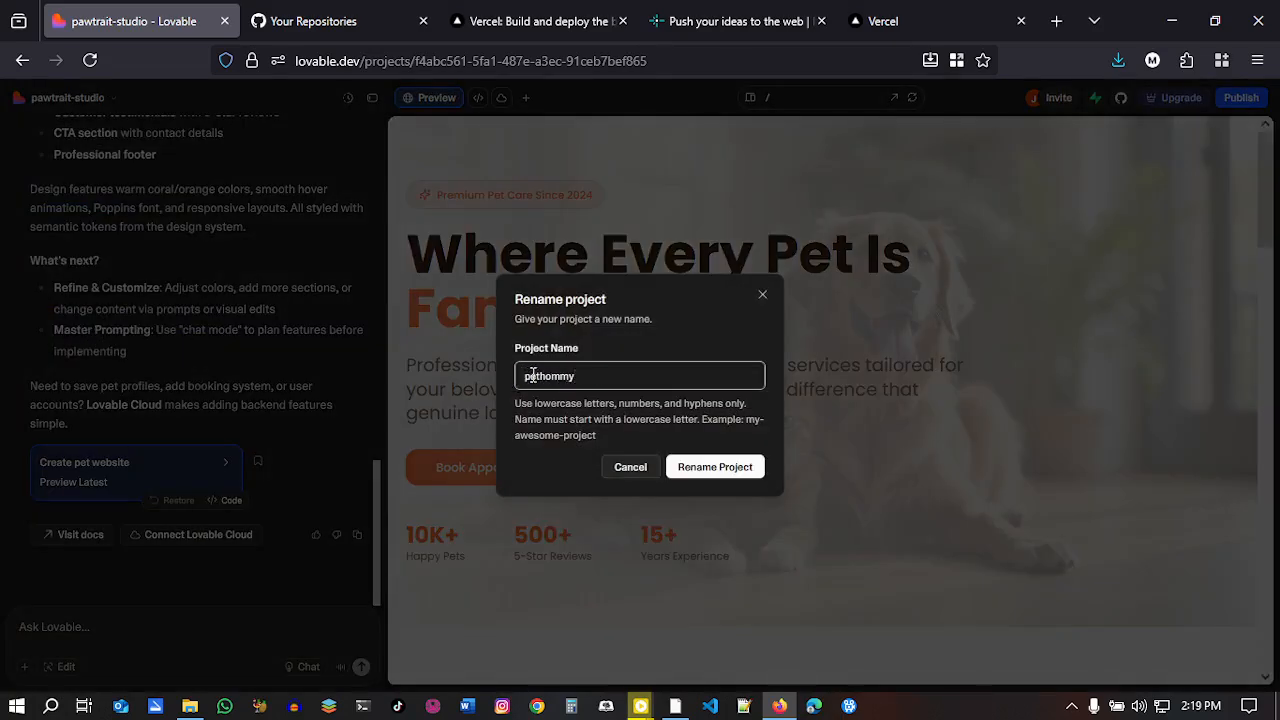
pyautogui.click(703, 471)
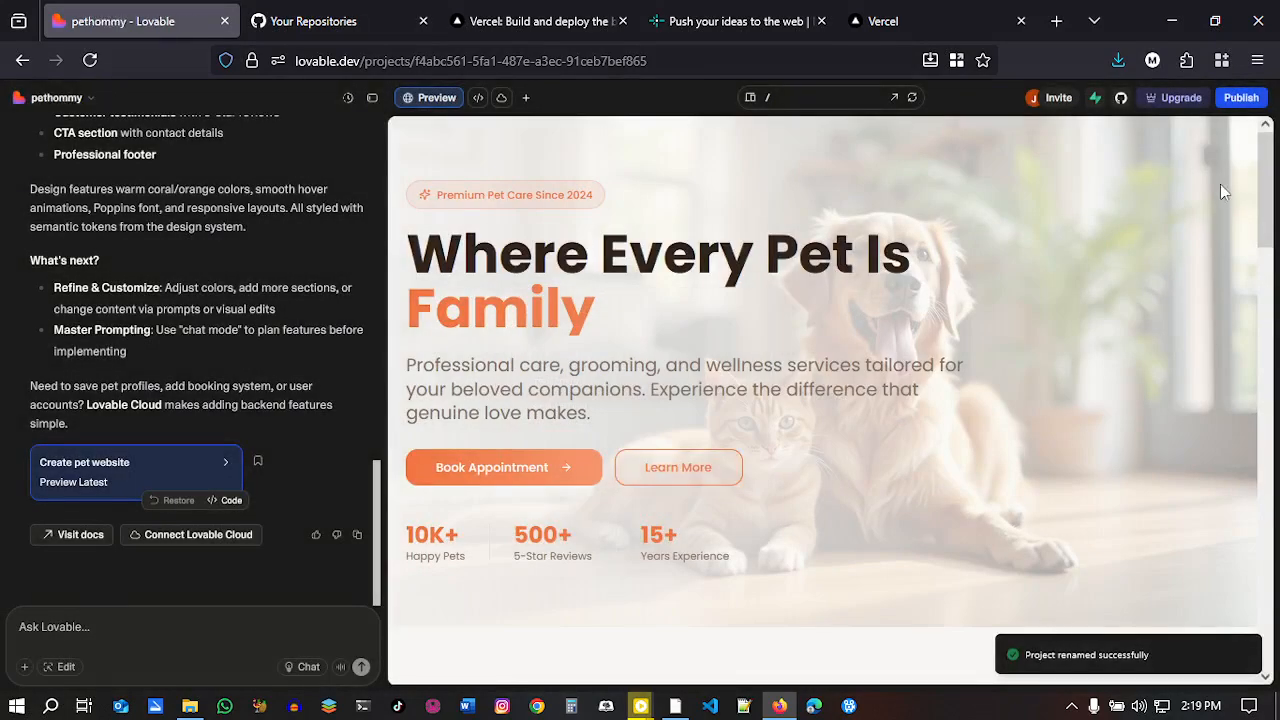
# Step: Review the website info and publish the site at pethommy.lovable.app
pyautogui.click(1240, 99)
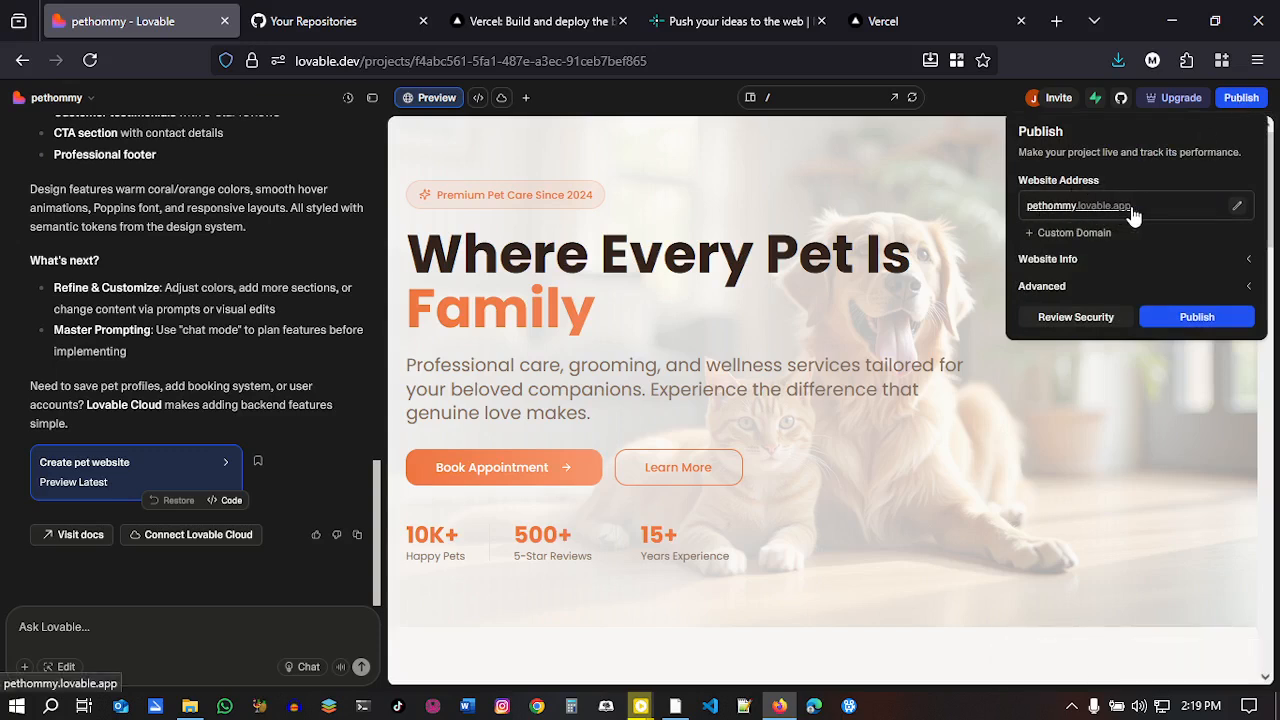
pyautogui.click(1249, 261)
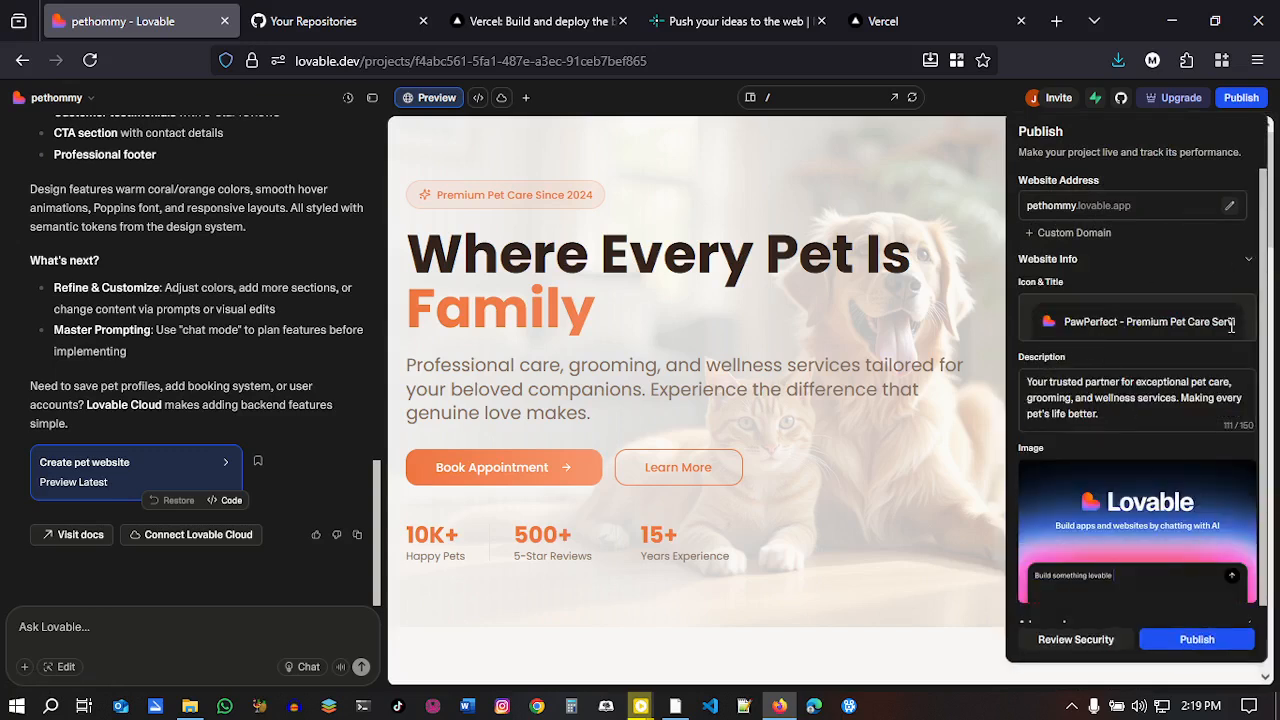
pyautogui.click(1249, 260)
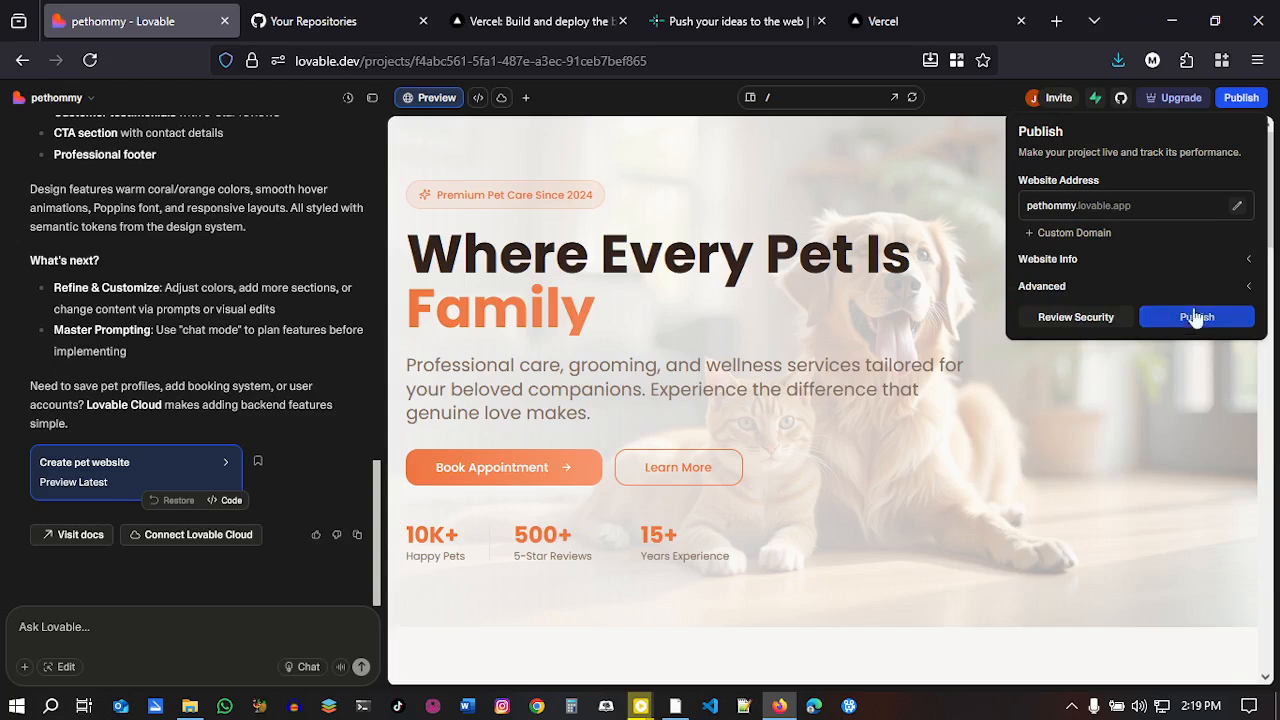
pyautogui.click(1190, 325)
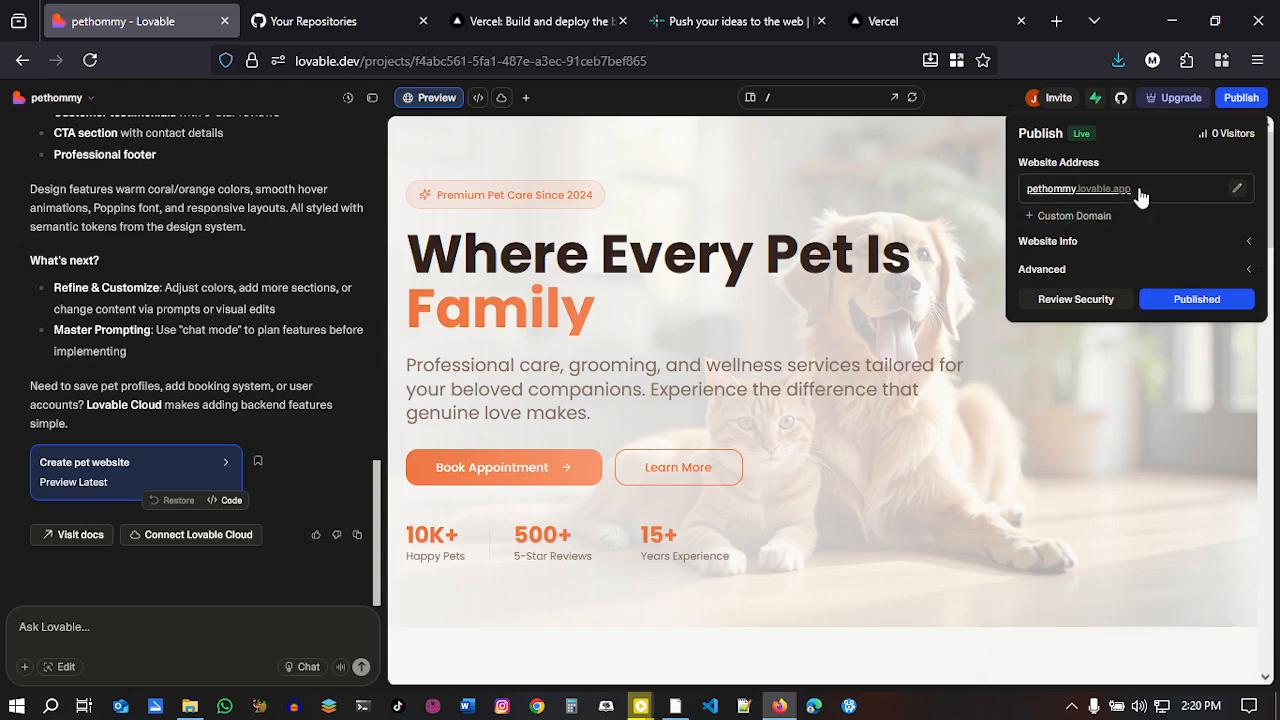
# Step: Open the published pethommy.lovable.app site in a new tab and look through it down to the footer
pyautogui.moveTo(1138, 192); pyautogui.dragTo(1031, 194)
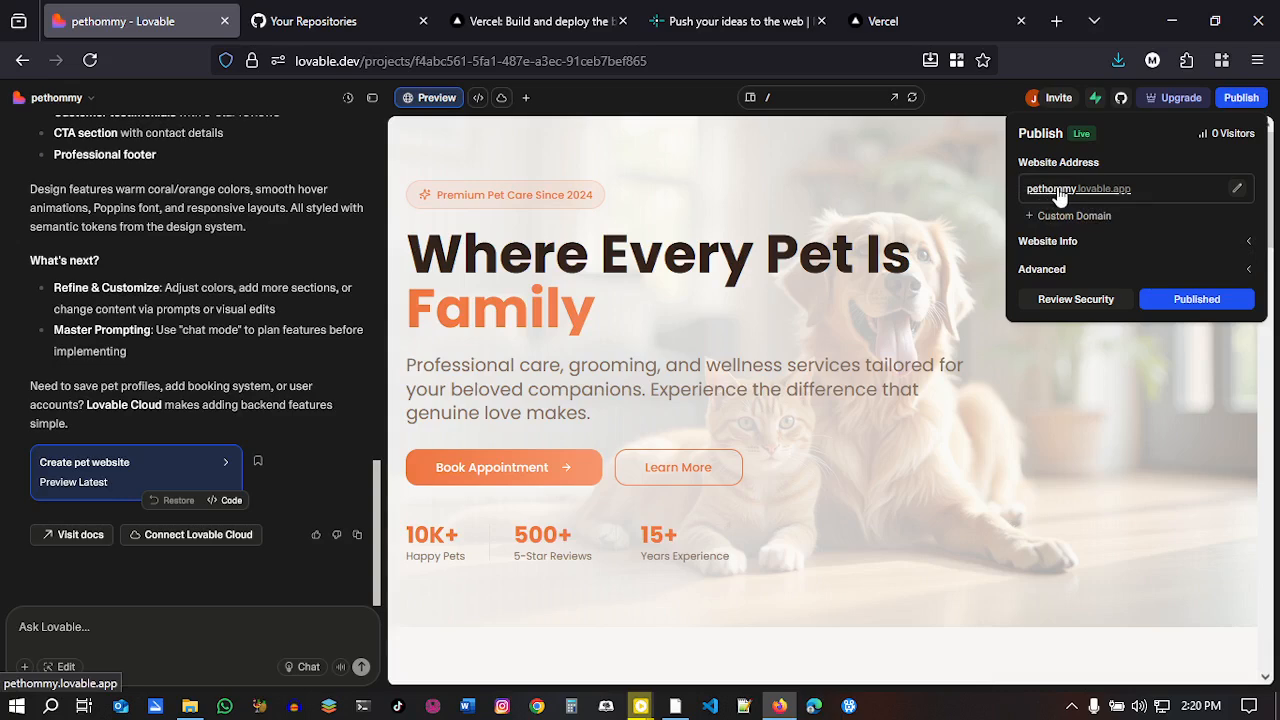
pyautogui.rightClick(1060, 195)
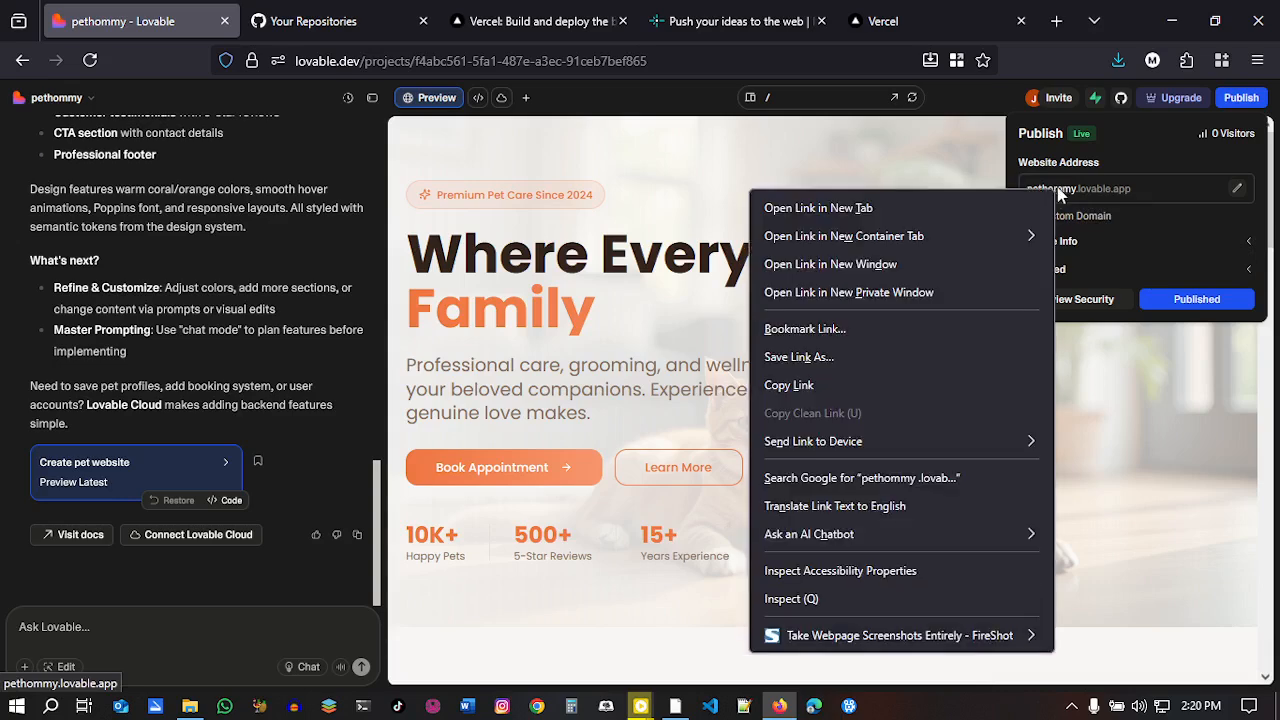
pyautogui.click(917, 197)
pyautogui.click(264, 14)
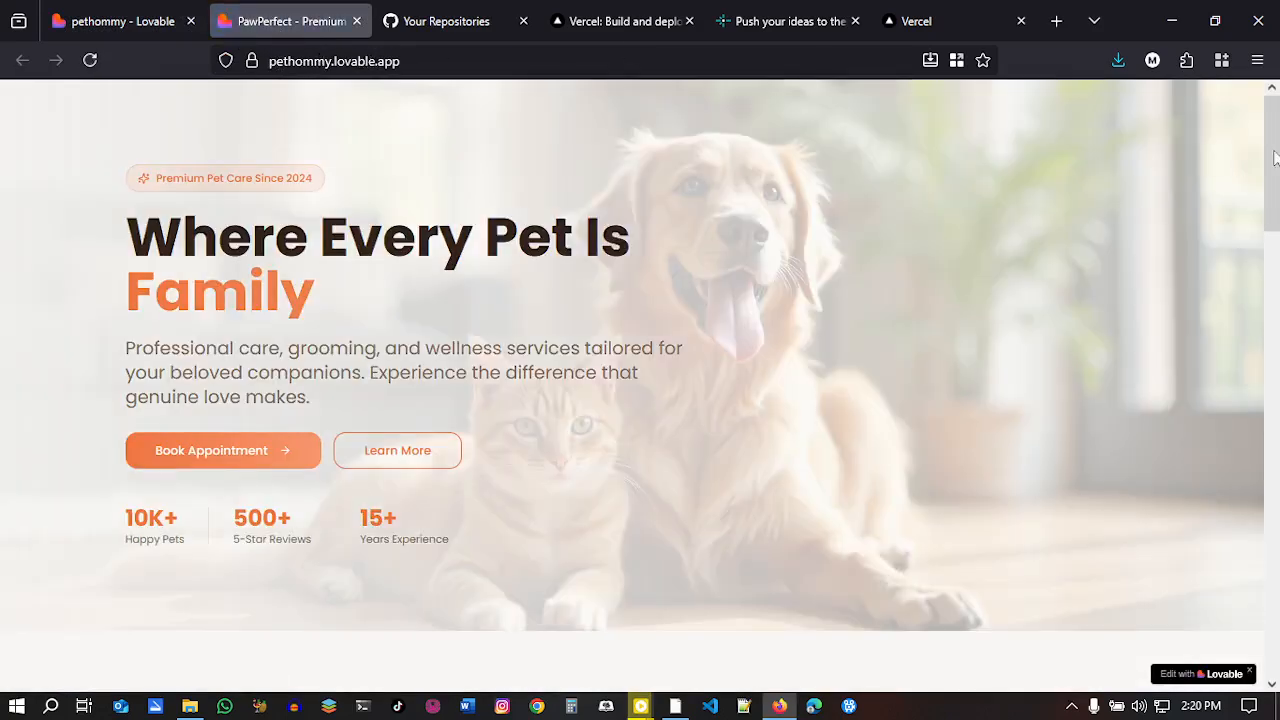
pyautogui.moveTo(1275, 157); pyautogui.dragTo(1276, 625)
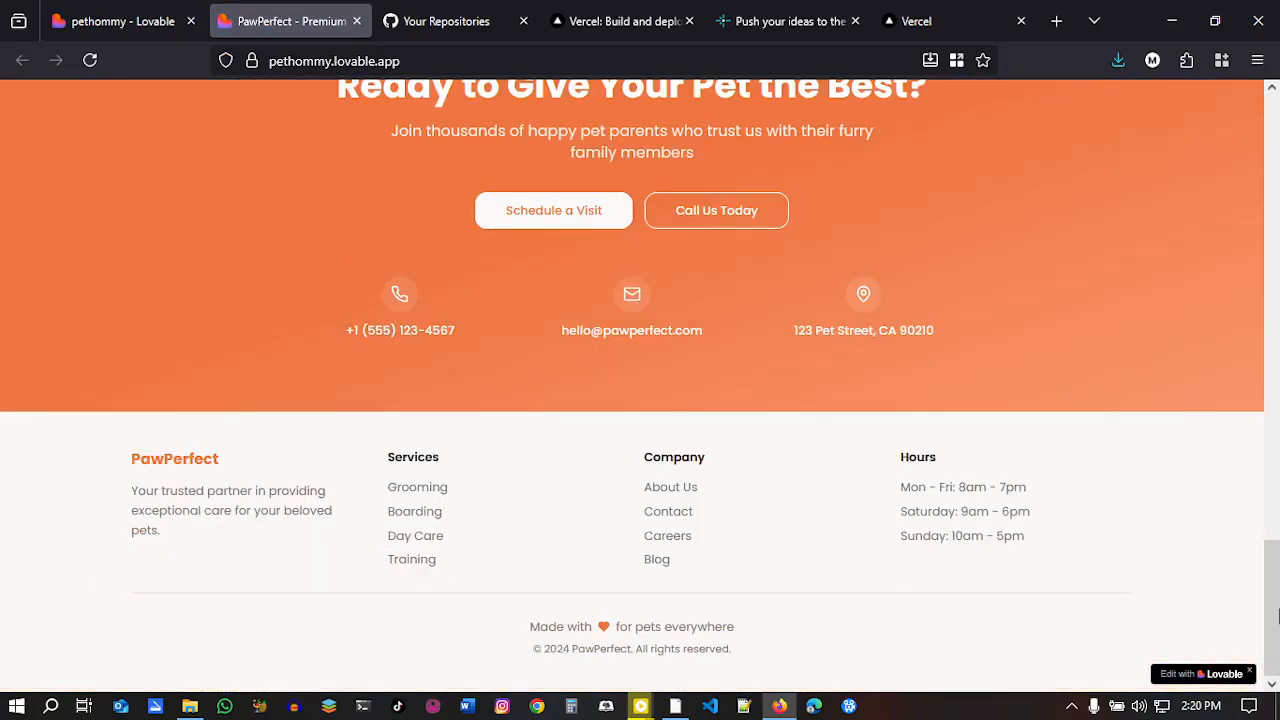
# Step: Check the Lovable badge on the published site and the pethommy part of its web address
pyautogui.moveTo(1275, 625)
pyautogui.mouseDown()
pyautogui.moveTo(1278, 141)
pyautogui.moveTo(1278, 625)
pyautogui.mouseUp()
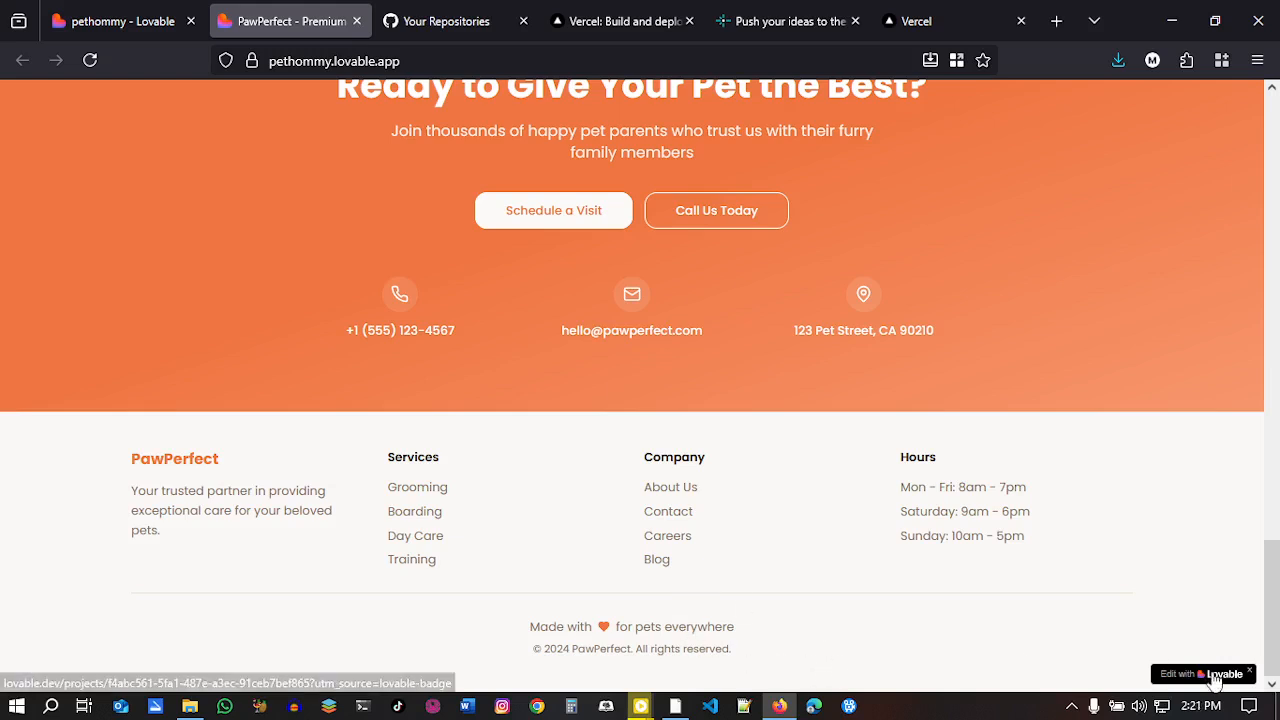
pyautogui.moveTo(1277, 637); pyautogui.dragTo(1278, 135)
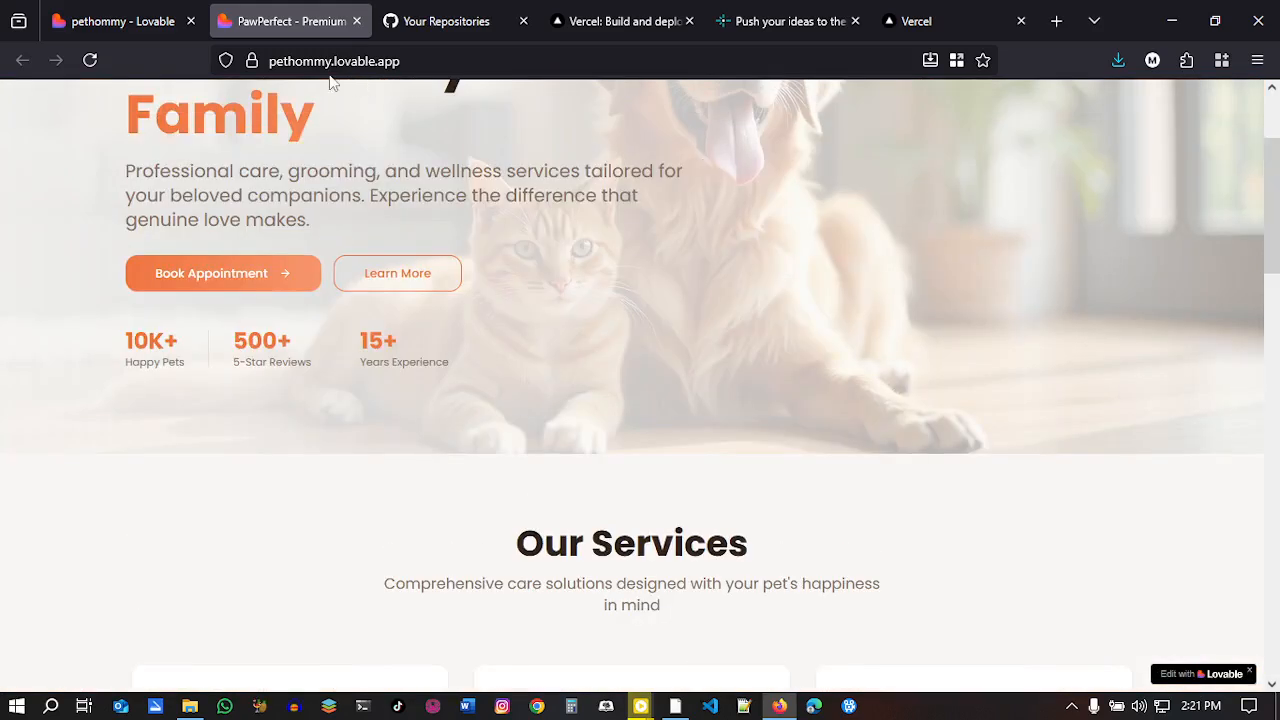
pyautogui.moveTo(273, 63); pyautogui.dragTo(333, 62)
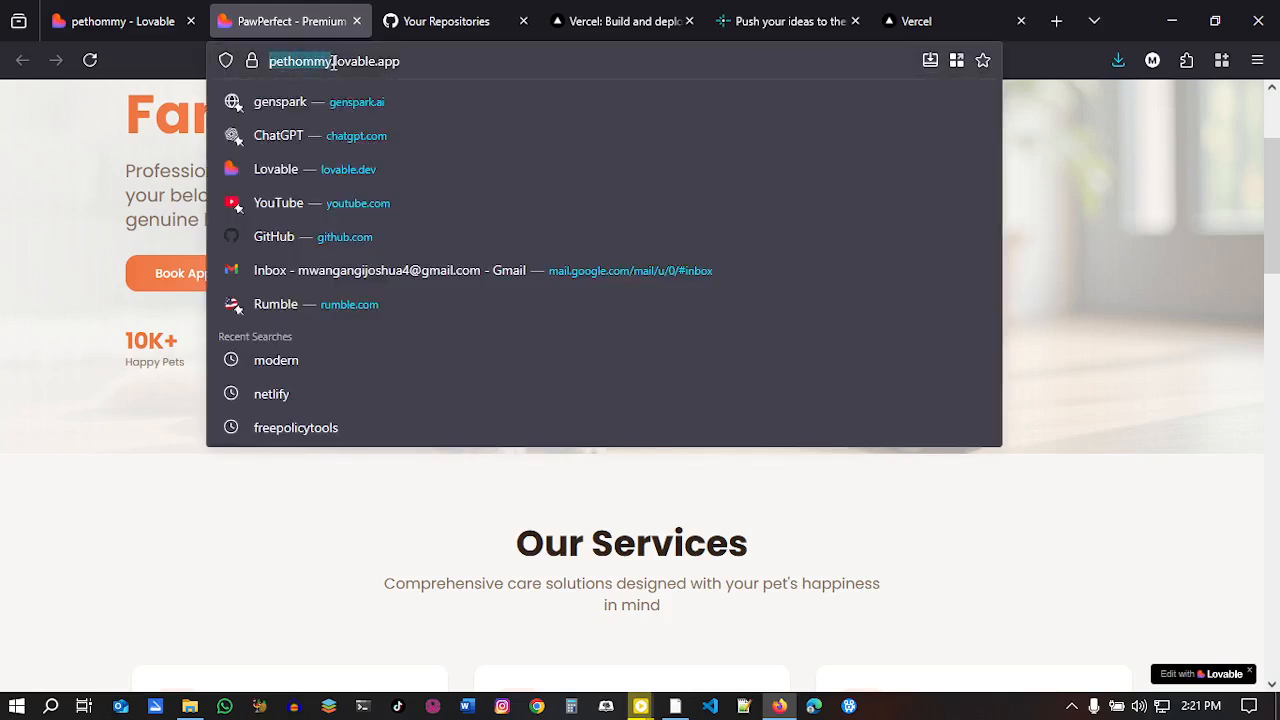
# Step: Switch back to the Lovable project and review its custom domain settings
pyautogui.click(49, 193)
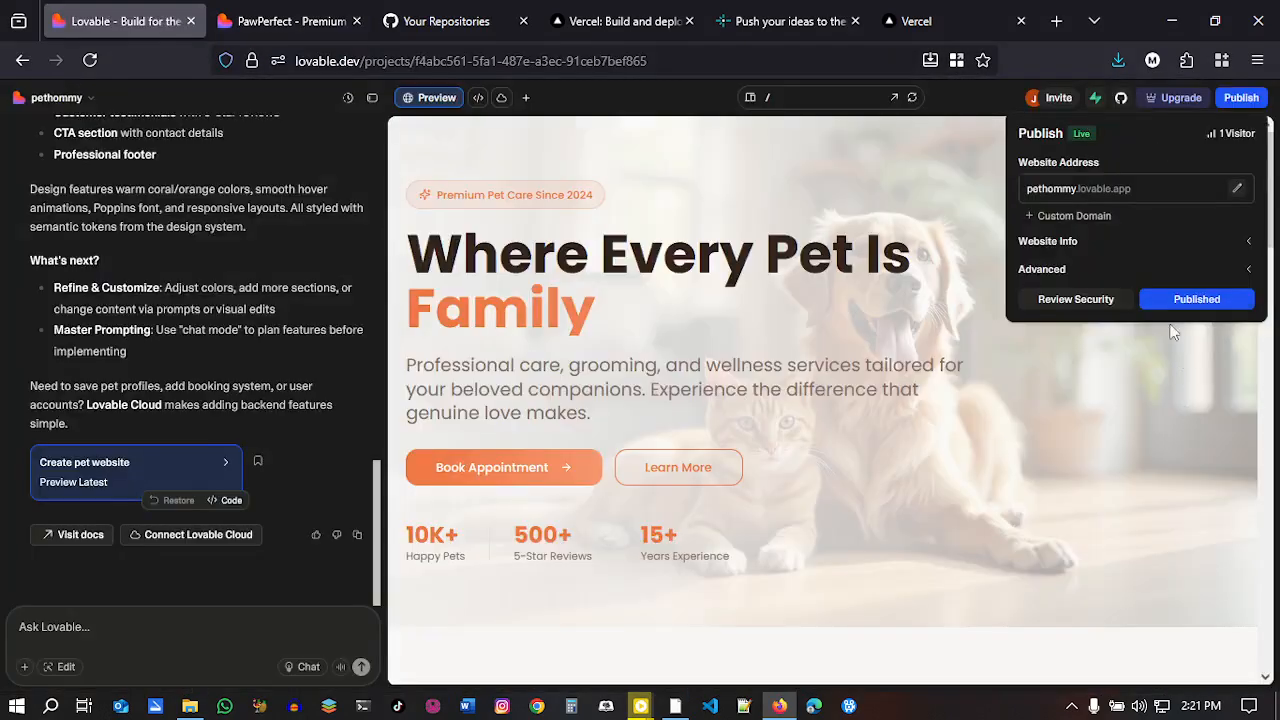
pyautogui.click(1050, 216)
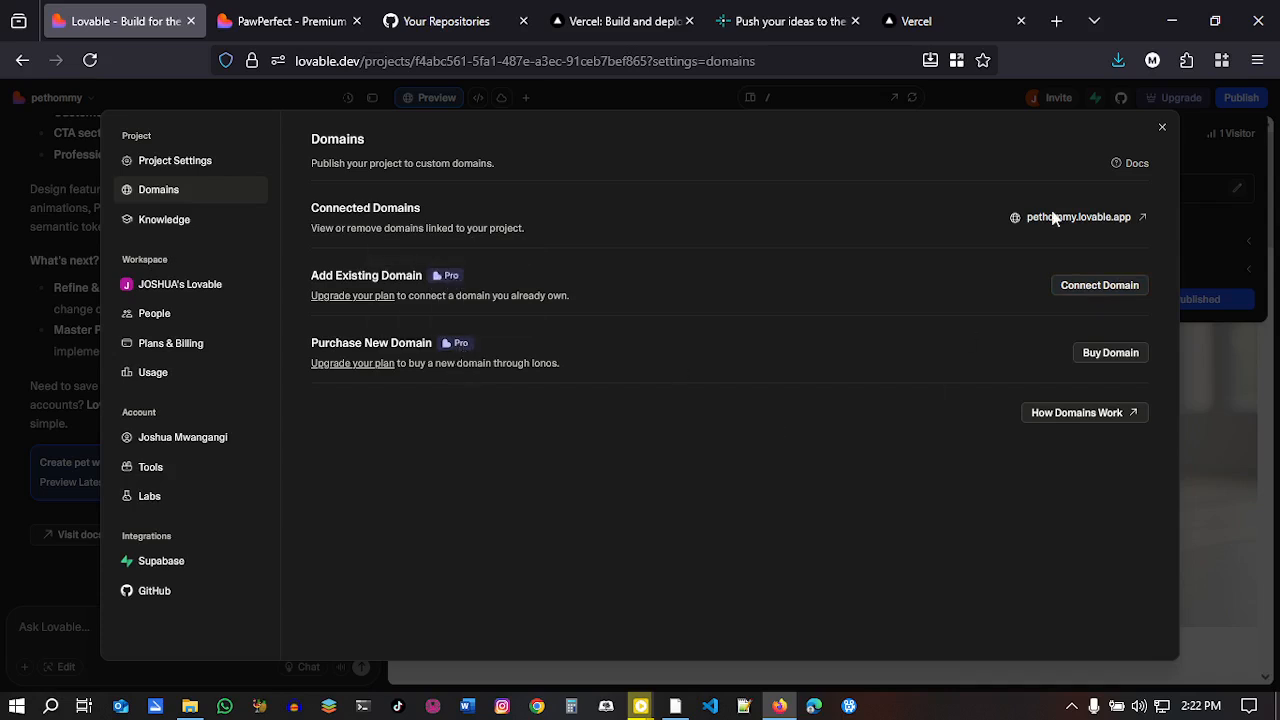
pyautogui.click(1162, 131)
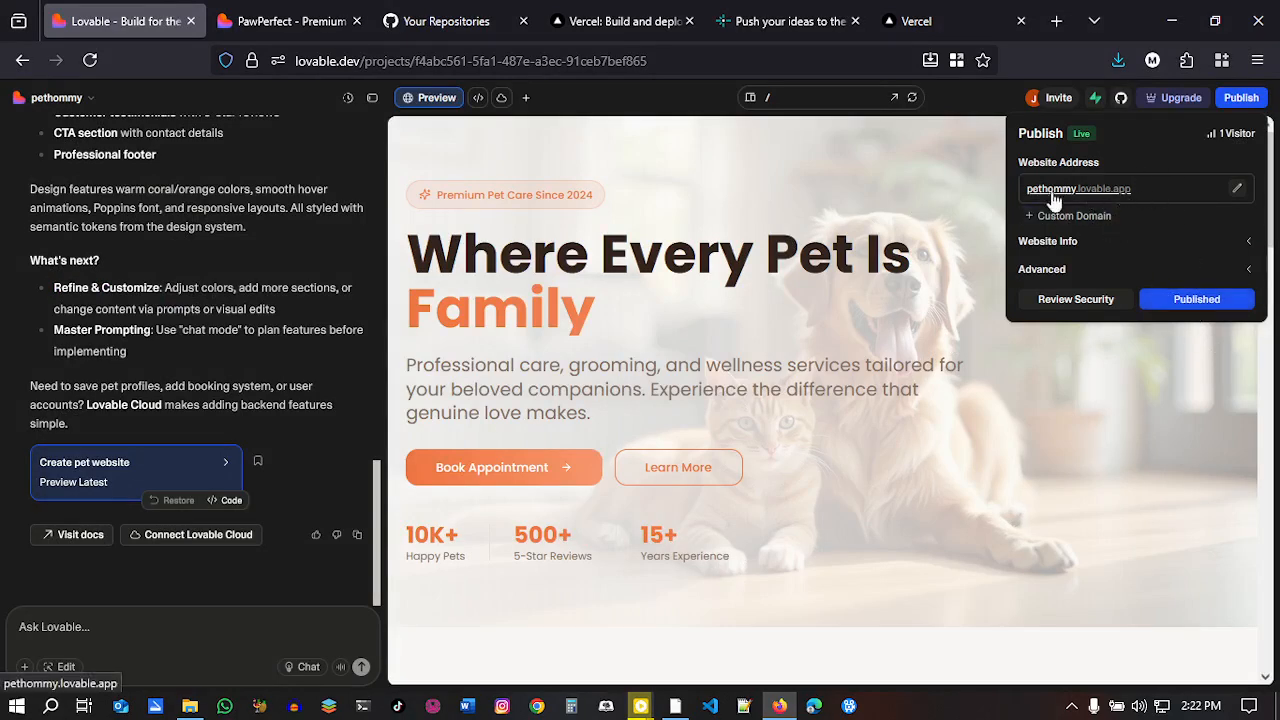
# Step: Look over the live pethommy.lovable.app site again, starting from its hero section
pyautogui.click(262, 18)
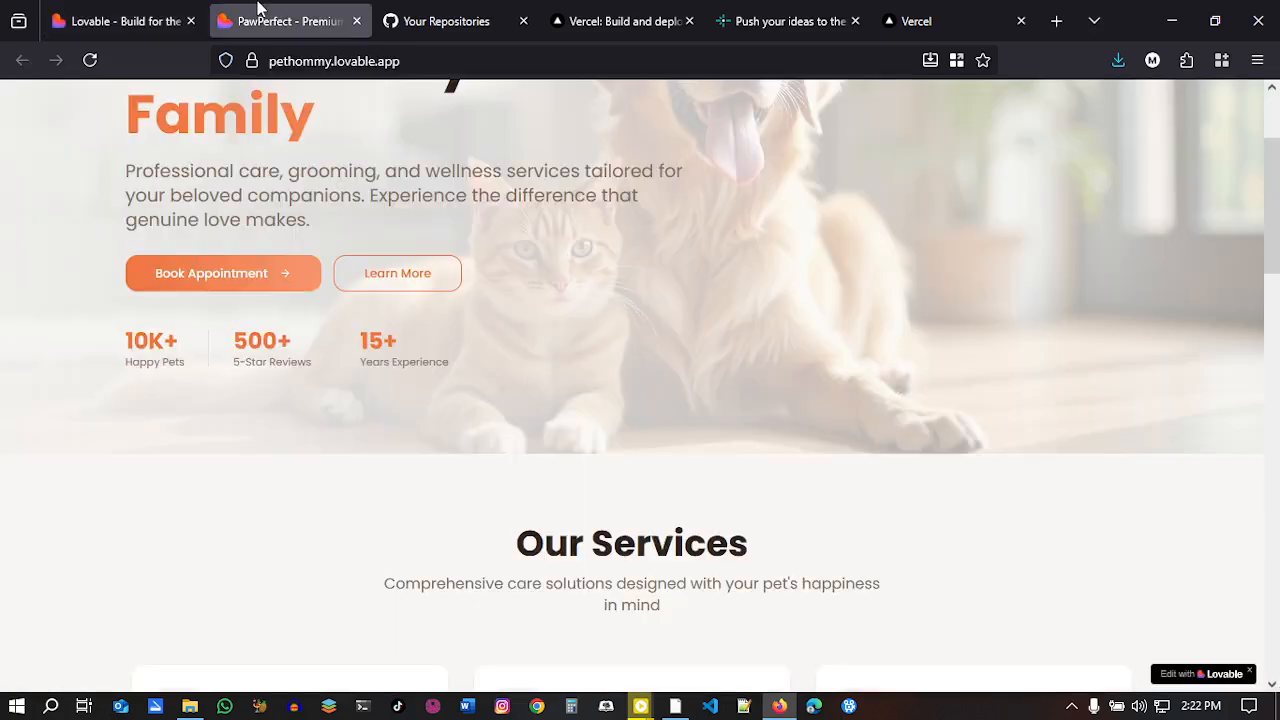
pyautogui.scroll(3, 1278, 230)
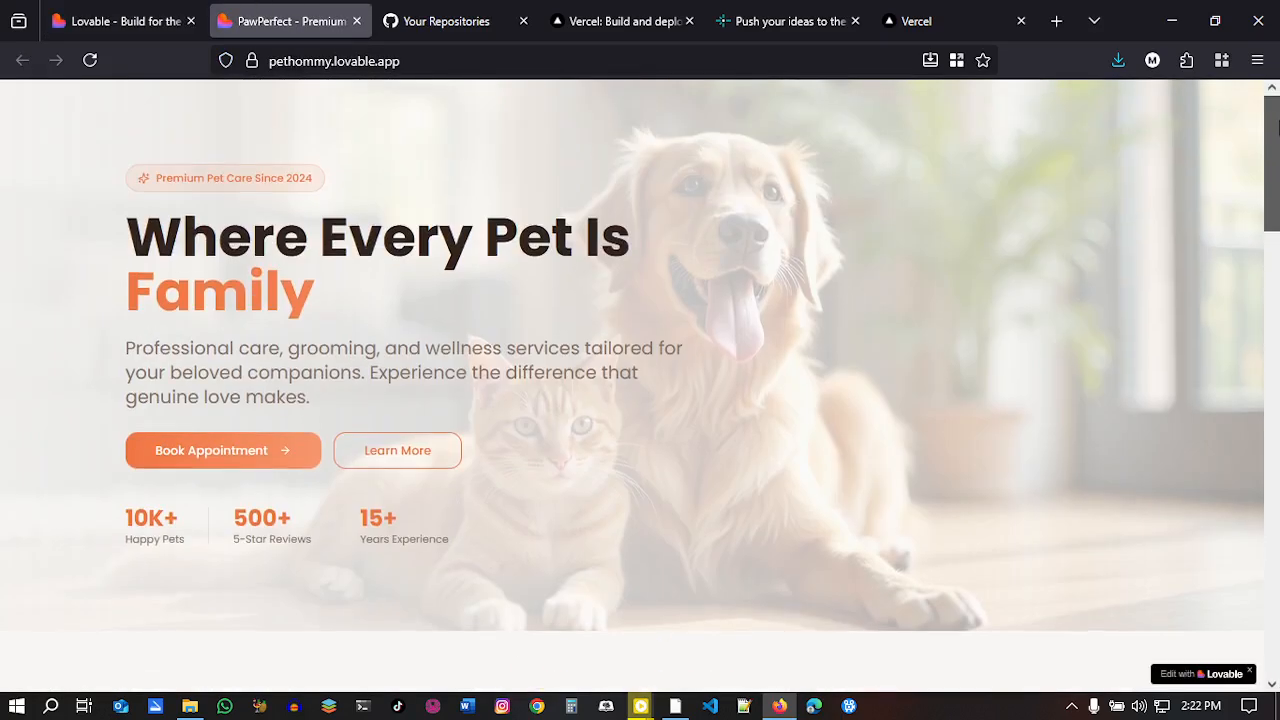
pyautogui.moveTo(1278, 120); pyautogui.dragTo(1277, 280)
pyautogui.scroll(-10, 1277, 280)
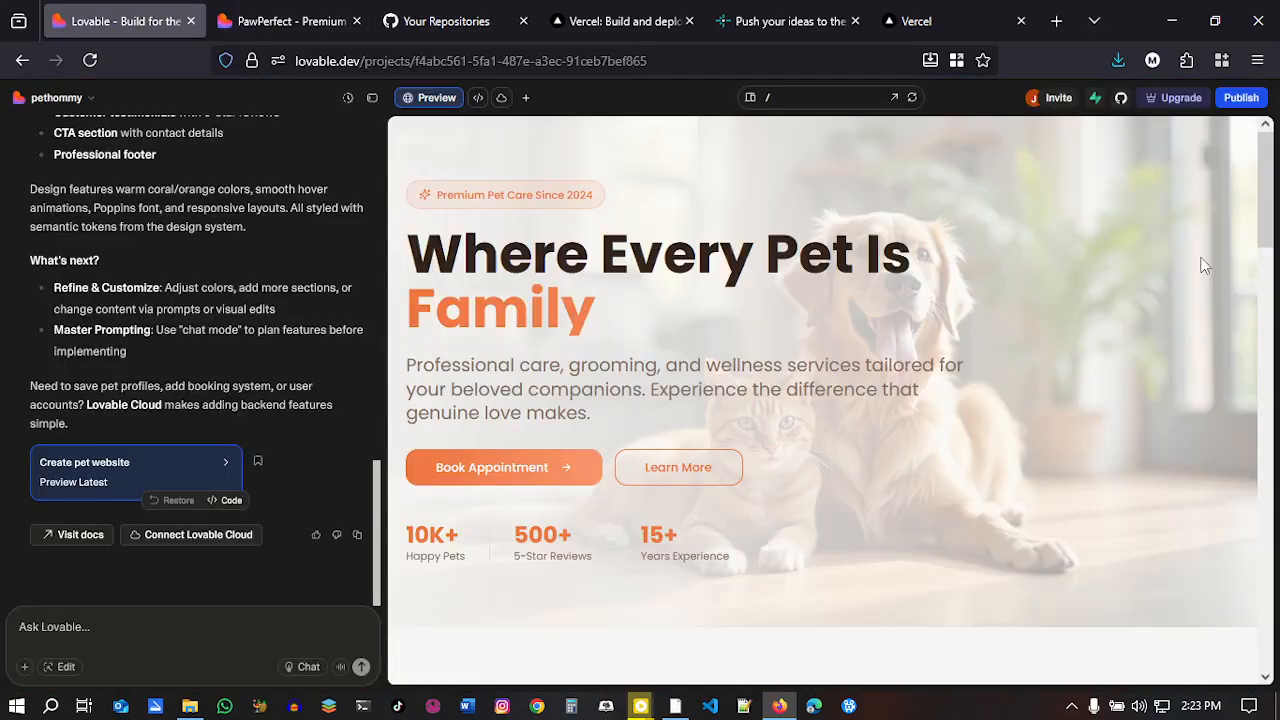
# Step: View the project's code in Lovable, look through the full file list, and return to the preview
pyautogui.click(479, 104)
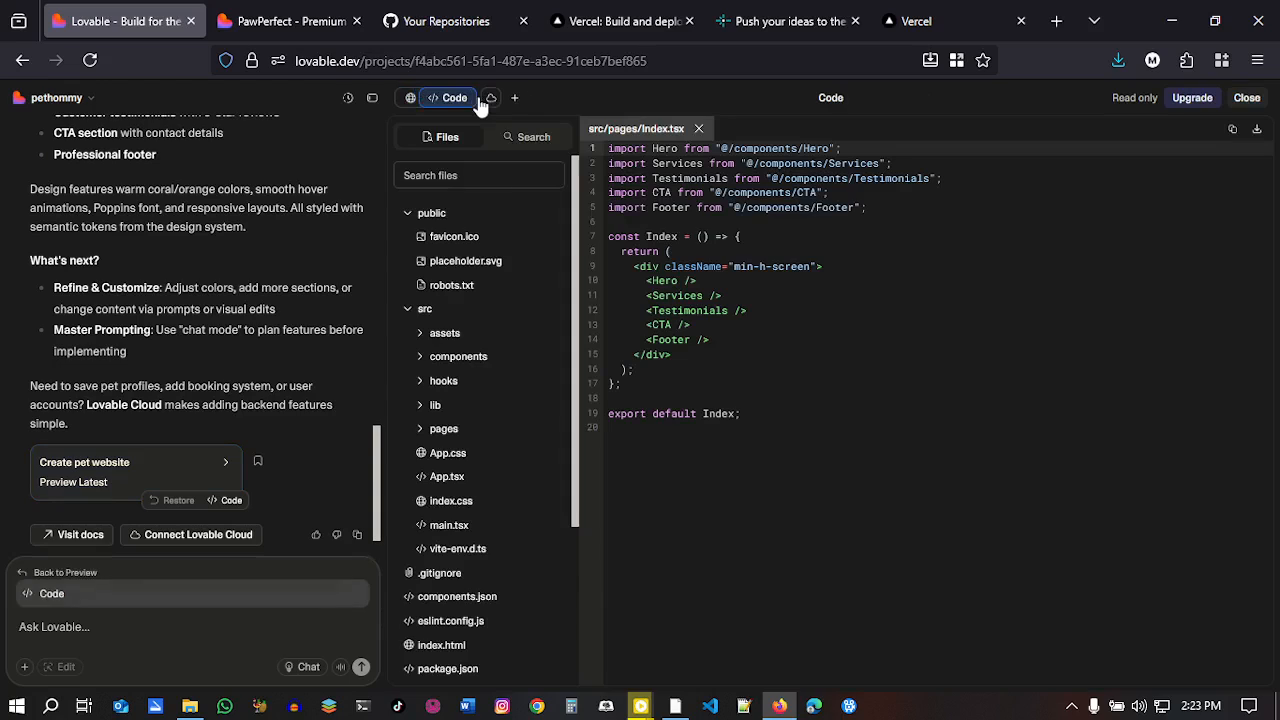
pyautogui.scroll(-3, 566, 410)
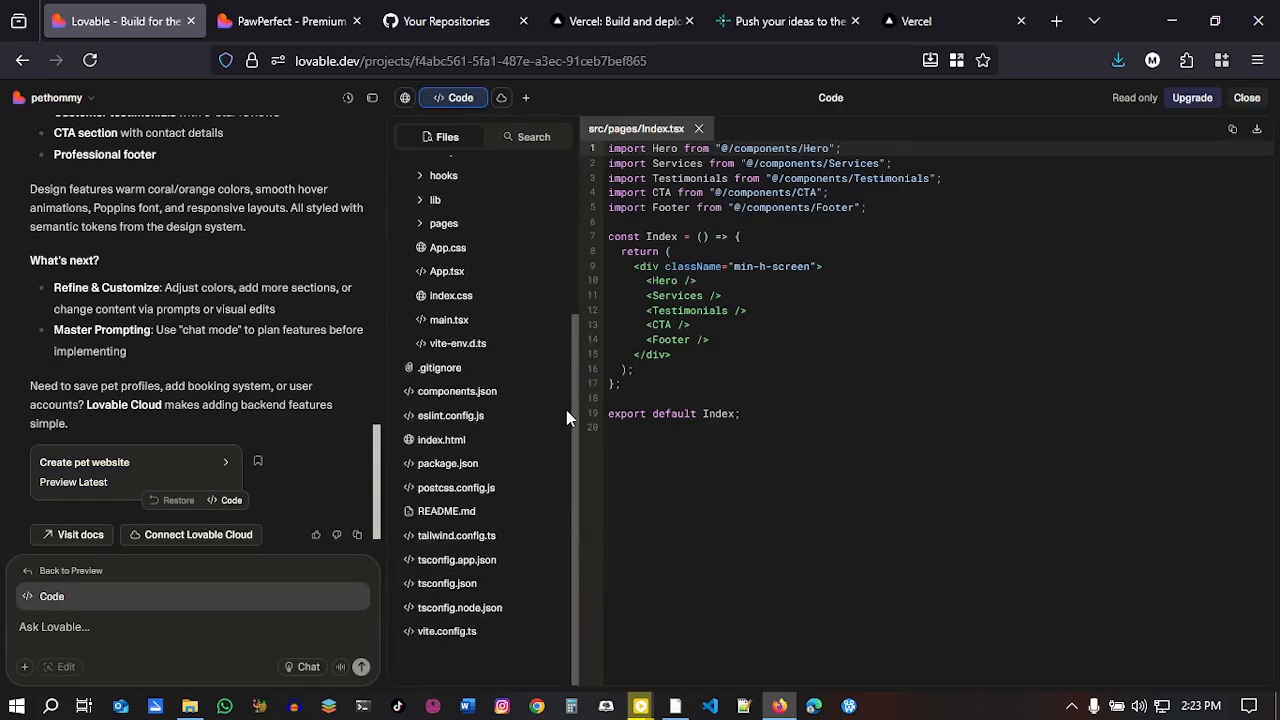
pyautogui.scroll(3, 565, 469)
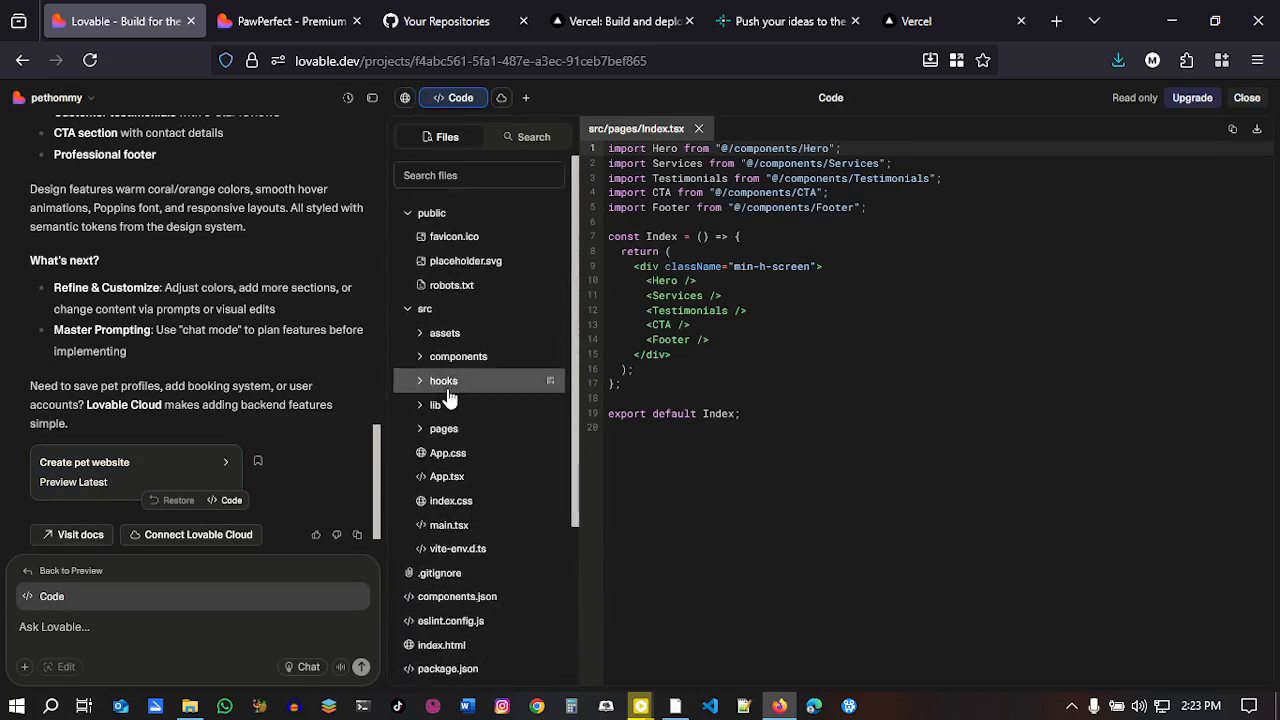
pyautogui.scroll(-3, 569, 512)
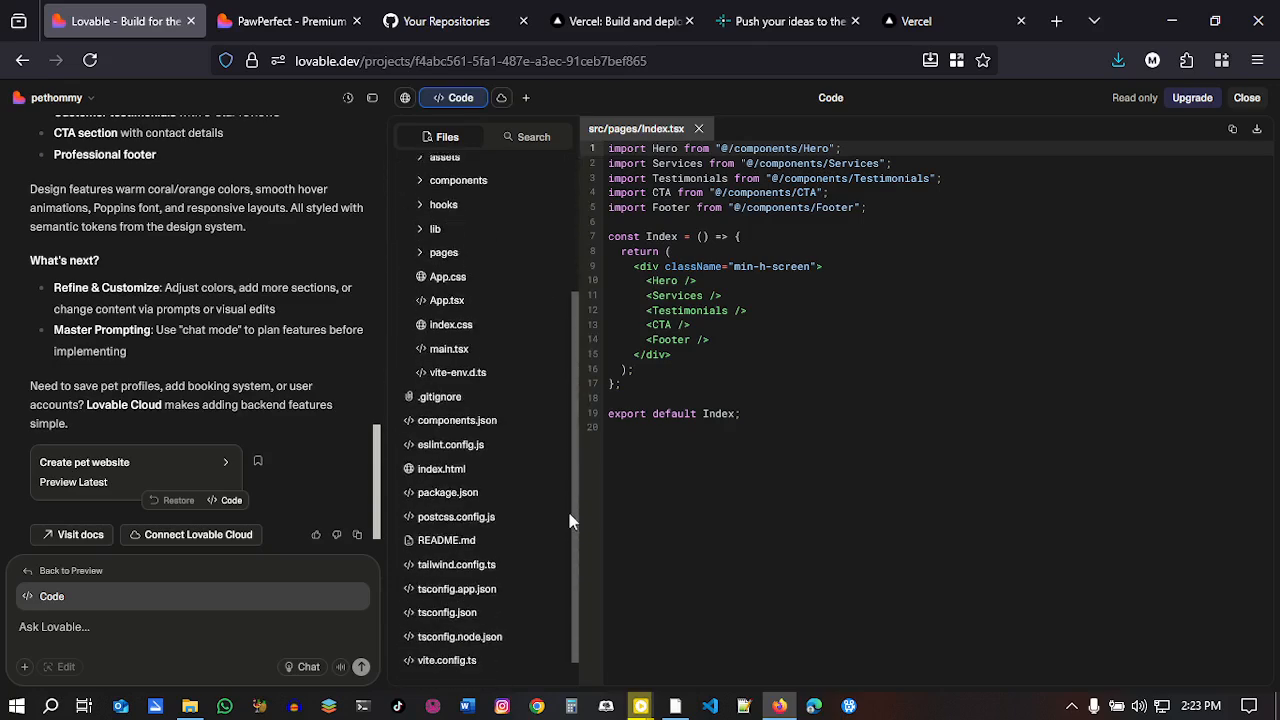
pyautogui.scroll(3, 573, 293)
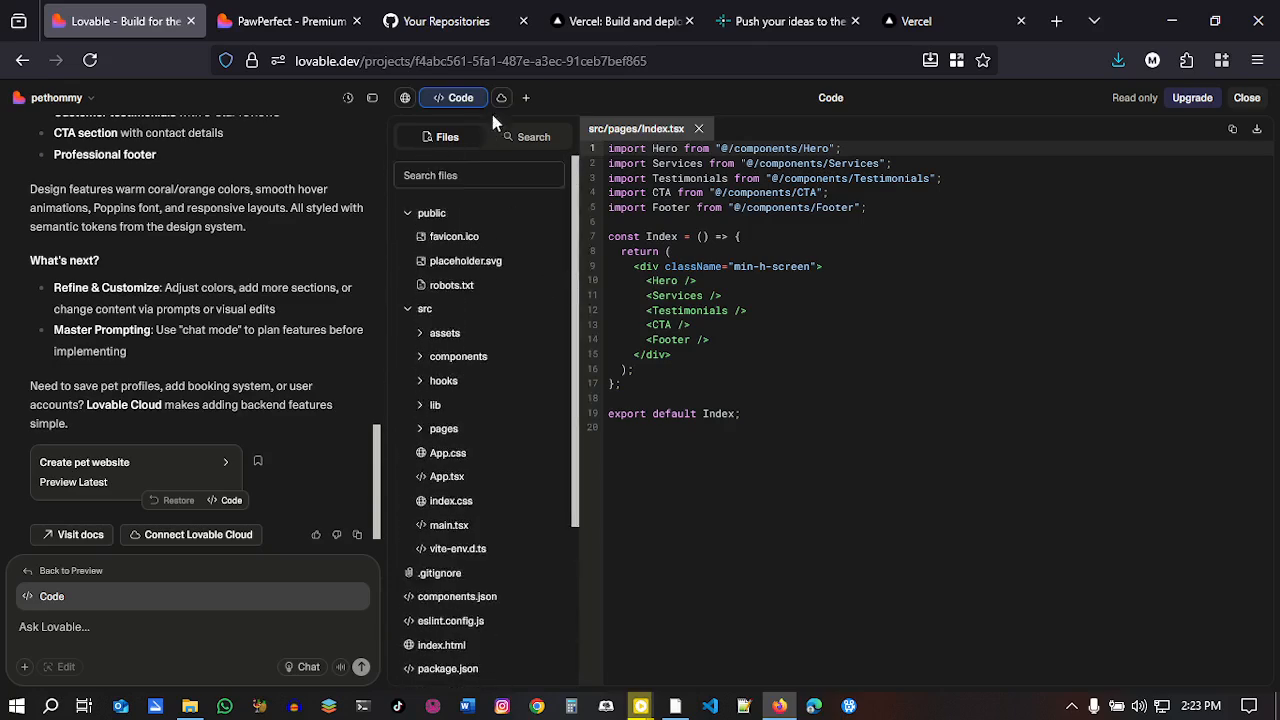
pyautogui.click(446, 100)
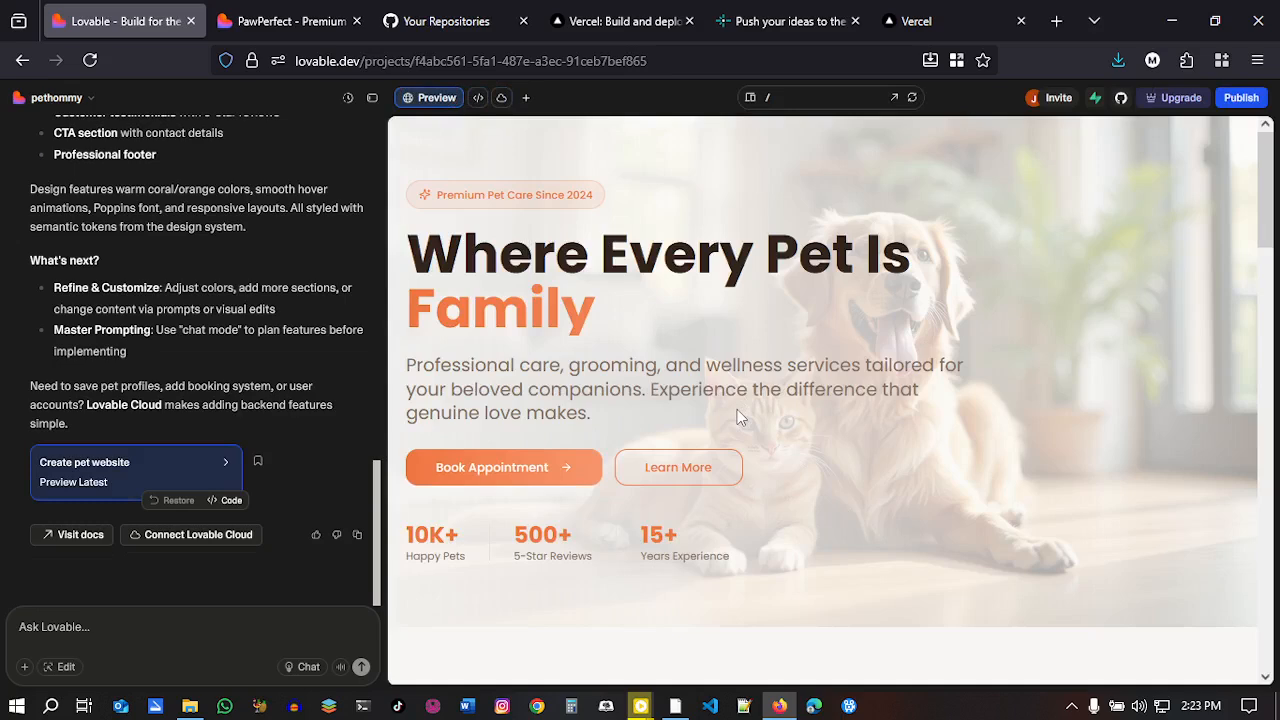
# Step: Compare the Vercel and Netlify home pages as alternative hosting platforms for the website
pyautogui.click(623, 17)
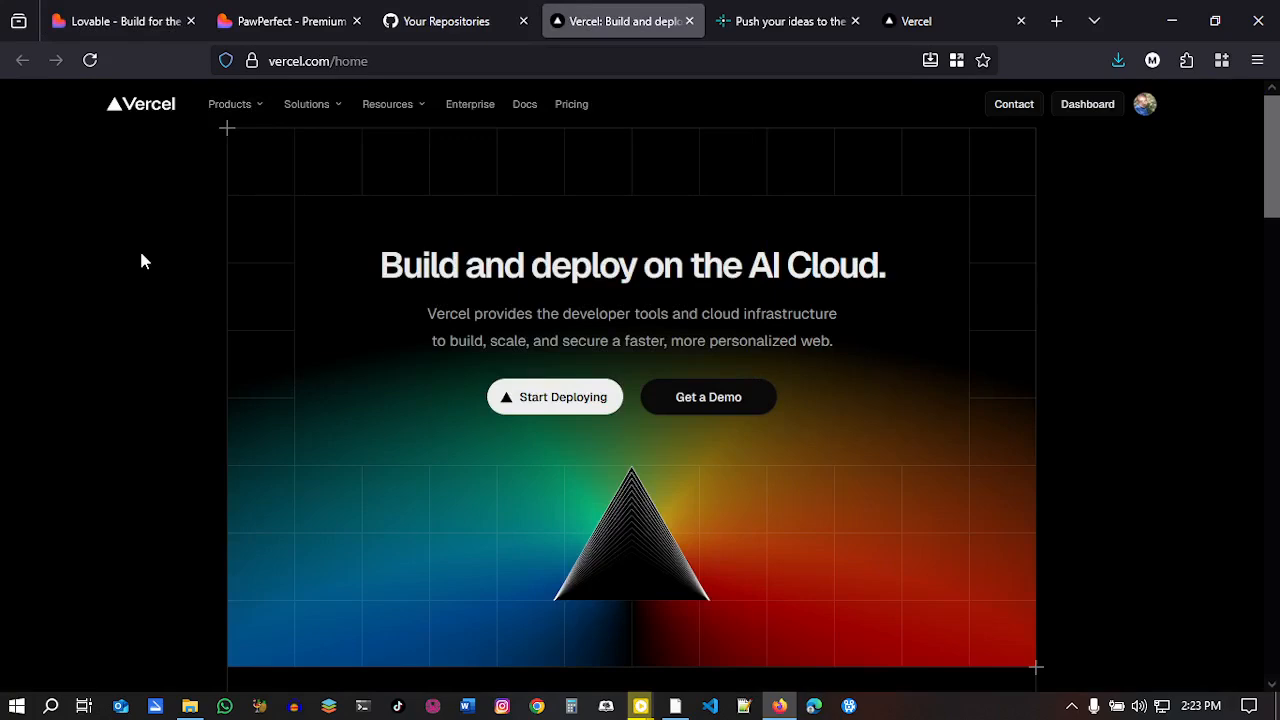
pyautogui.click(735, 20)
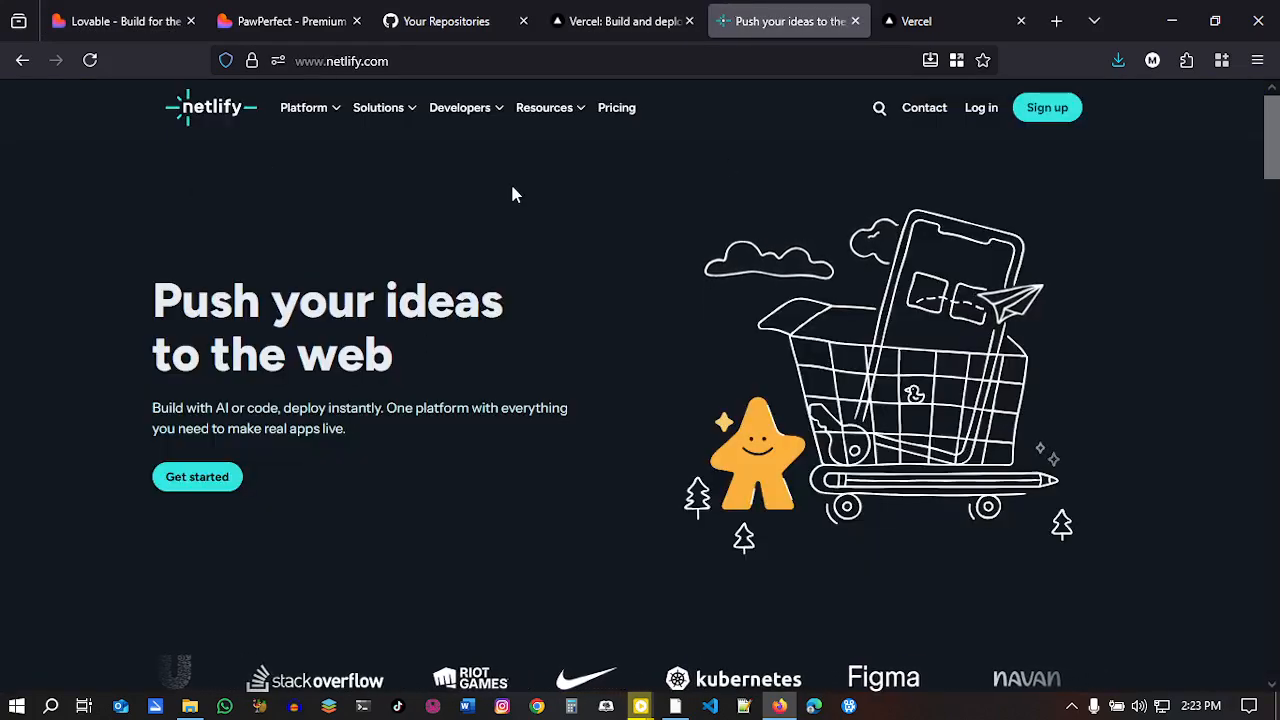
pyautogui.click(666, 8)
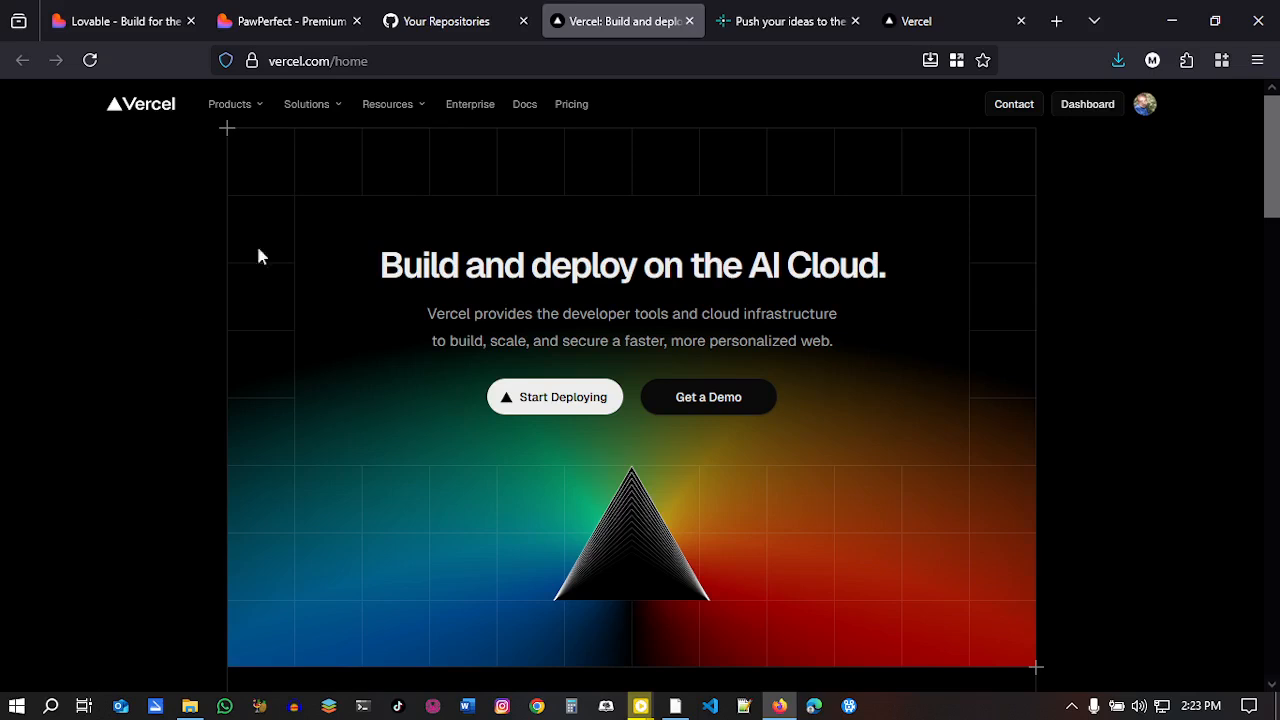
pyautogui.click(756, 34)
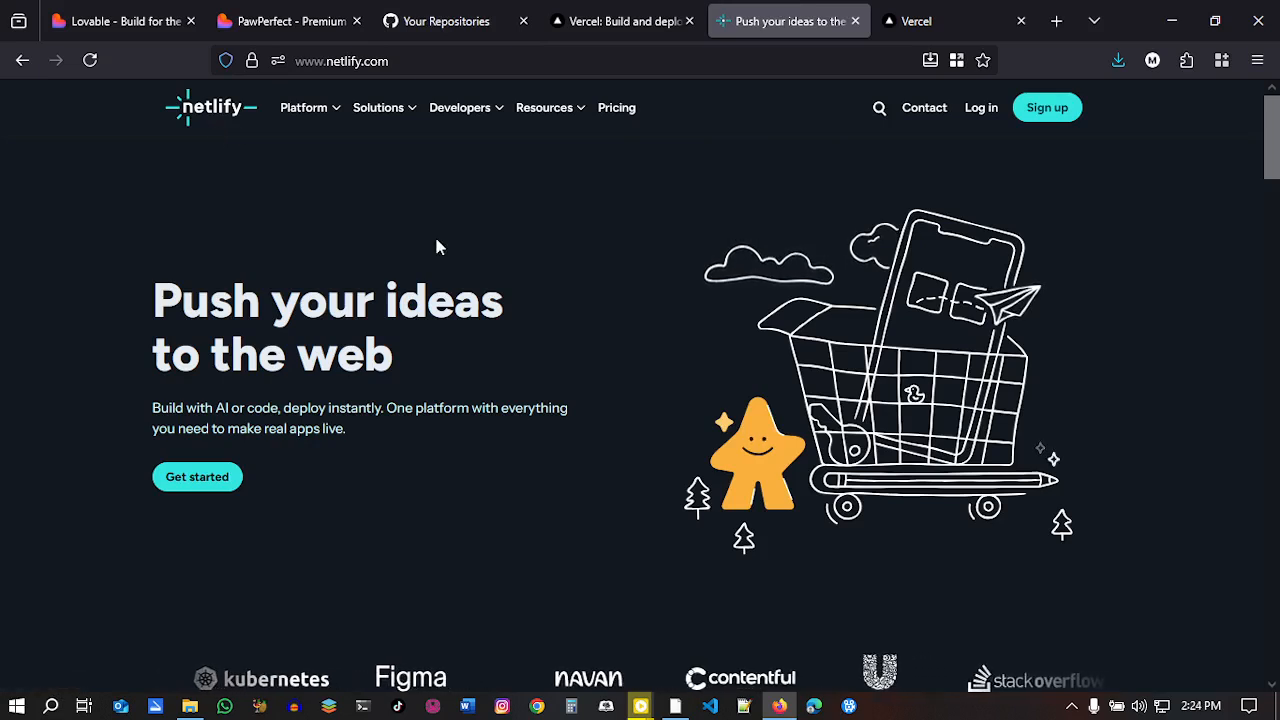
pyautogui.click(633, 12)
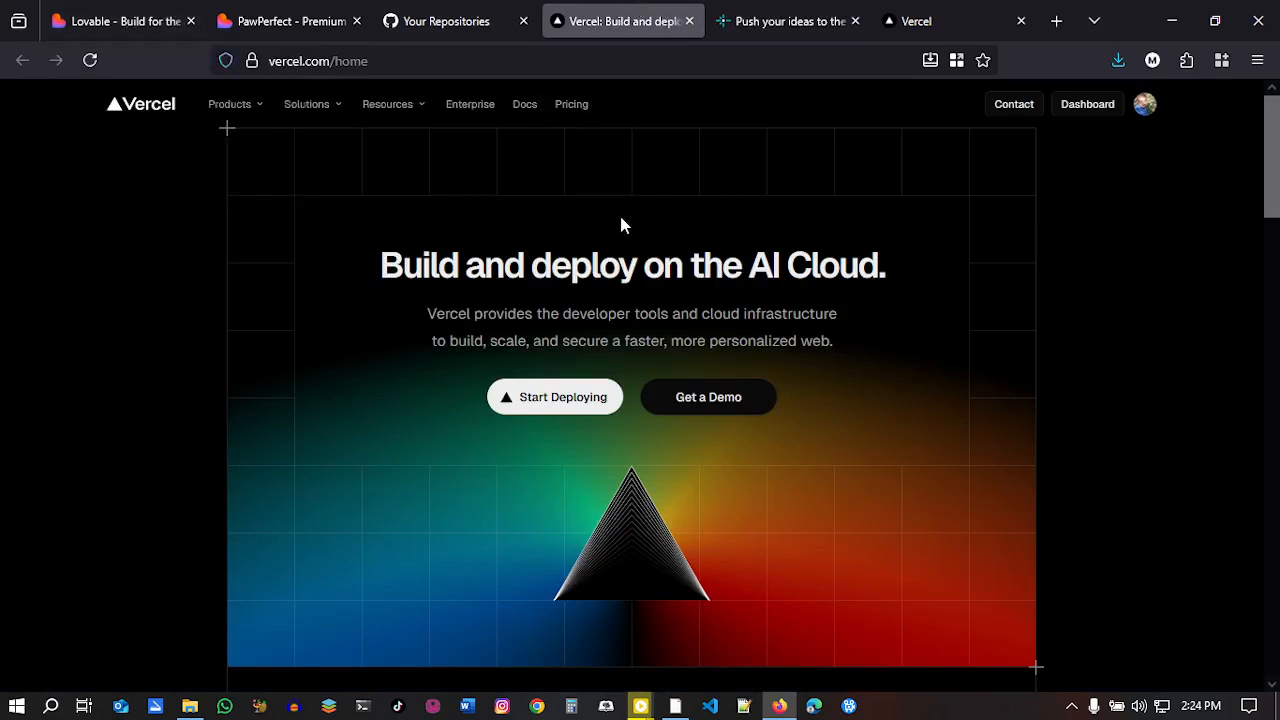
# Step: Check the existing repositories on the GitHub account and return to the Lovable project
pyautogui.click(86, 10)
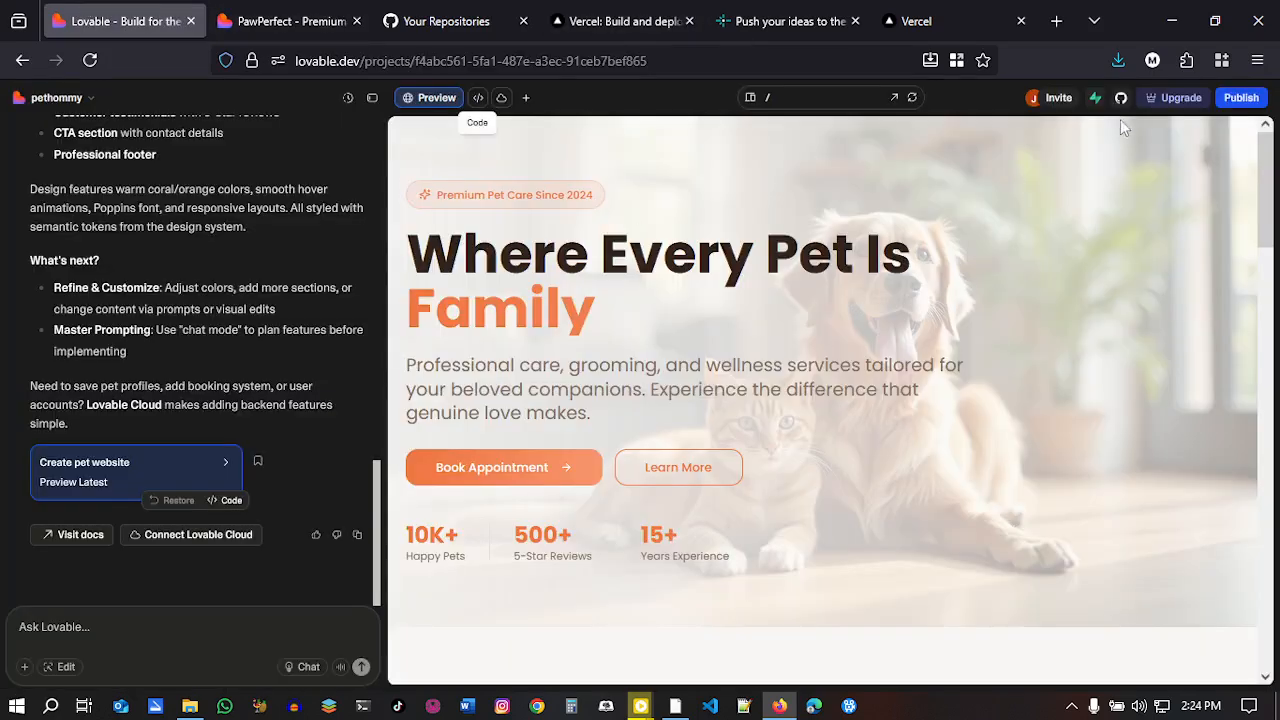
pyautogui.click(445, 21)
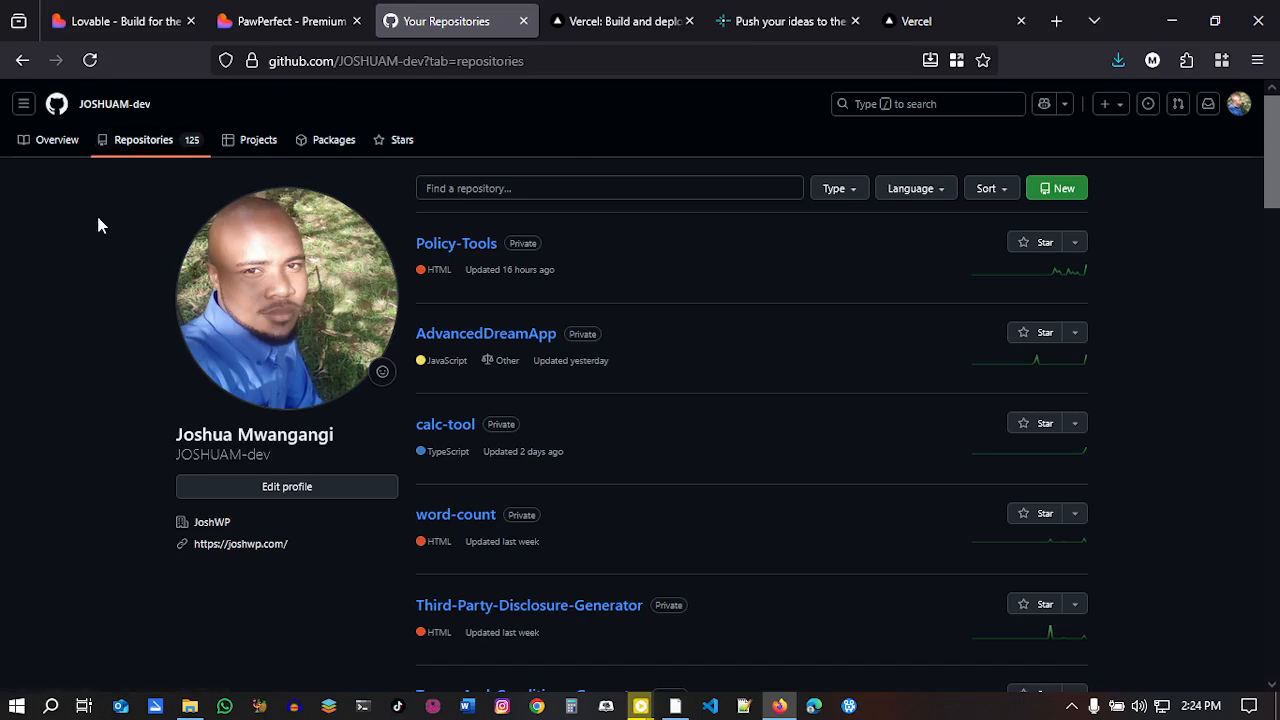
pyautogui.hotkey('ctrl', '1')
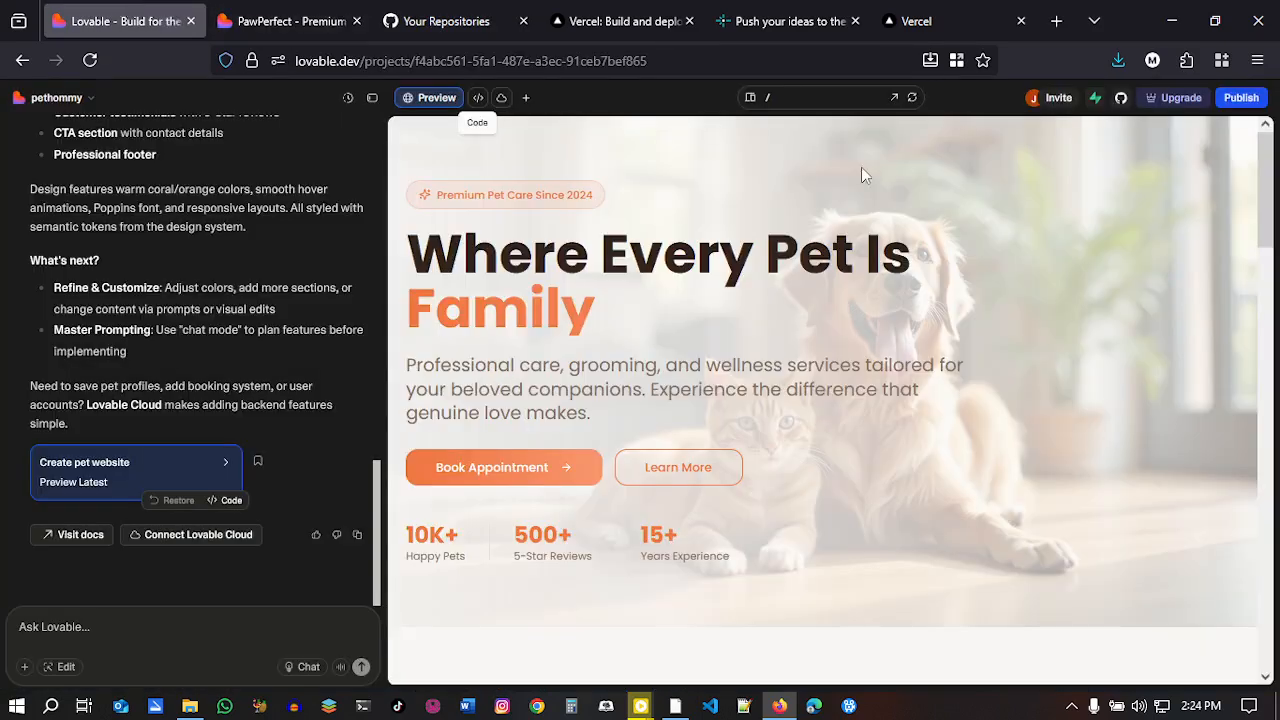
# Step: Connect the project to the listed GitHub organization, confirming the transfer for 2-way sync, and copy the repository's HTTPS clone URL
pyautogui.click(1121, 100)
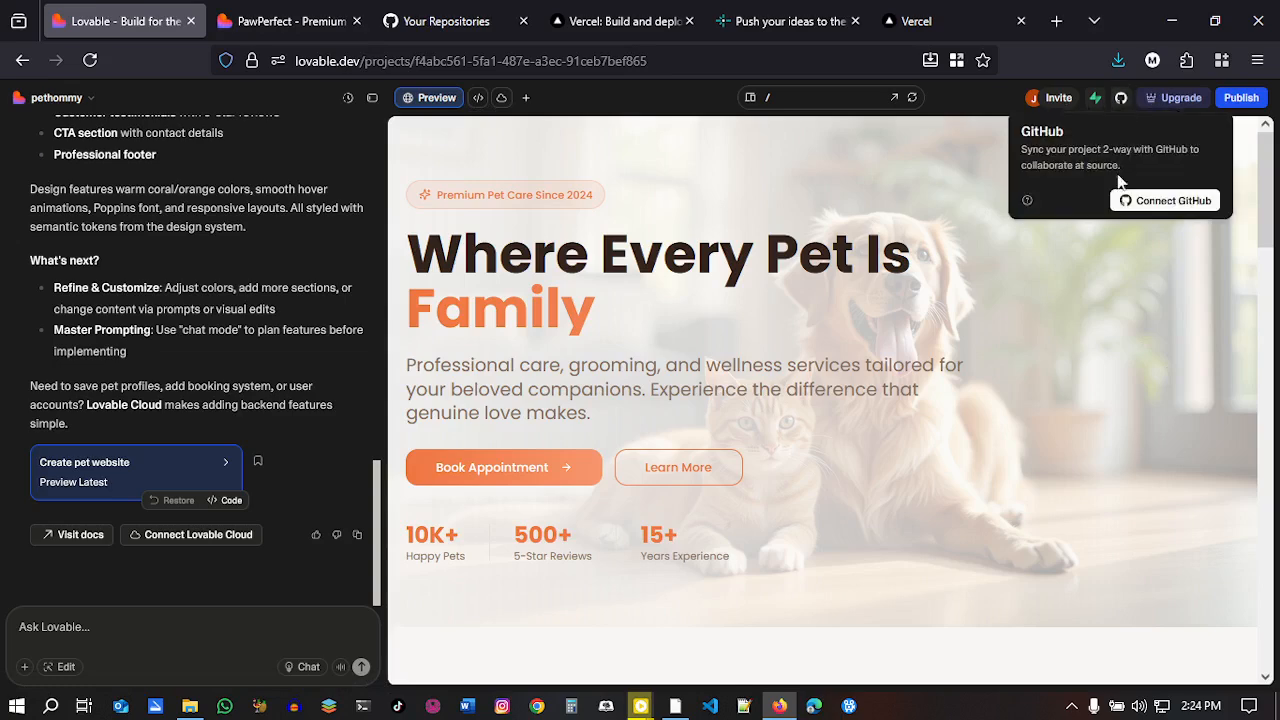
pyautogui.click(1170, 203)
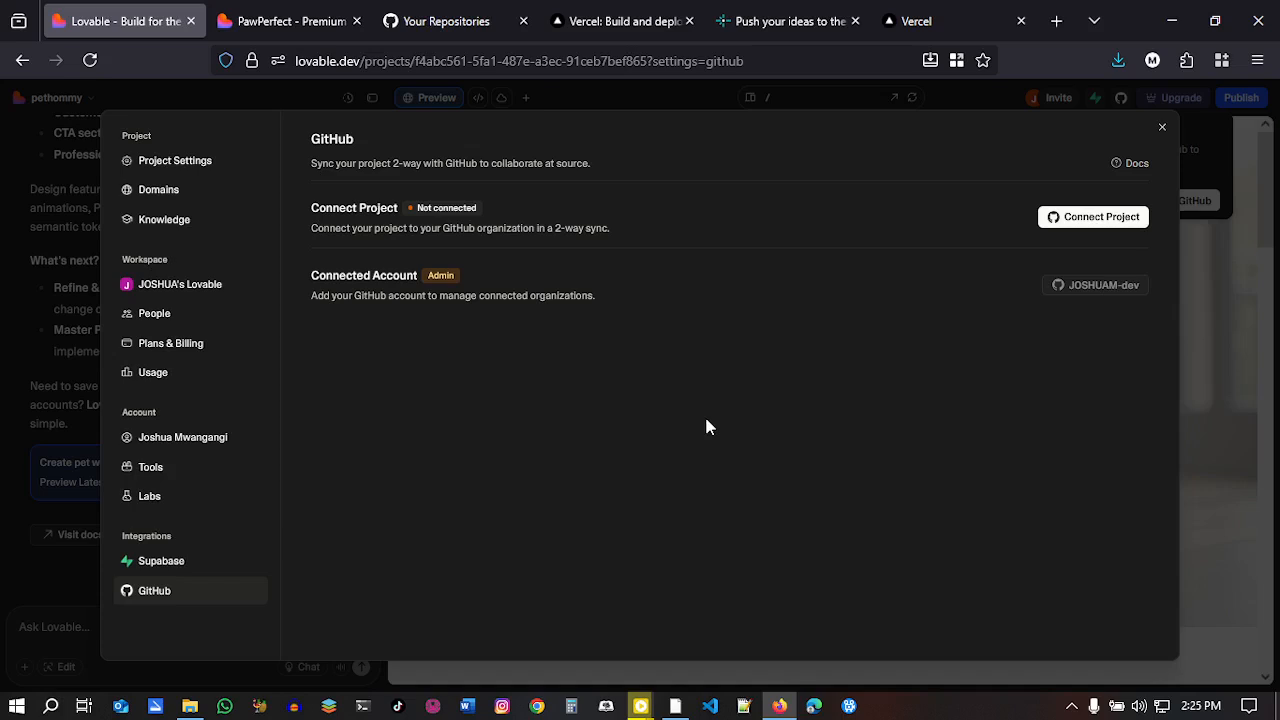
pyautogui.click(1112, 227)
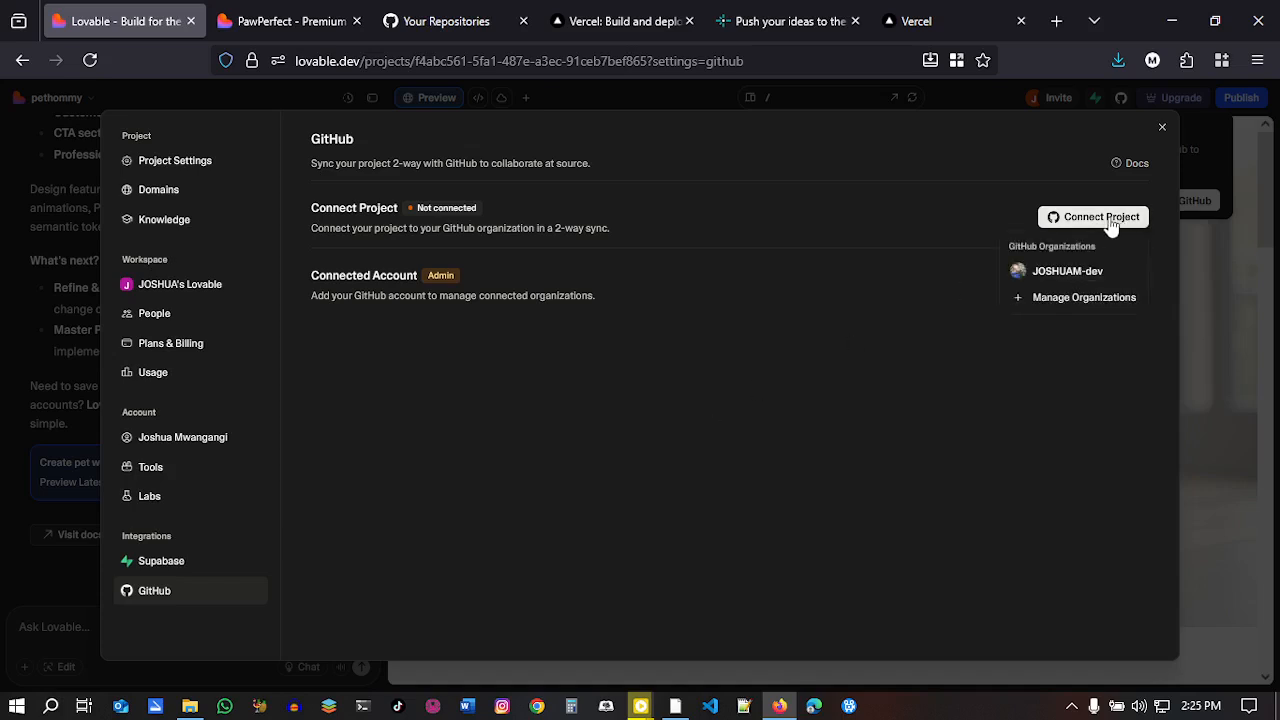
pyautogui.click(1061, 273)
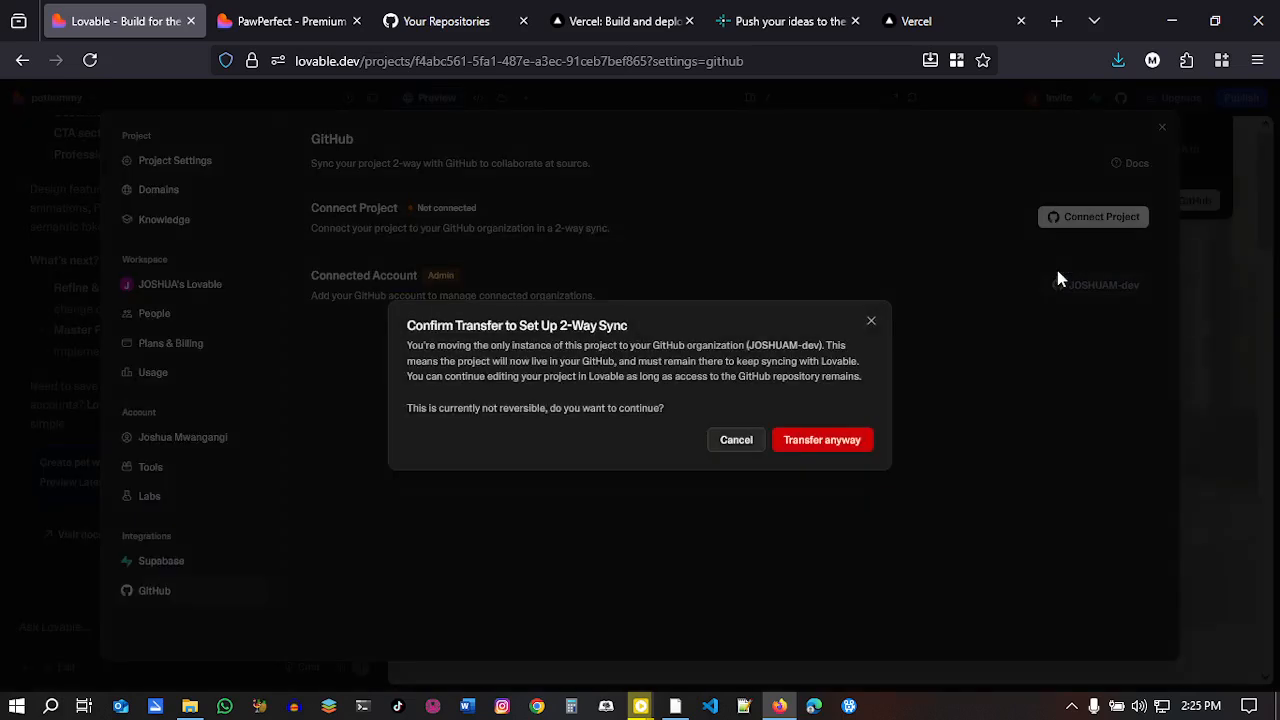
pyautogui.click(818, 445)
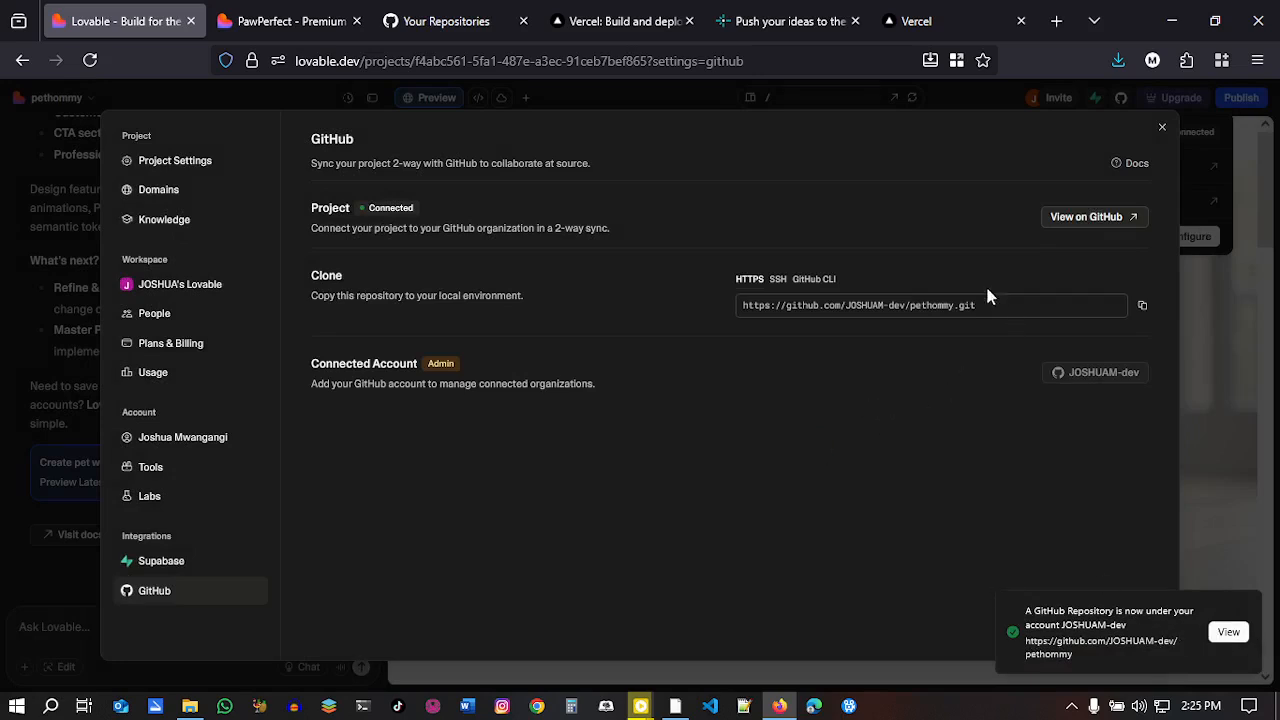
pyautogui.click(1143, 306)
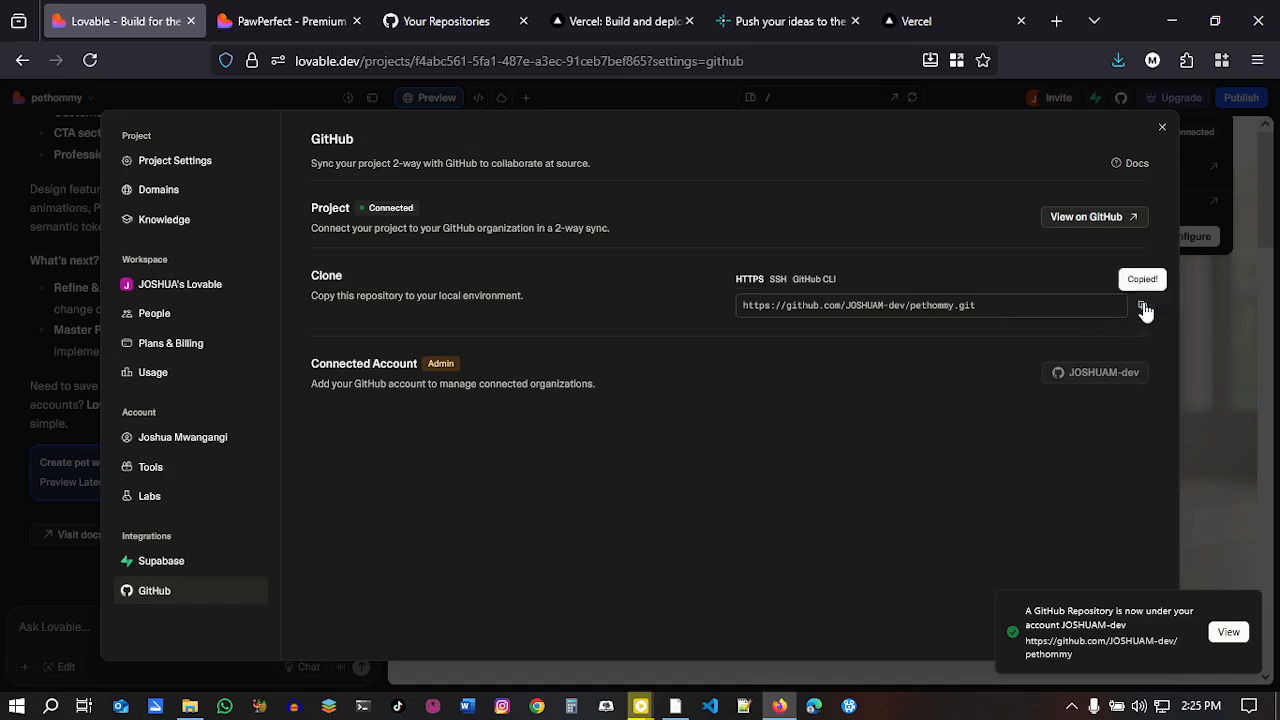
pyautogui.click(1163, 130)
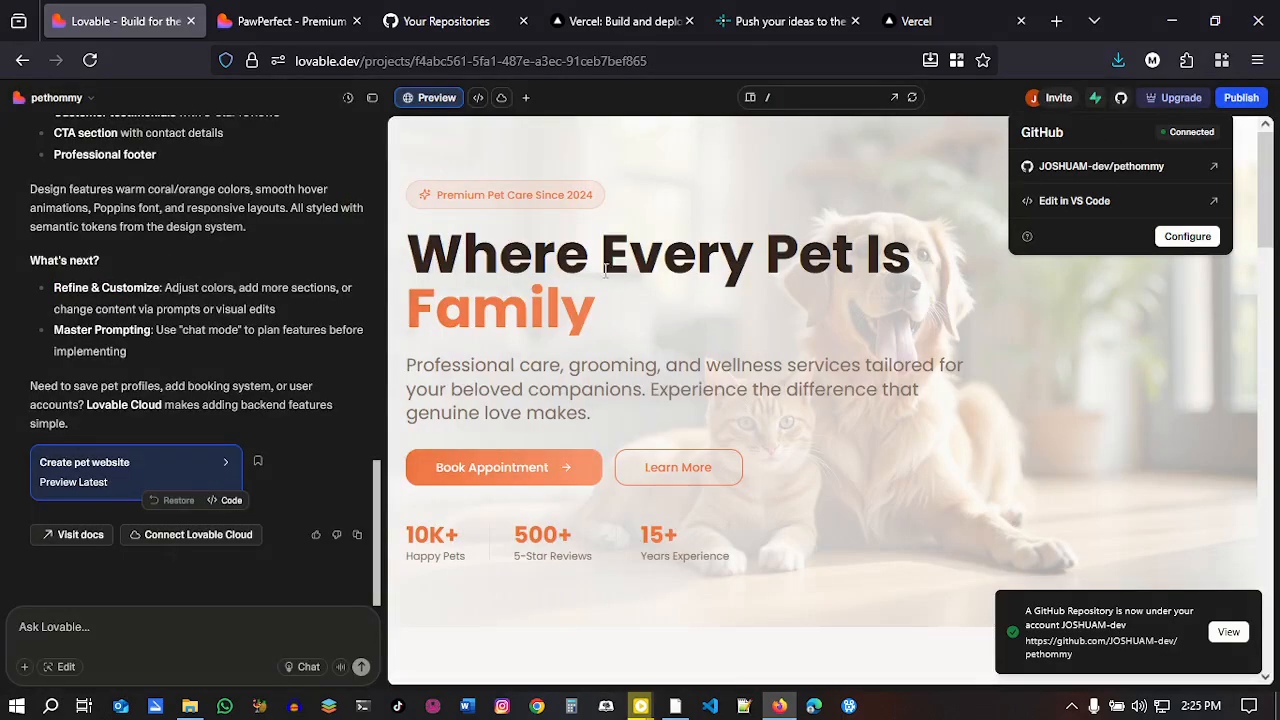
# Step: Reload the GitHub repository list, open the pethommy repository to check its files, and go back to Lovable
pyautogui.moveTo(447, 8)
pyautogui.click(420, 14)
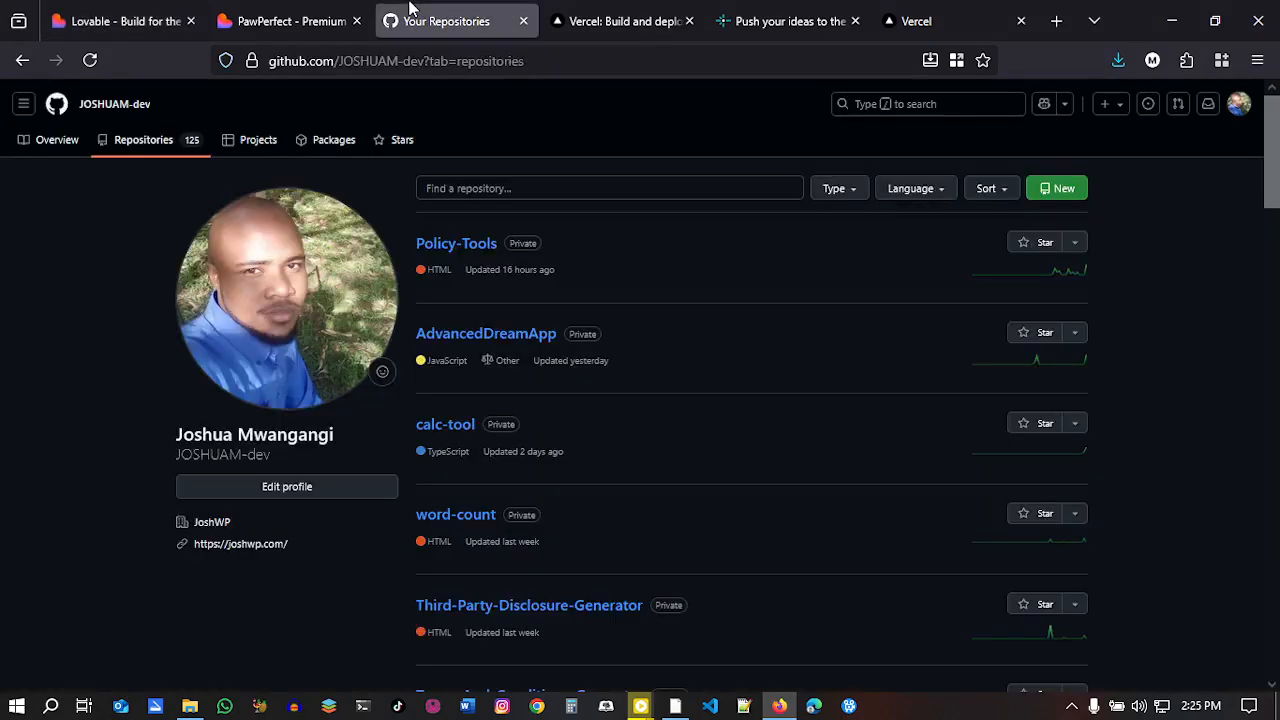
pyautogui.click(122, 106)
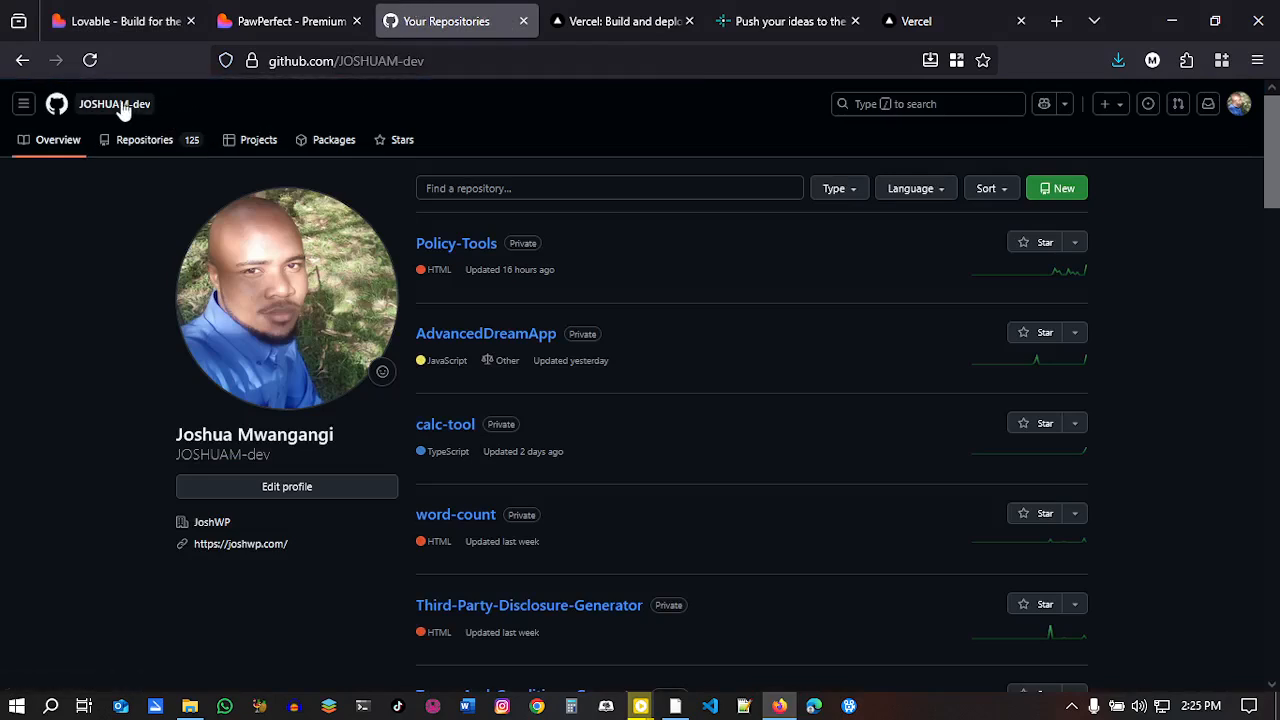
pyautogui.click(148, 146)
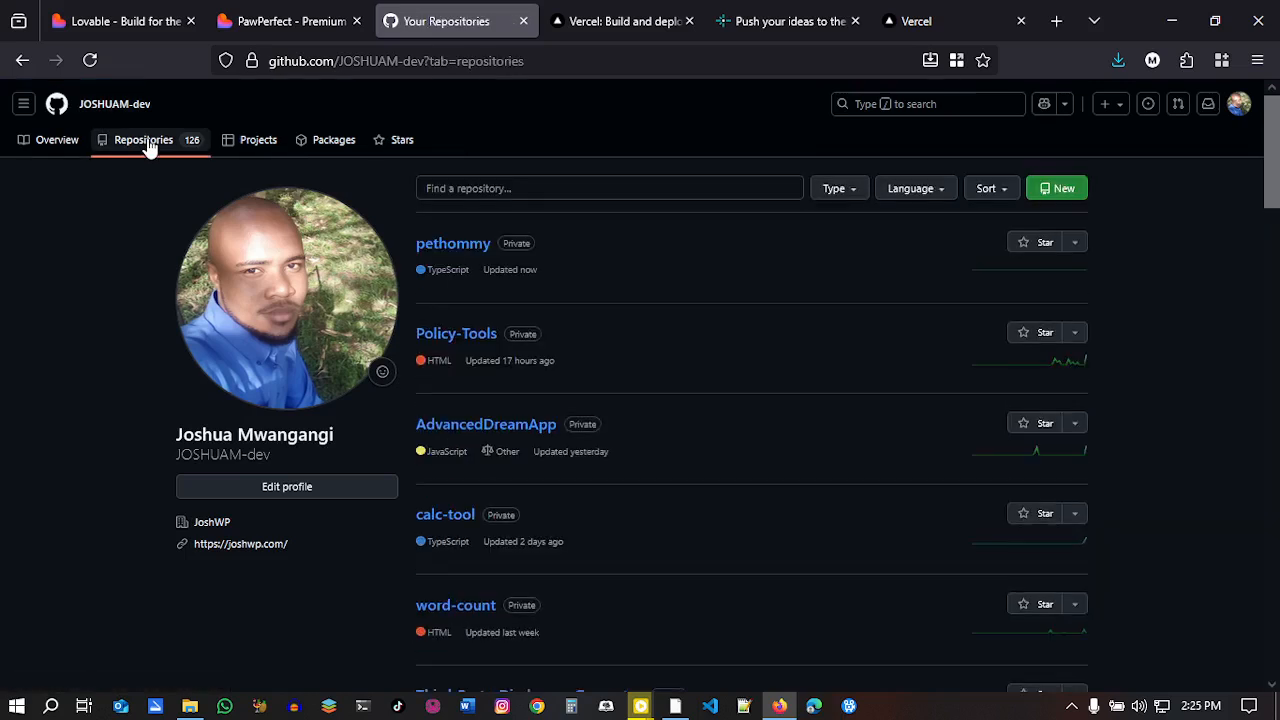
pyautogui.click(466, 254)
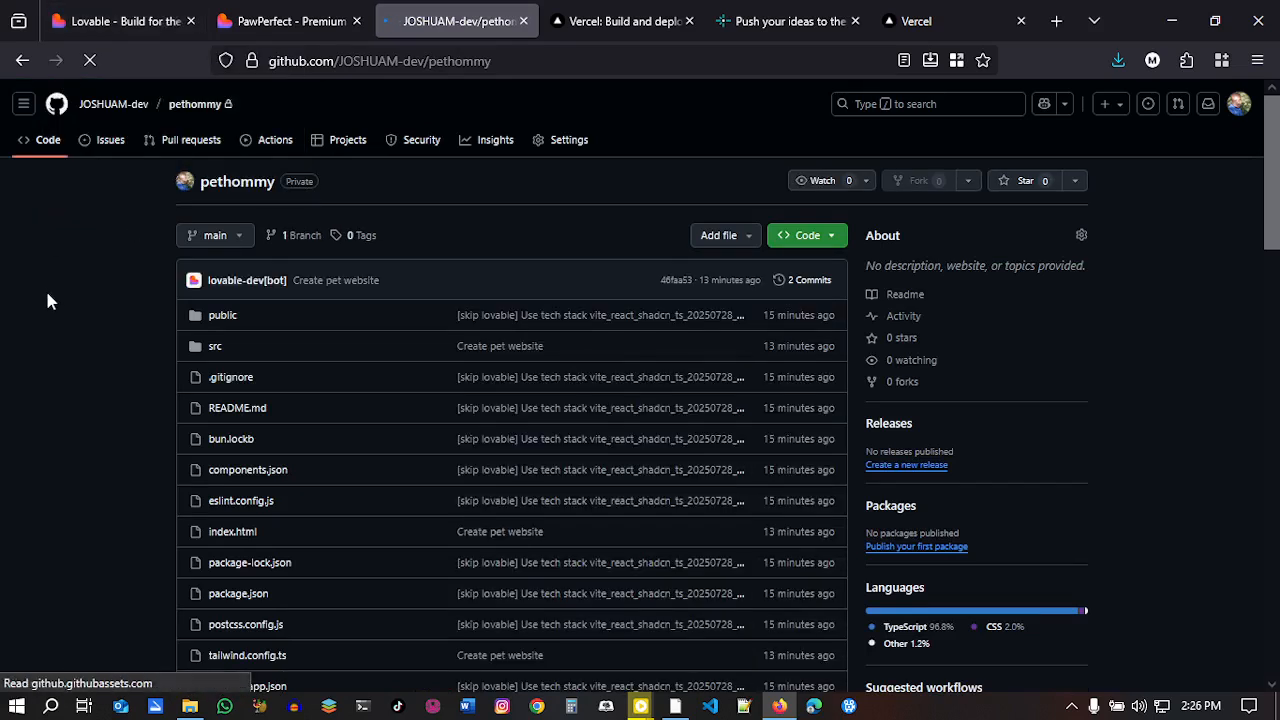
pyautogui.click(90, 21)
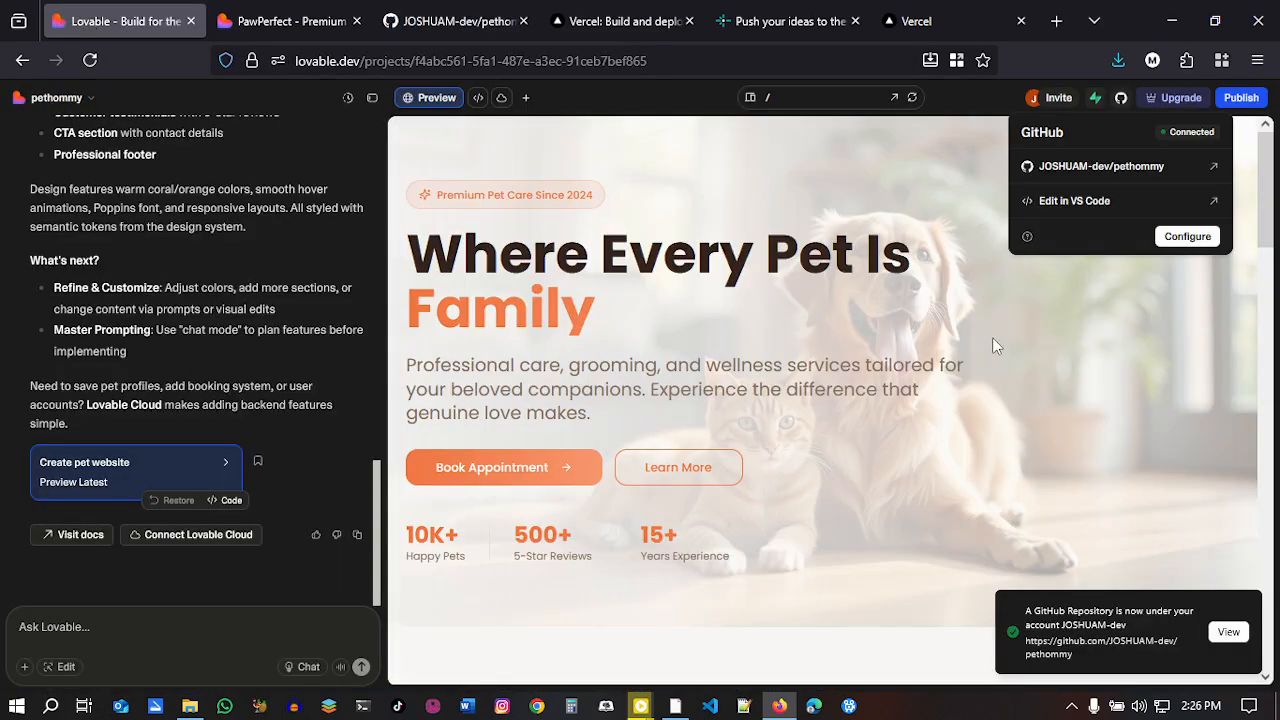
# Step: Review the pethommy GitHub repository and the Vercel home page, and return to the Lovable project with its GitHub details dismissed
pyautogui.click(455, 21)
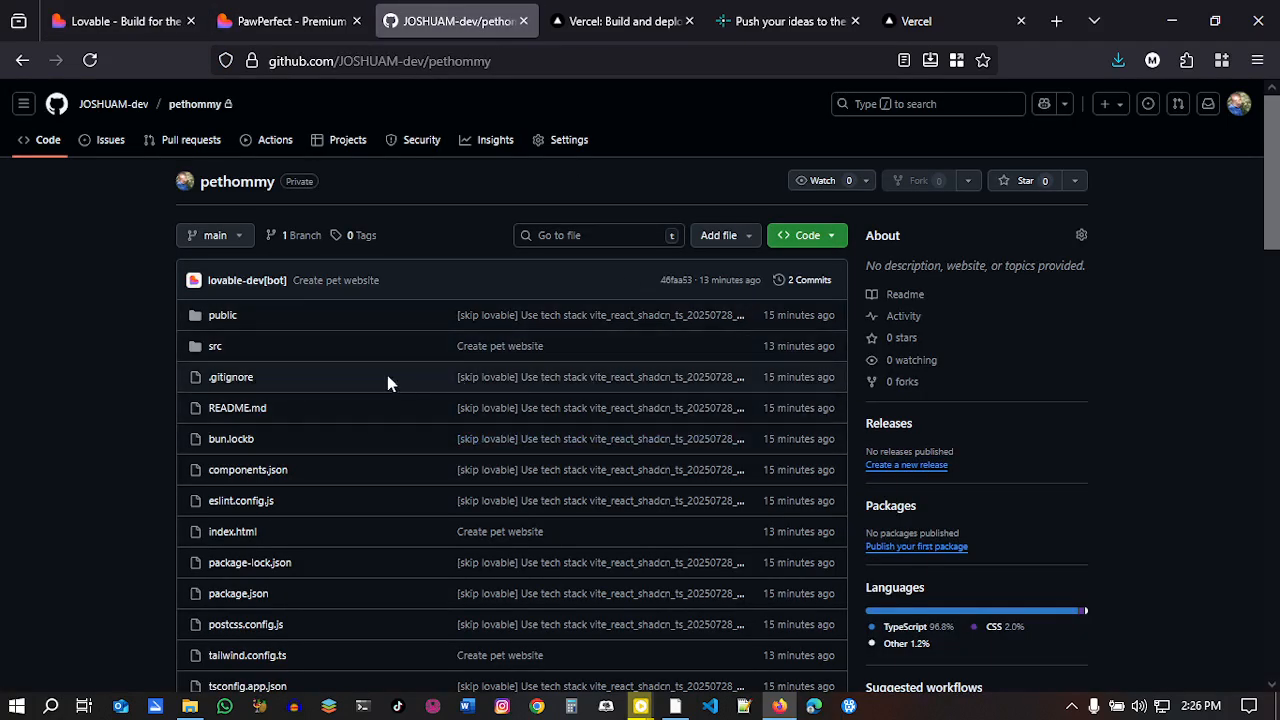
pyautogui.click(625, 22)
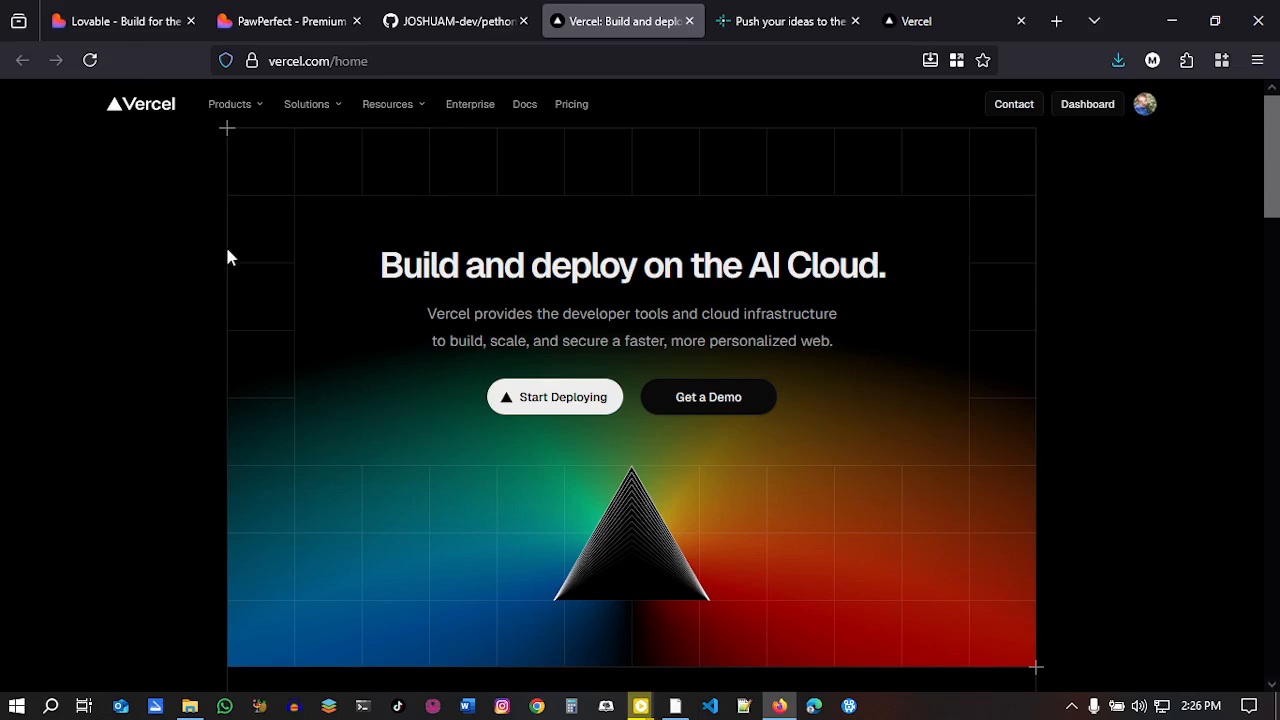
pyautogui.click(104, 12)
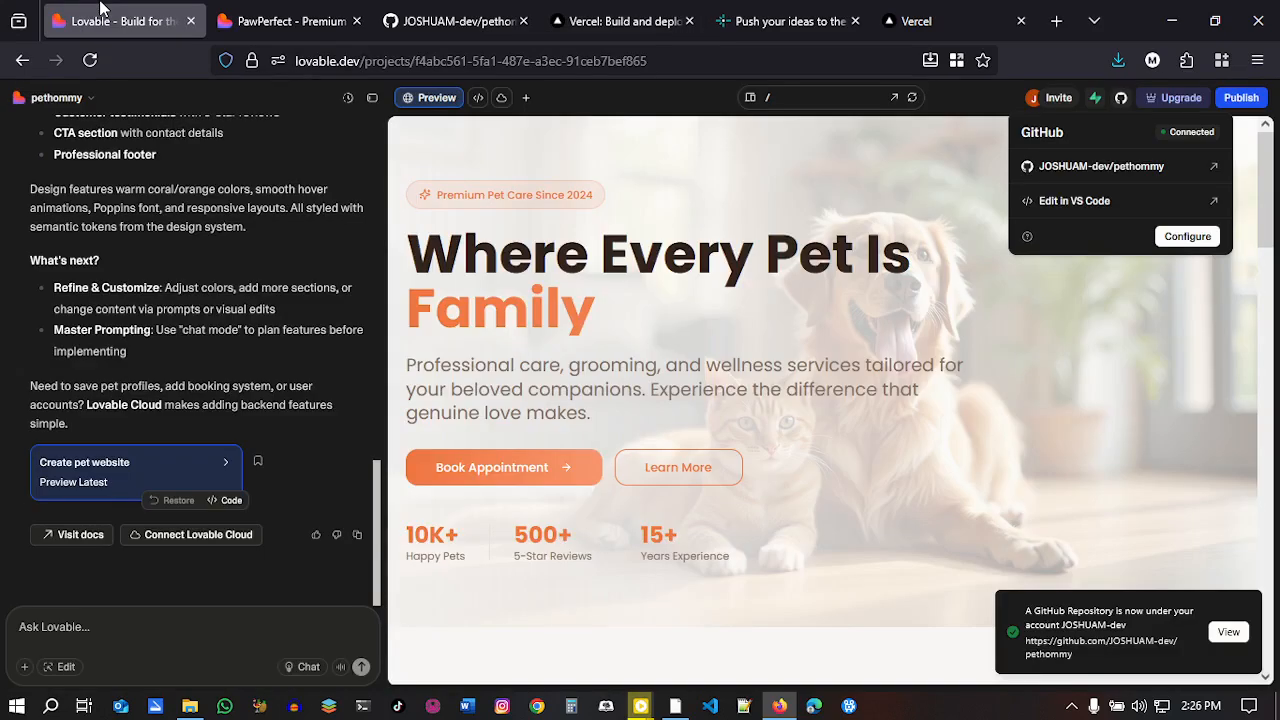
pyautogui.click(686, 340)
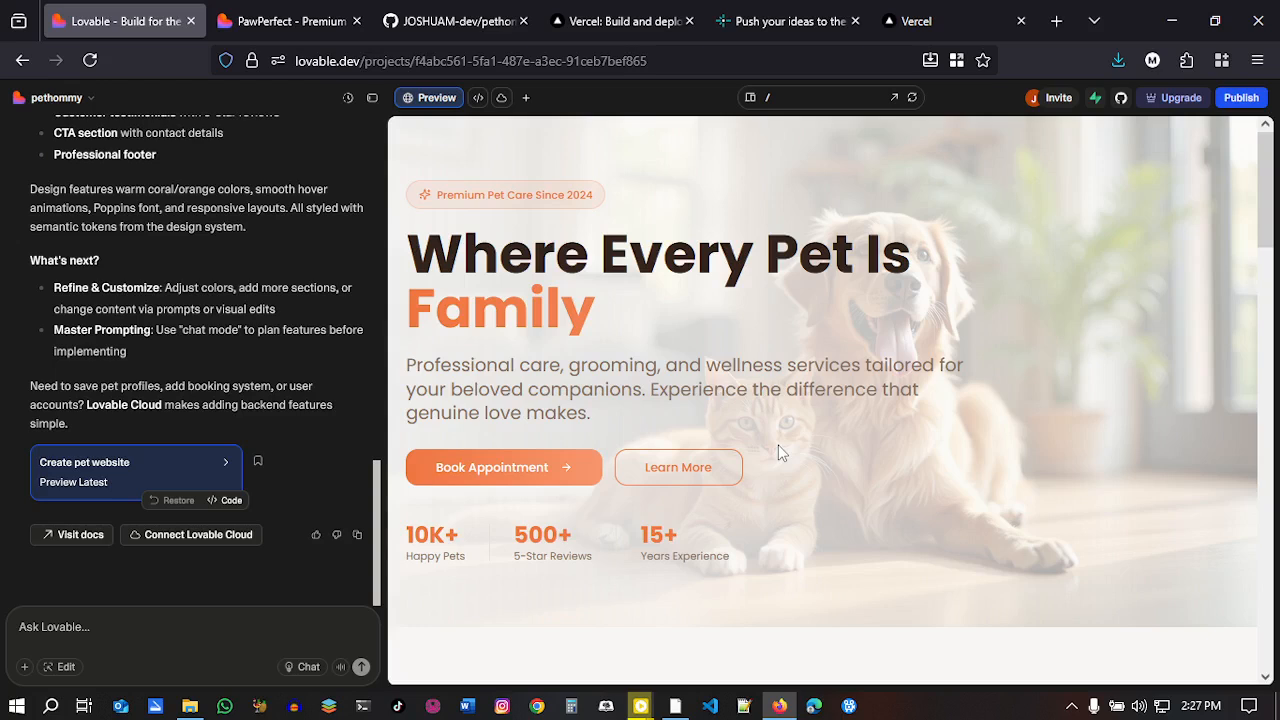
pyautogui.click(620, 21)
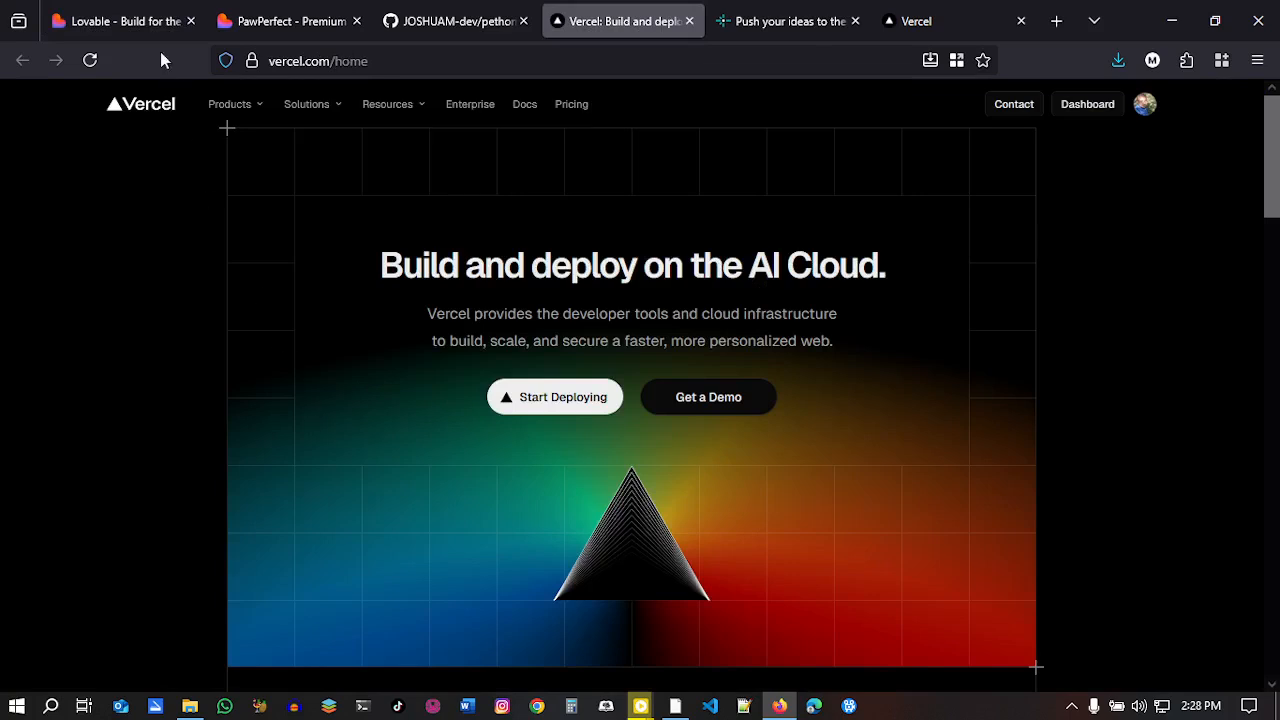
pyautogui.click(137, 12)
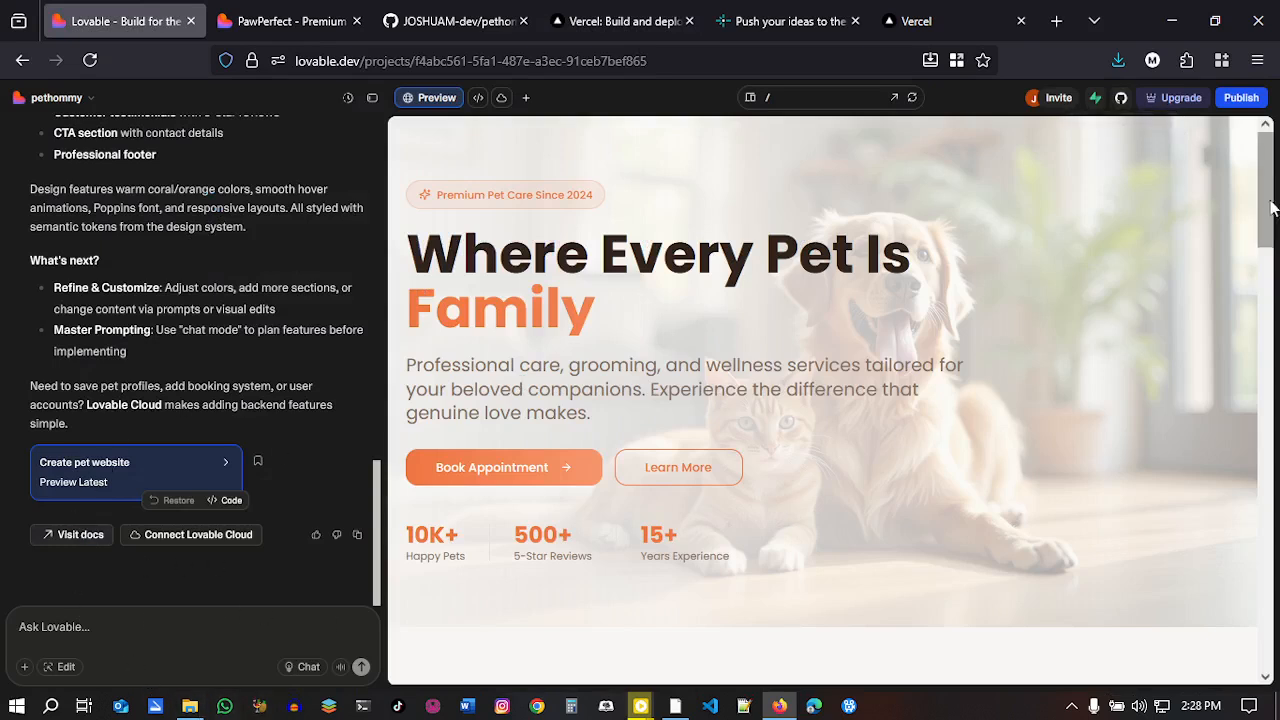
pyautogui.moveTo(1268, 210)
pyautogui.mouseDown()
pyautogui.moveTo(1268, 635)
pyautogui.moveTo(1268, 190)
pyautogui.mouseUp()
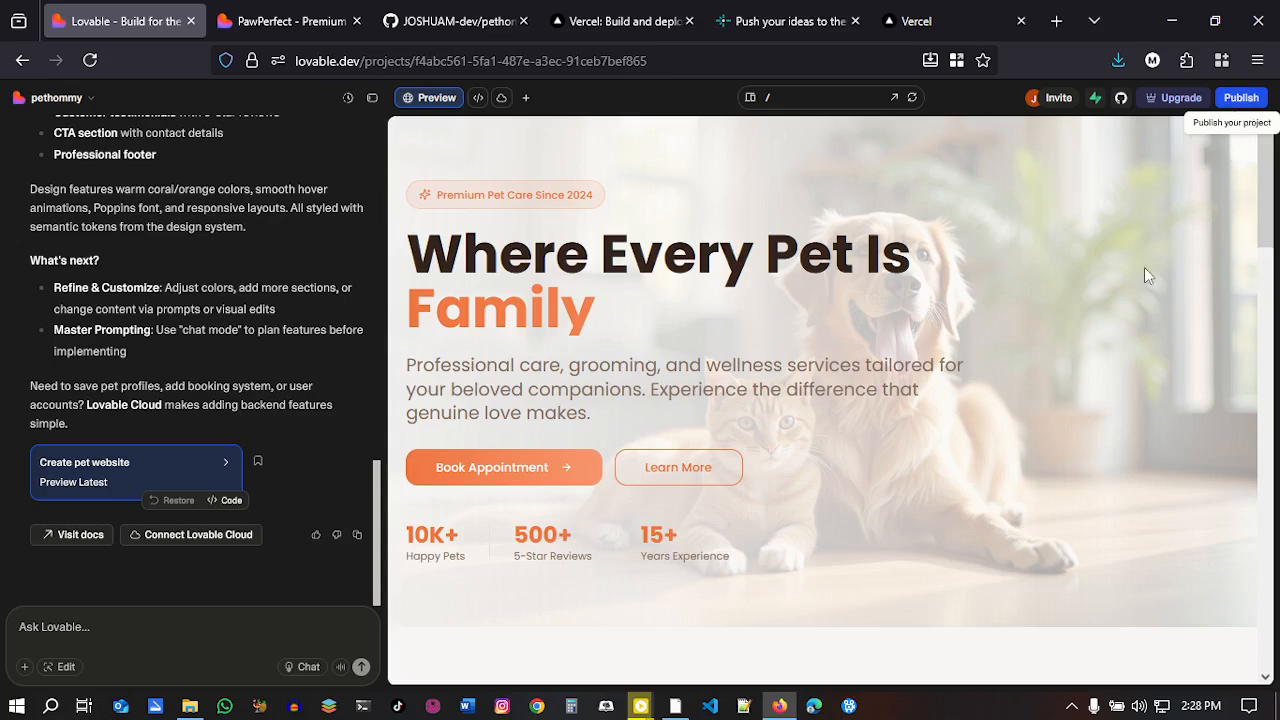
# Step: Compare the published pethommy.lovable.app site with the project preview in the Lovable editor
pyautogui.click(266, 12)
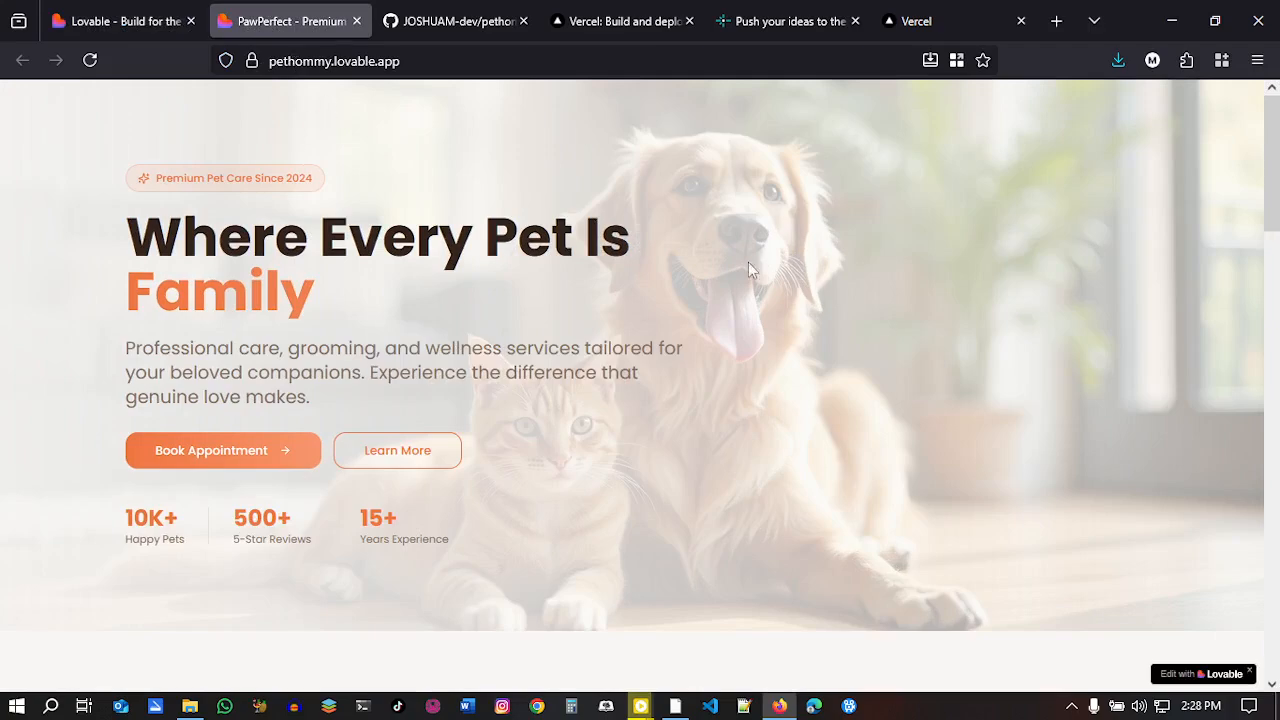
pyautogui.moveTo(1277, 208); pyautogui.dragTo(1277, 100)
pyautogui.click(120, 21)
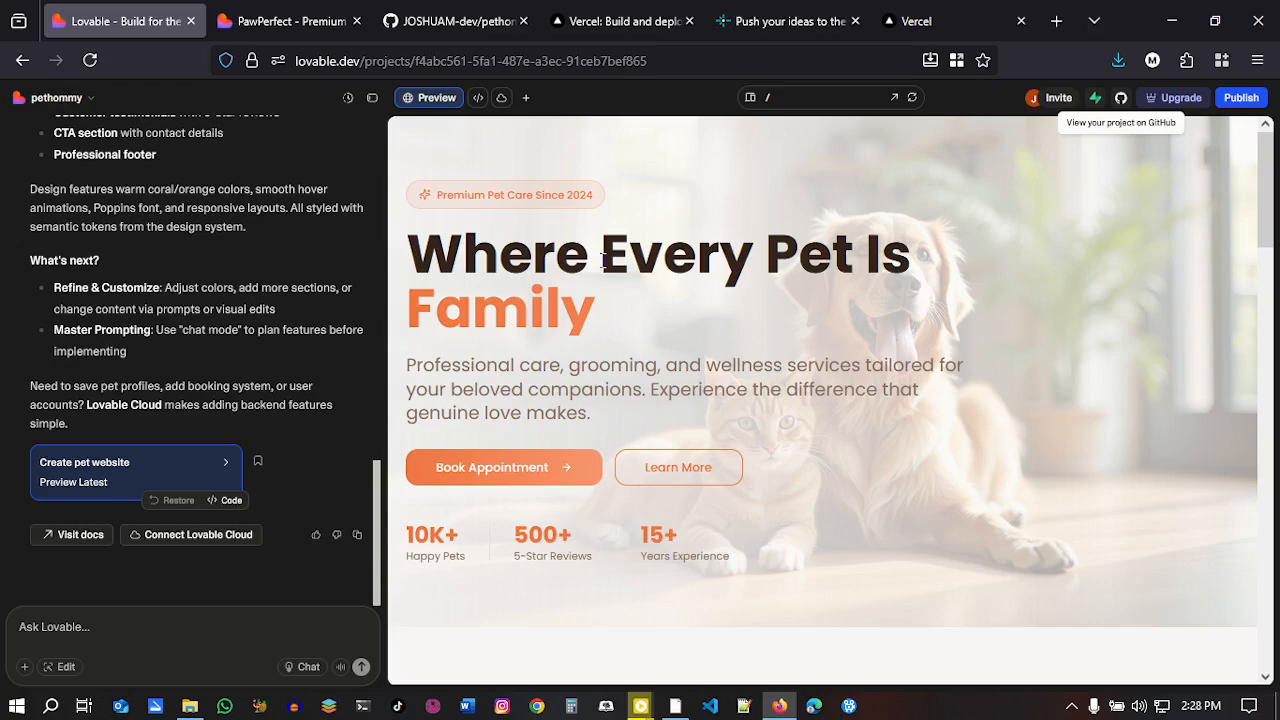
pyautogui.click(285, 21)
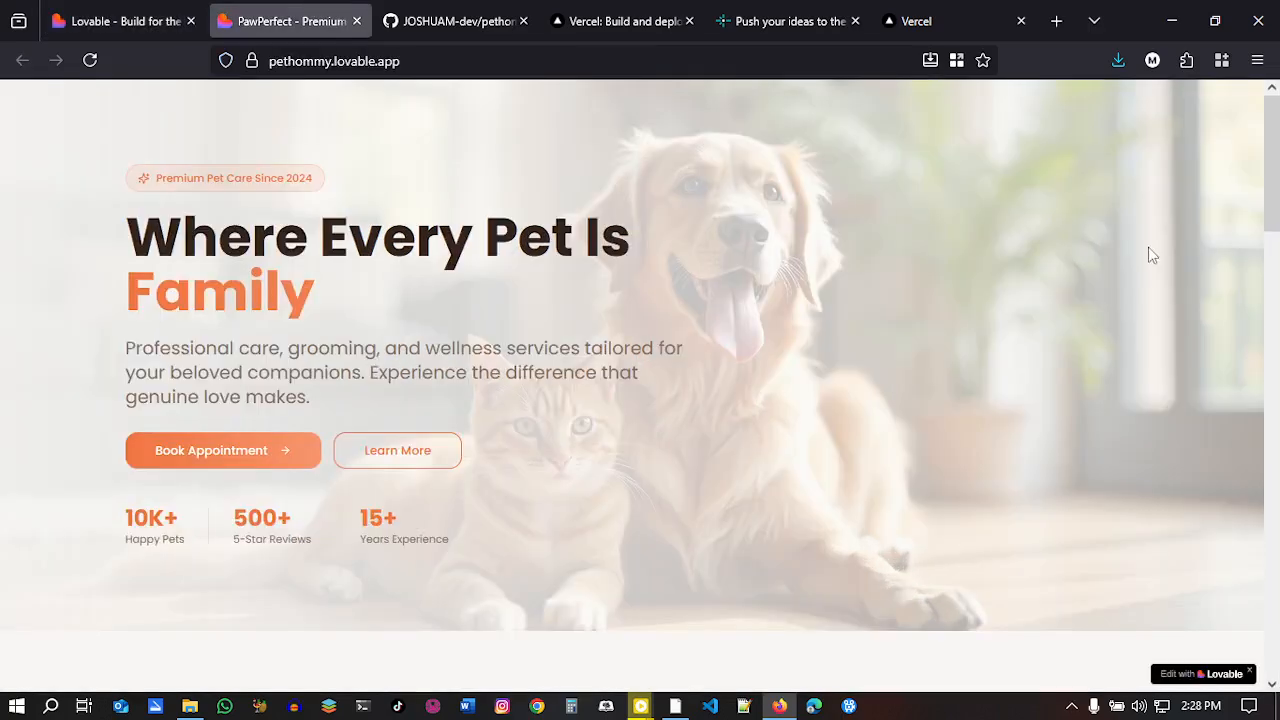
pyautogui.moveTo(1278, 135)
pyautogui.mouseDown()
pyautogui.moveTo(1278, 600)
pyautogui.moveTo(1276, 140)
pyautogui.mouseUp()
# Step: Revisit the pethommy GitHub repository and look over the Vercel and Netlify home pages as hosting options
pyautogui.click(462, 20)
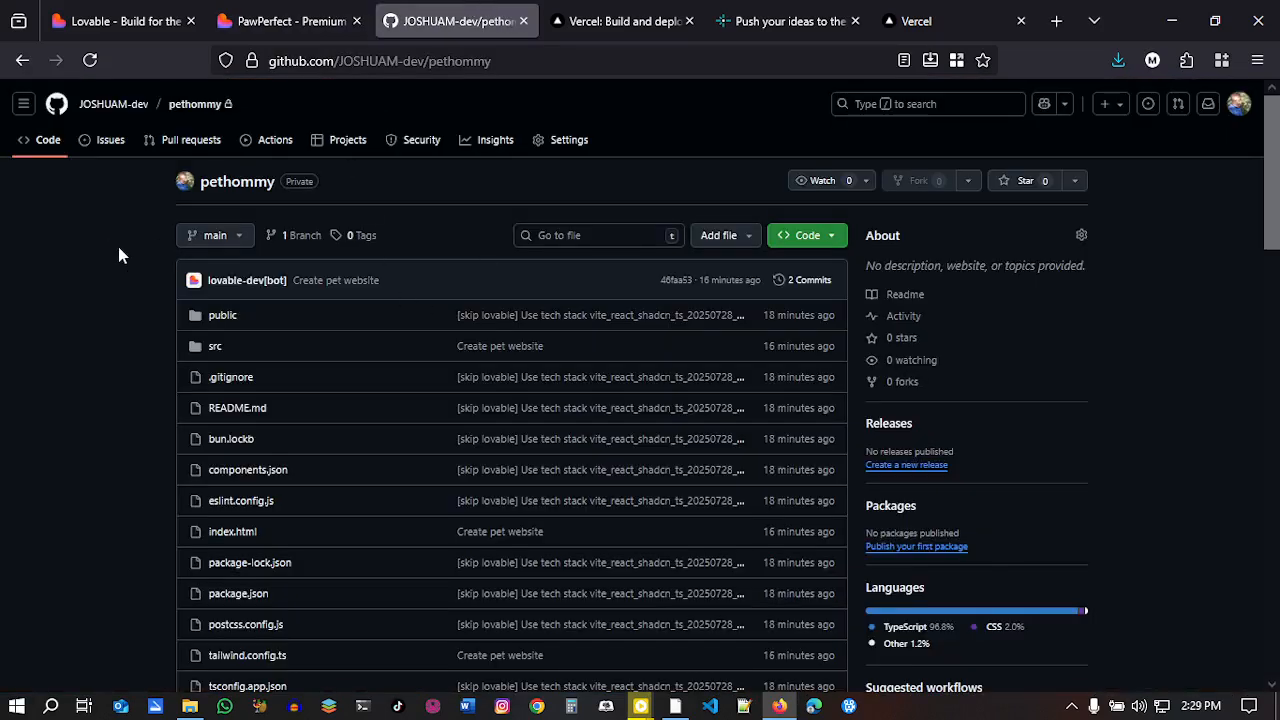
pyautogui.click(600, 10)
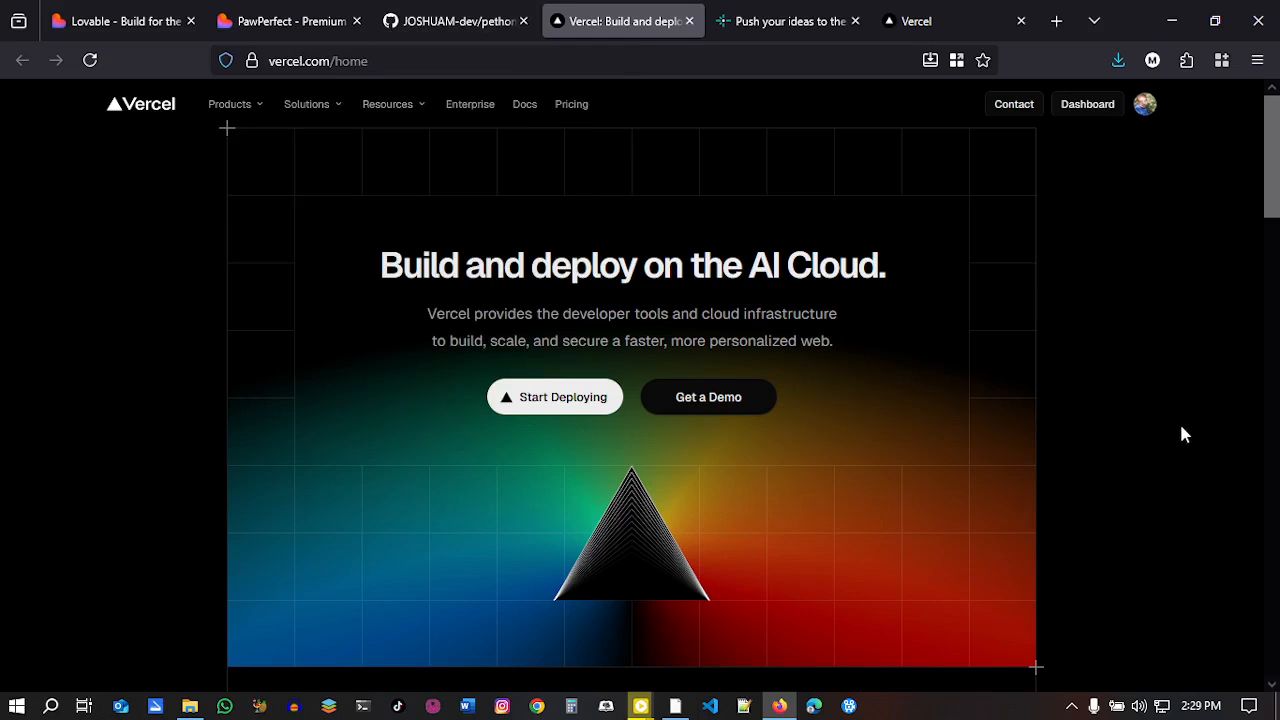
pyautogui.click(795, 18)
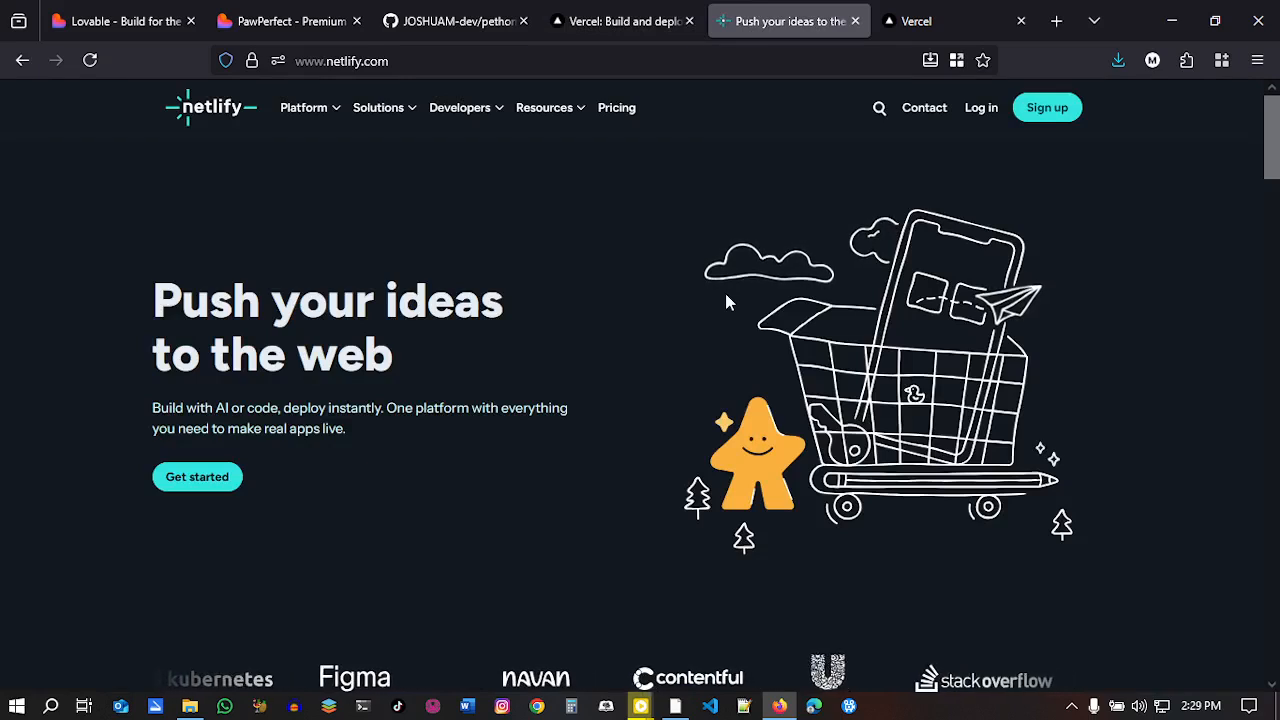
pyautogui.click(610, 20)
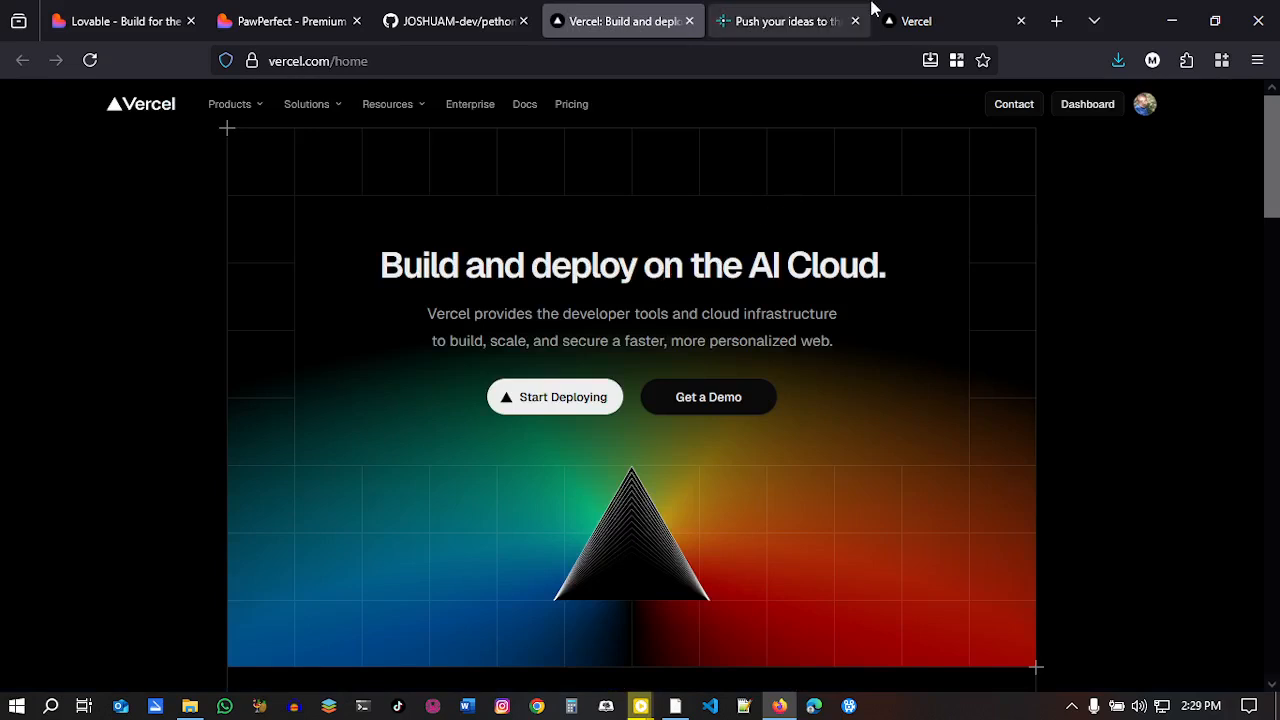
# Step: Create a new project from the Vercel dashboard by importing the pethommy Git repository
pyautogui.click(907, 12)
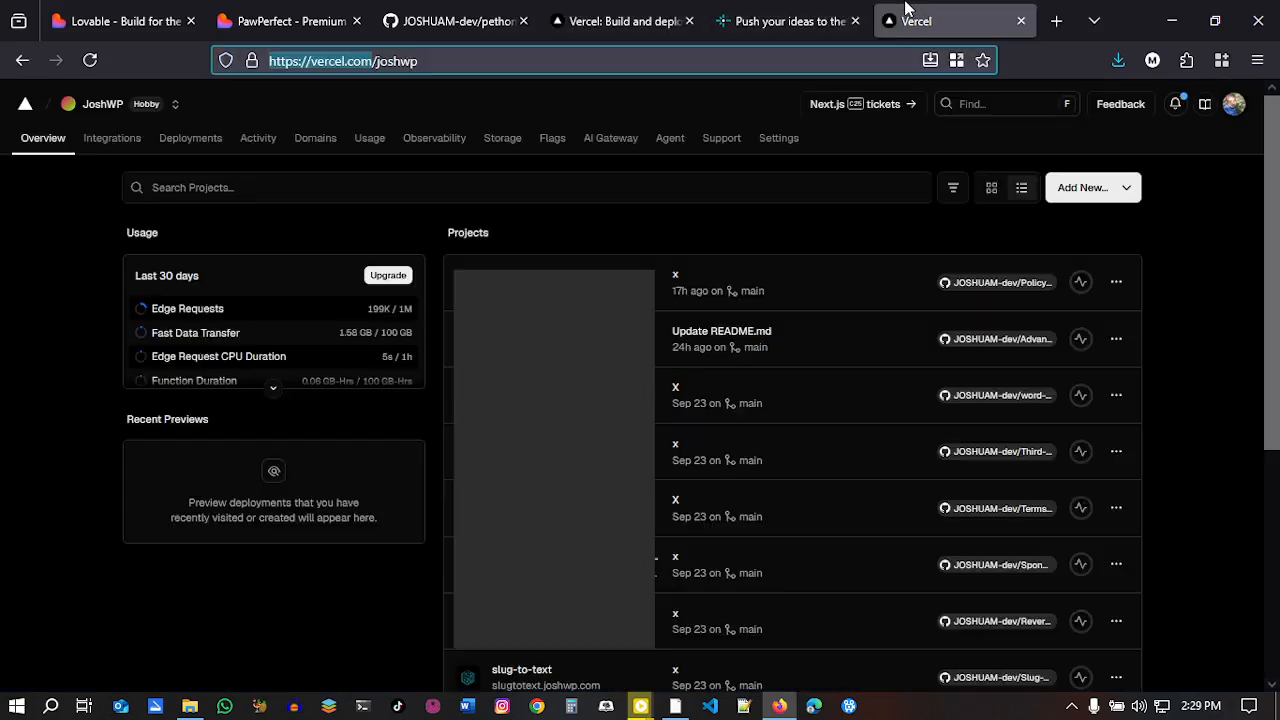
pyautogui.click(1096, 193)
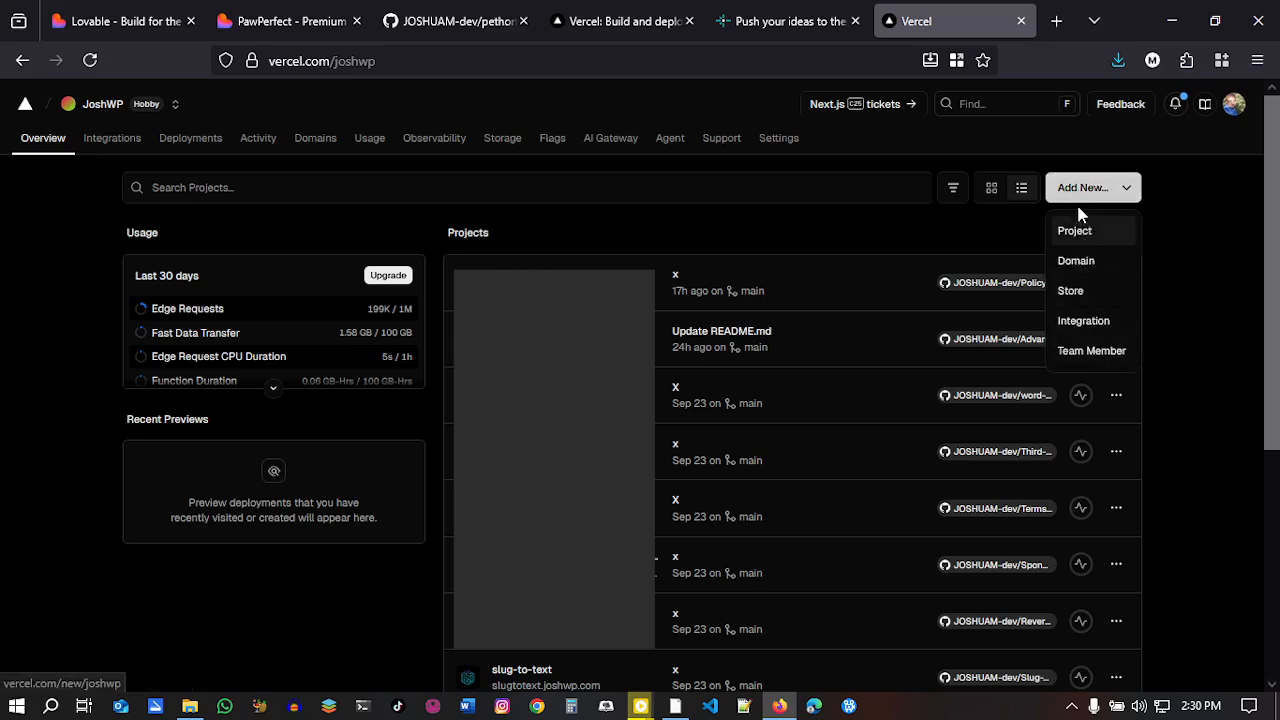
pyautogui.click(1077, 226)
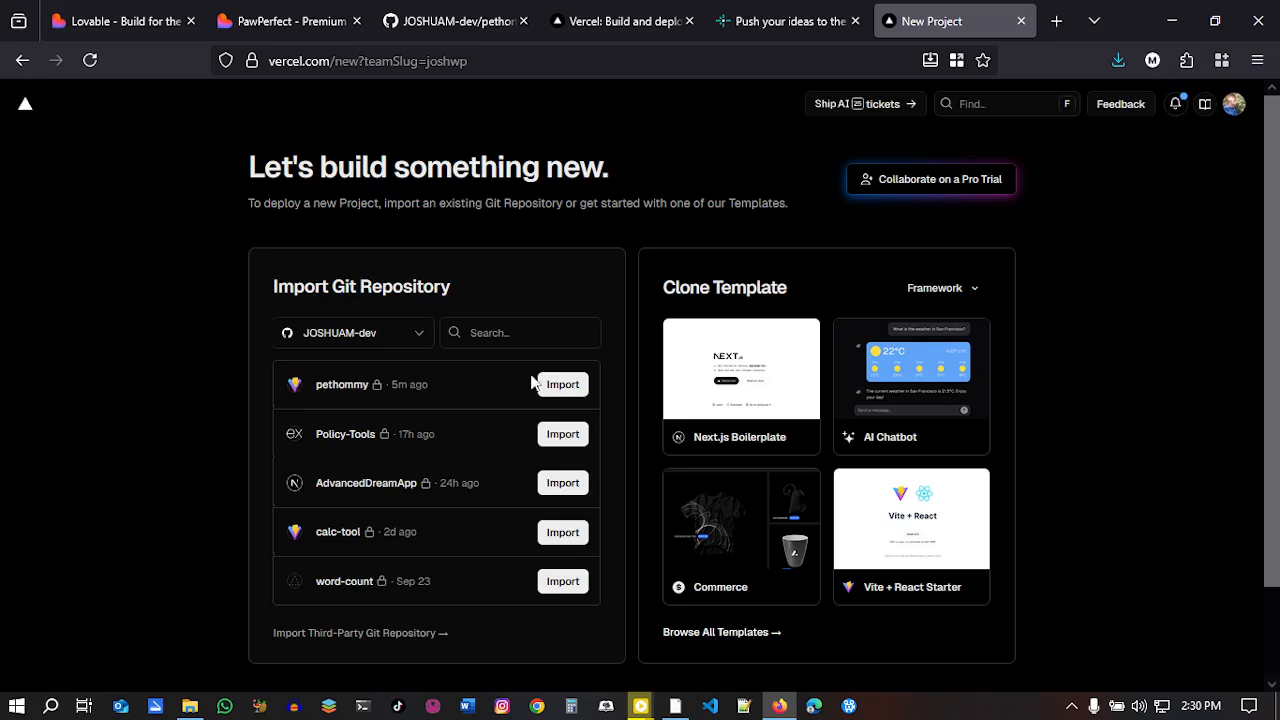
pyautogui.click(562, 385)
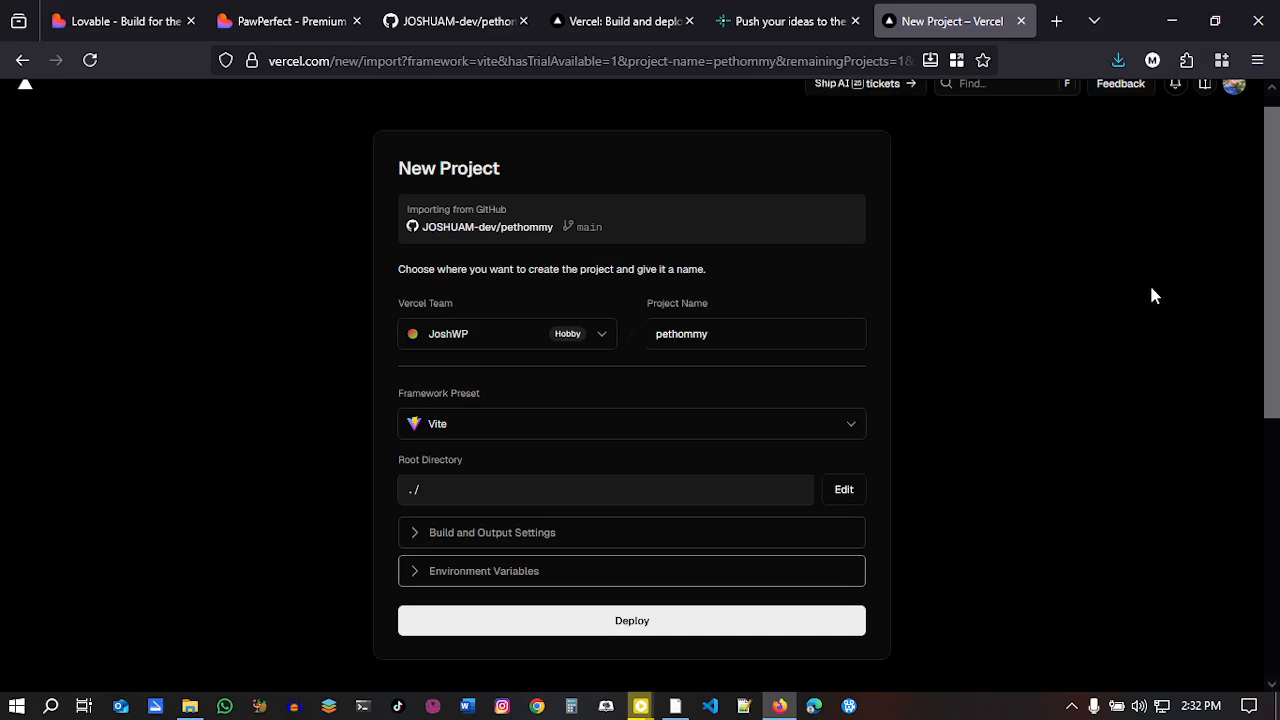
# Step: Inspect the new project's environment variable fields and collapse them without adding any variables
pyautogui.scroll(-1, 1278, 270)
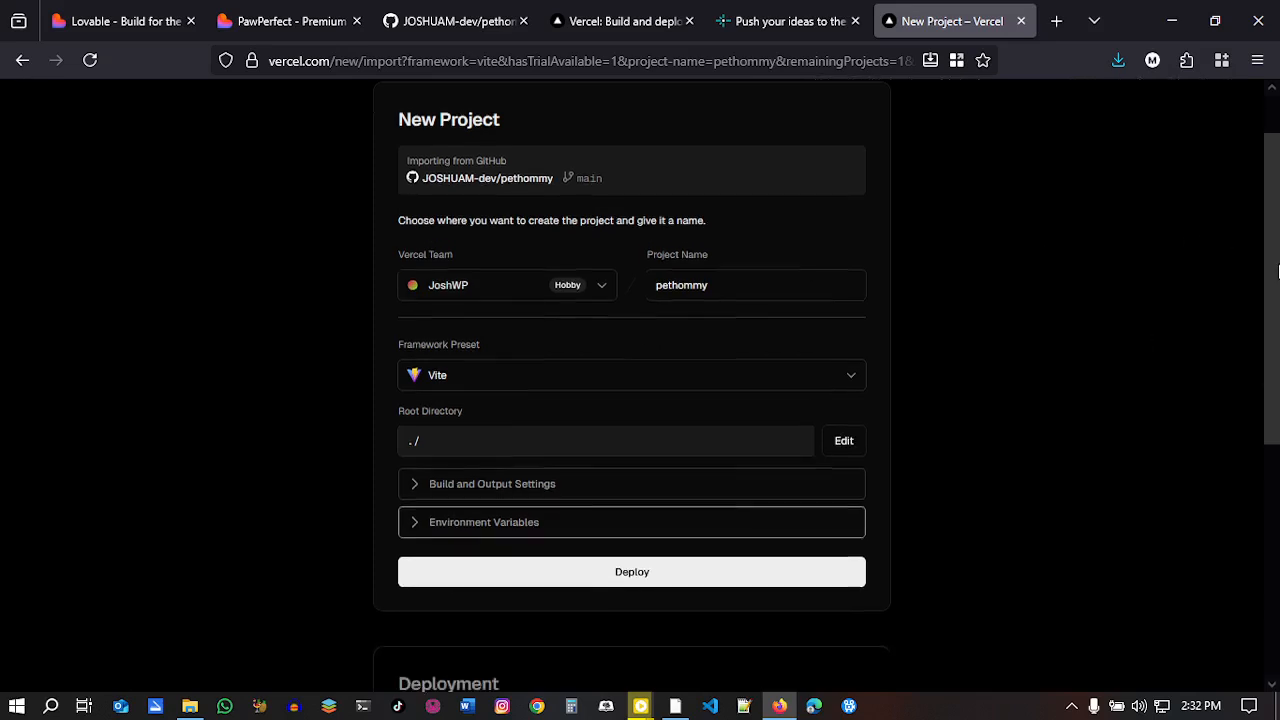
pyautogui.scroll(-1, 1278, 270)
pyautogui.click(472, 467)
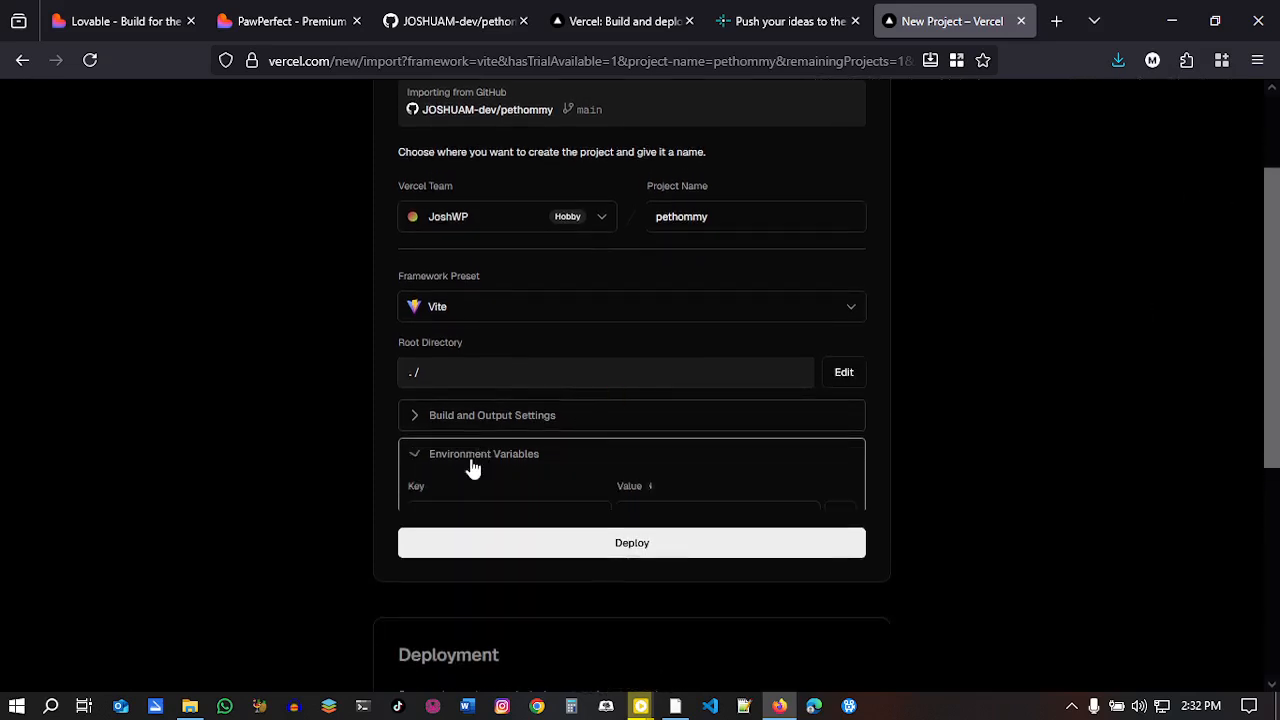
pyautogui.click(472, 467)
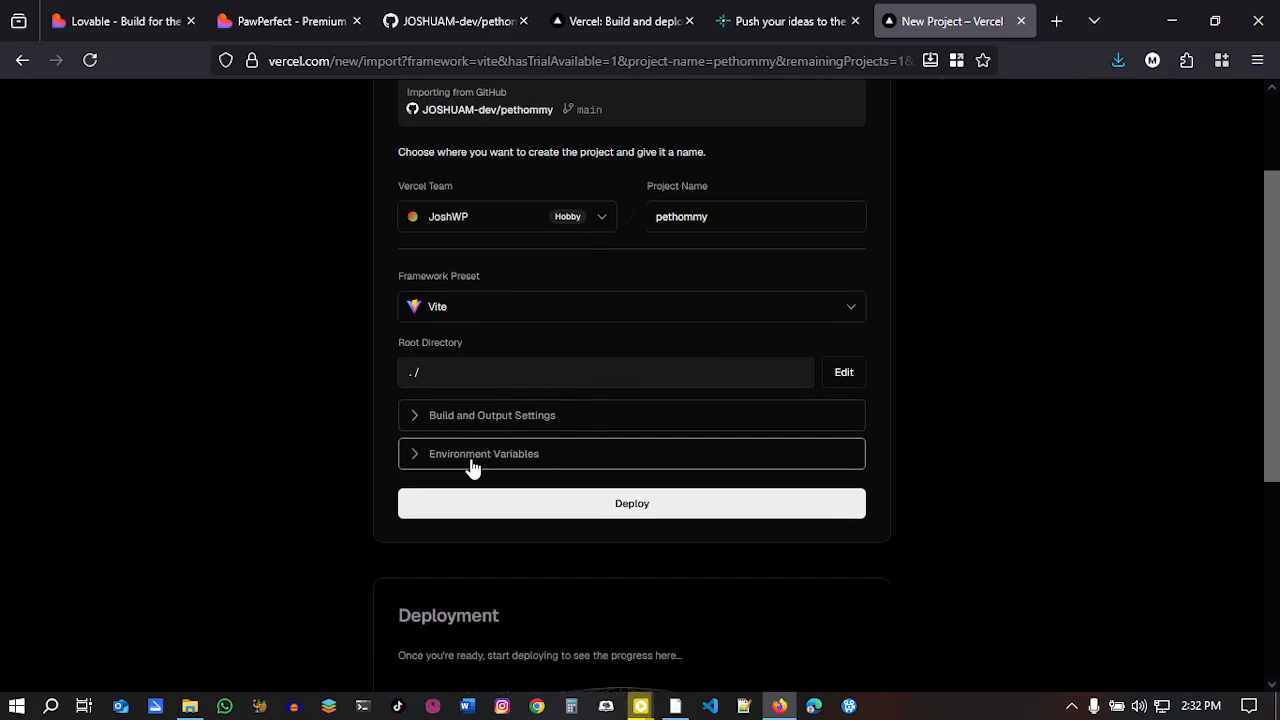
pyautogui.click(472, 467)
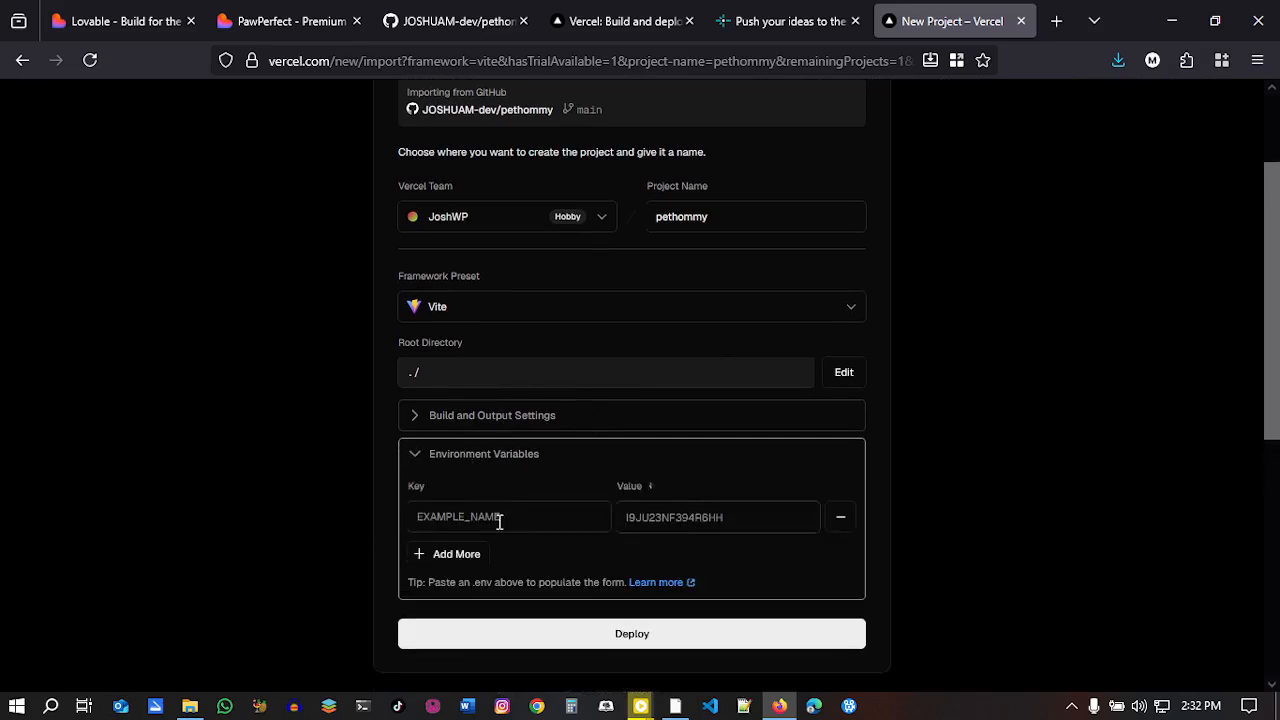
pyautogui.click(445, 463)
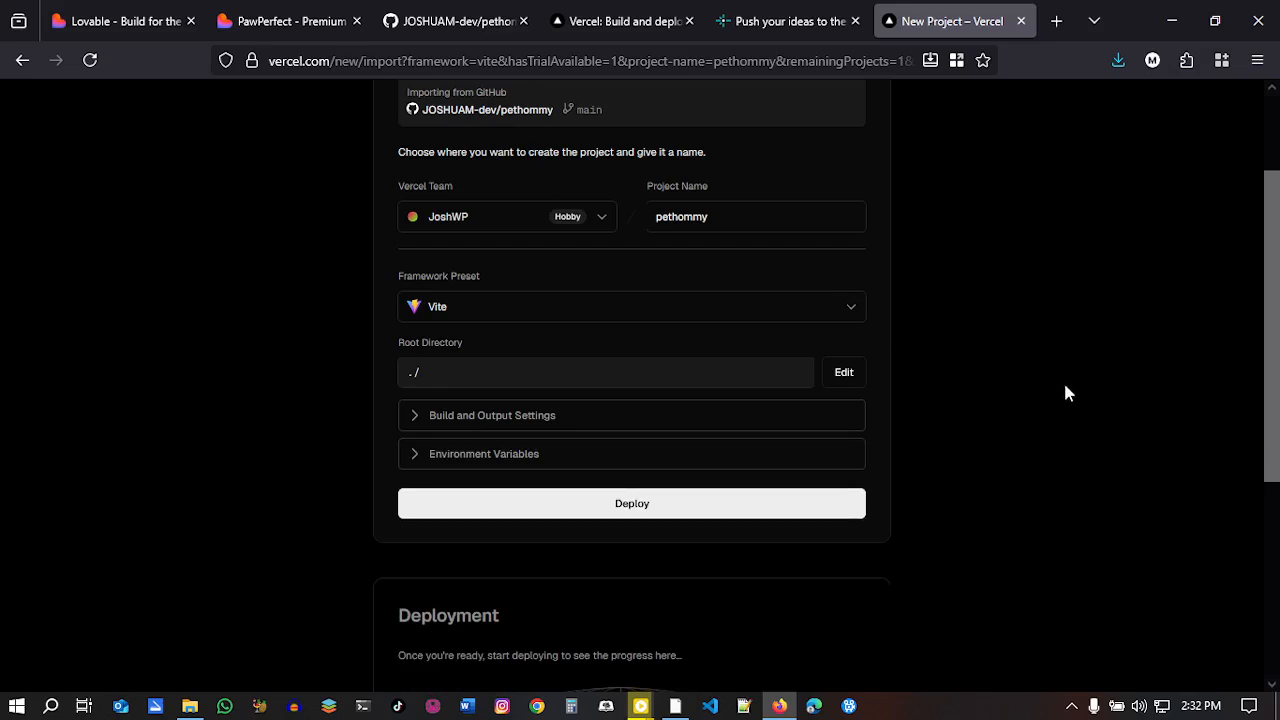
# Step: Deploy the pethommy project and continue to its project dashboard
pyautogui.click(641, 508)
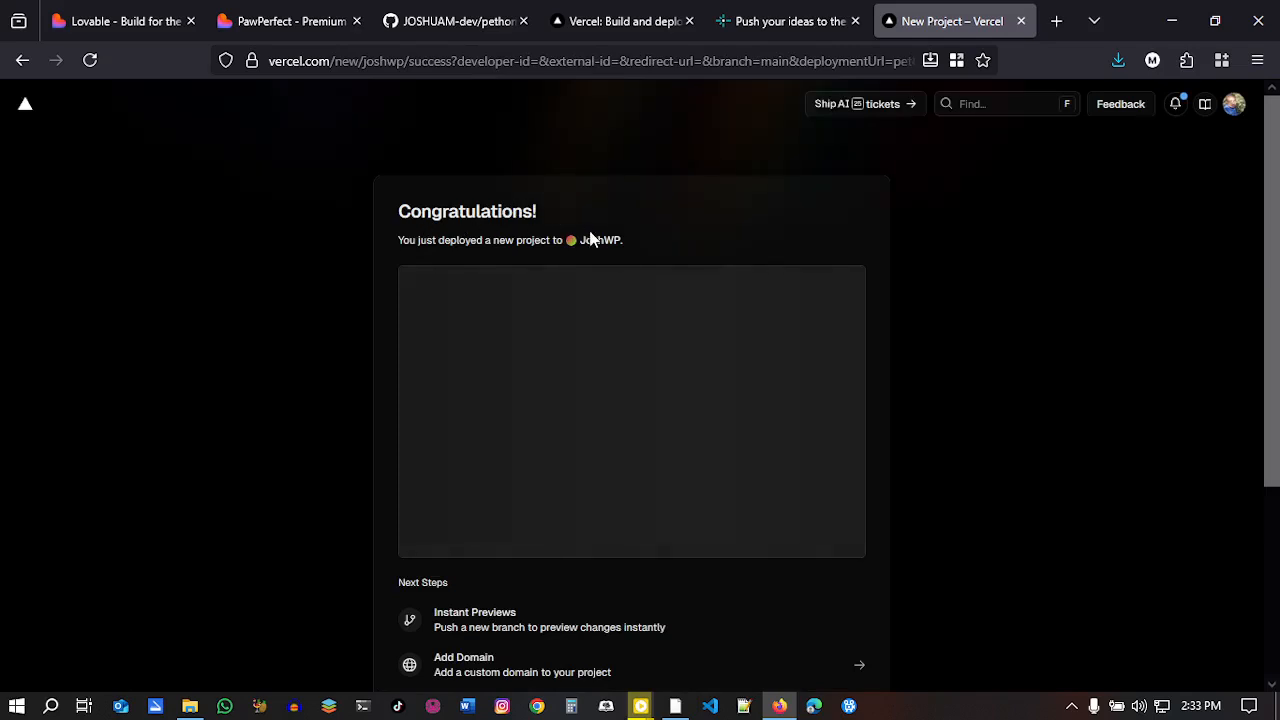
pyautogui.scroll(-3, 665, 400)
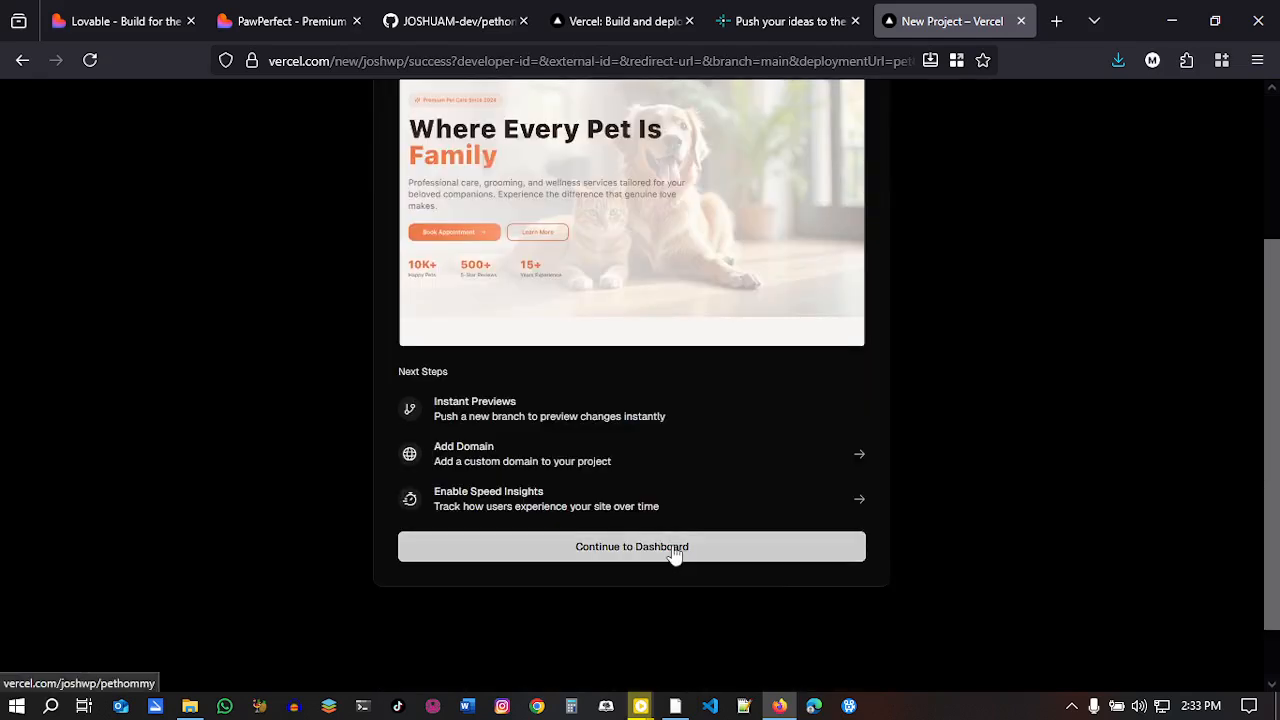
pyautogui.click(675, 552)
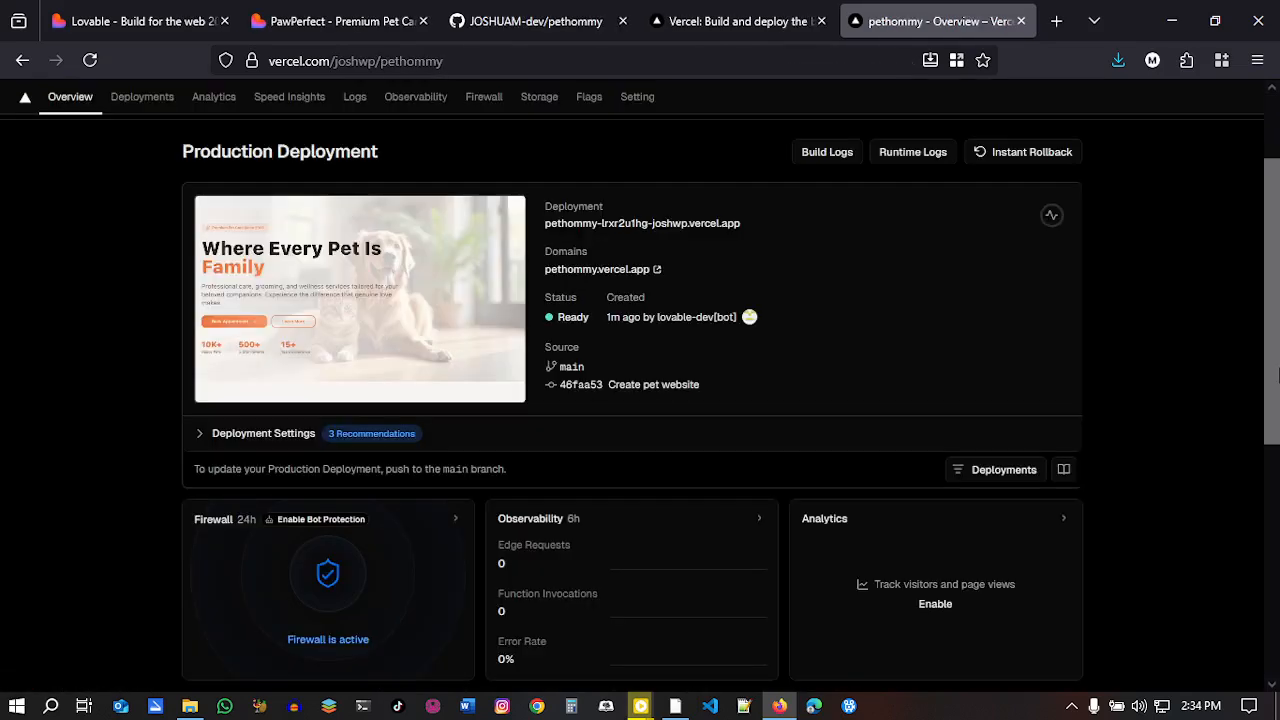
# Step: Open the live pethommy.vercel.app site, look through its whole page and compare it with the pethommy.lovable.app version
pyautogui.click(645, 272)
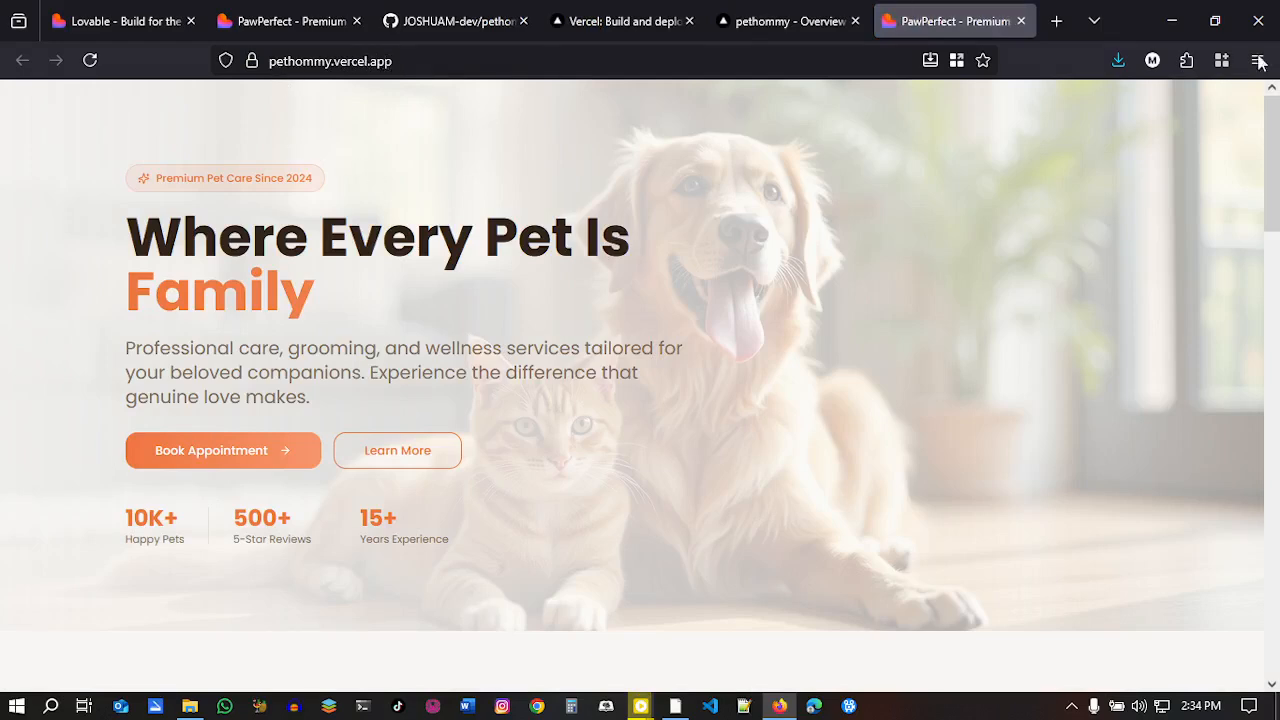
pyautogui.moveTo(1277, 137); pyautogui.dragTo(1275, 243)
pyautogui.scroll(-10, 1277, 345)
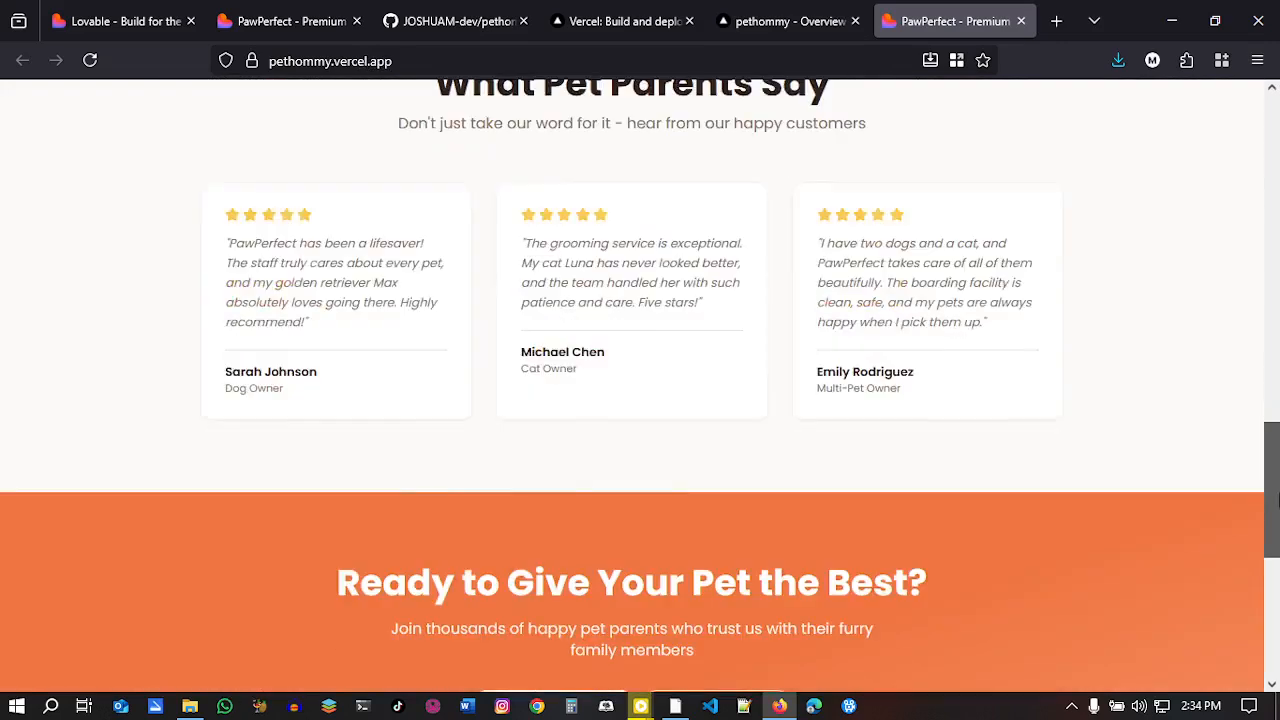
pyautogui.click(280, 8)
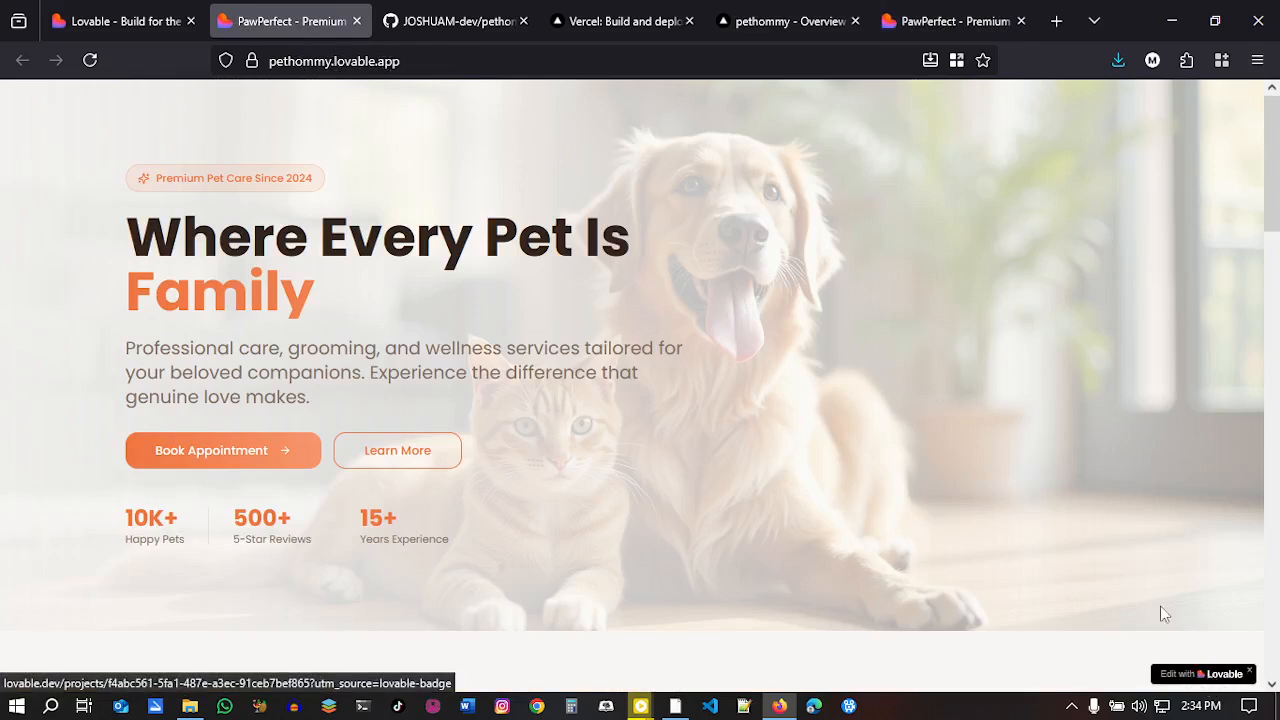
pyautogui.click(920, 10)
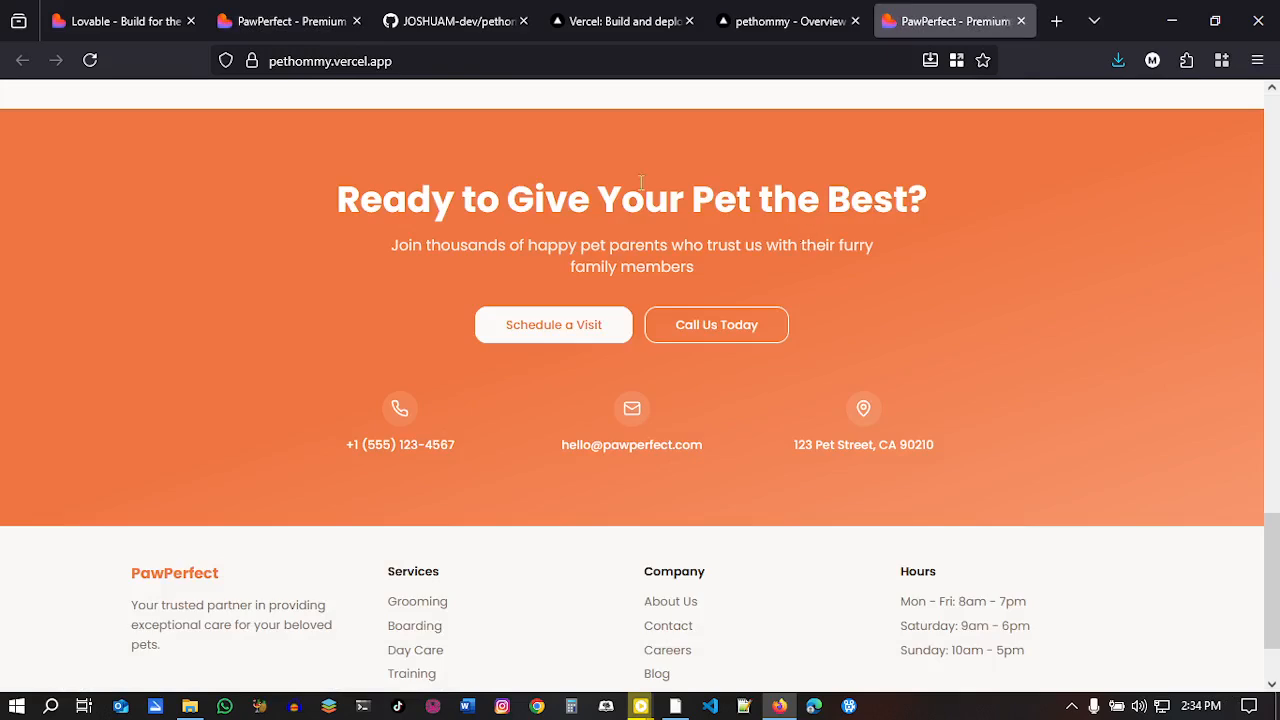
pyautogui.moveTo(1276, 577); pyautogui.dragTo(1276, 158)
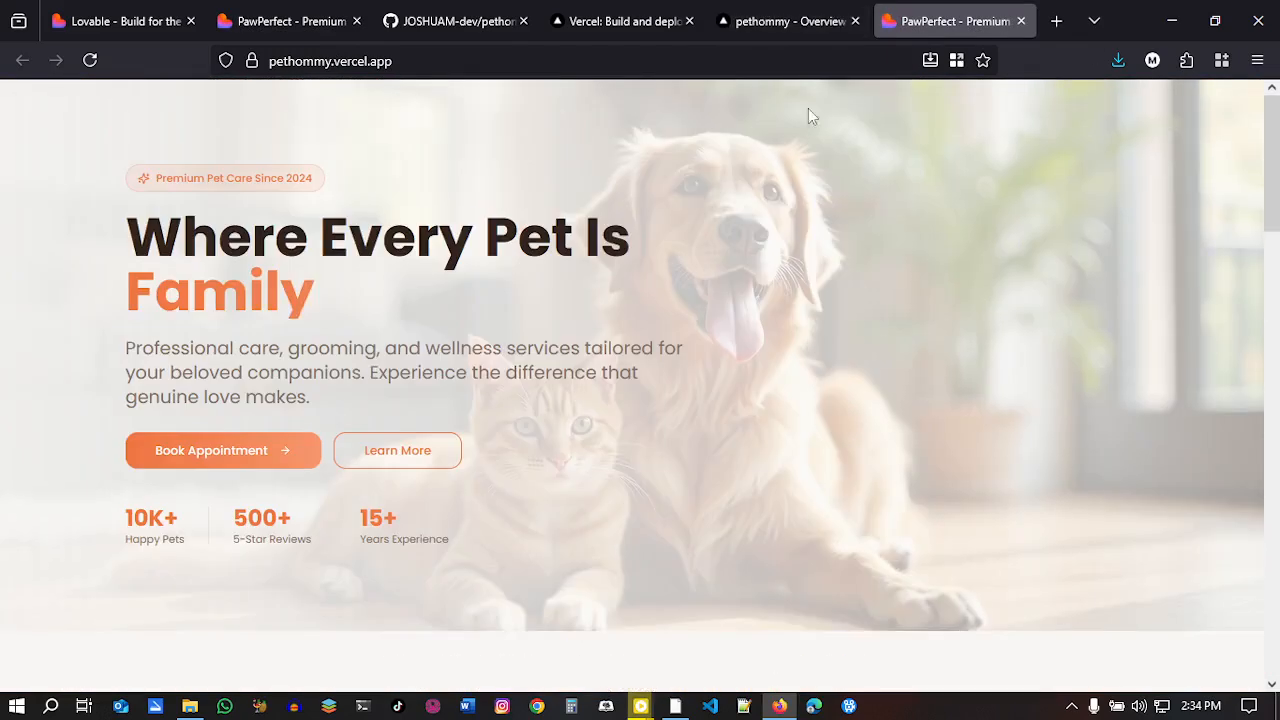
# Step: Return to the pethommy project in Vercel and open the form for adding a domain in its domain settings
pyautogui.click(785, 10)
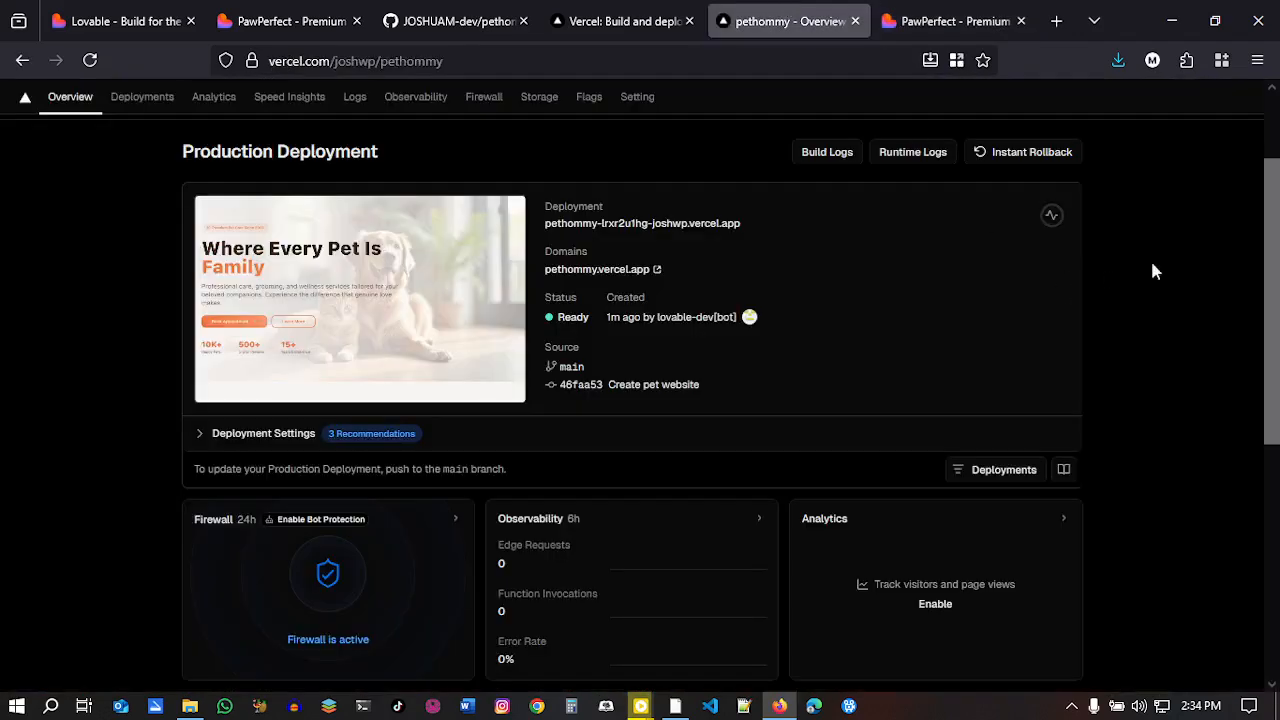
pyautogui.moveTo(1276, 268); pyautogui.dragTo(1277, 190)
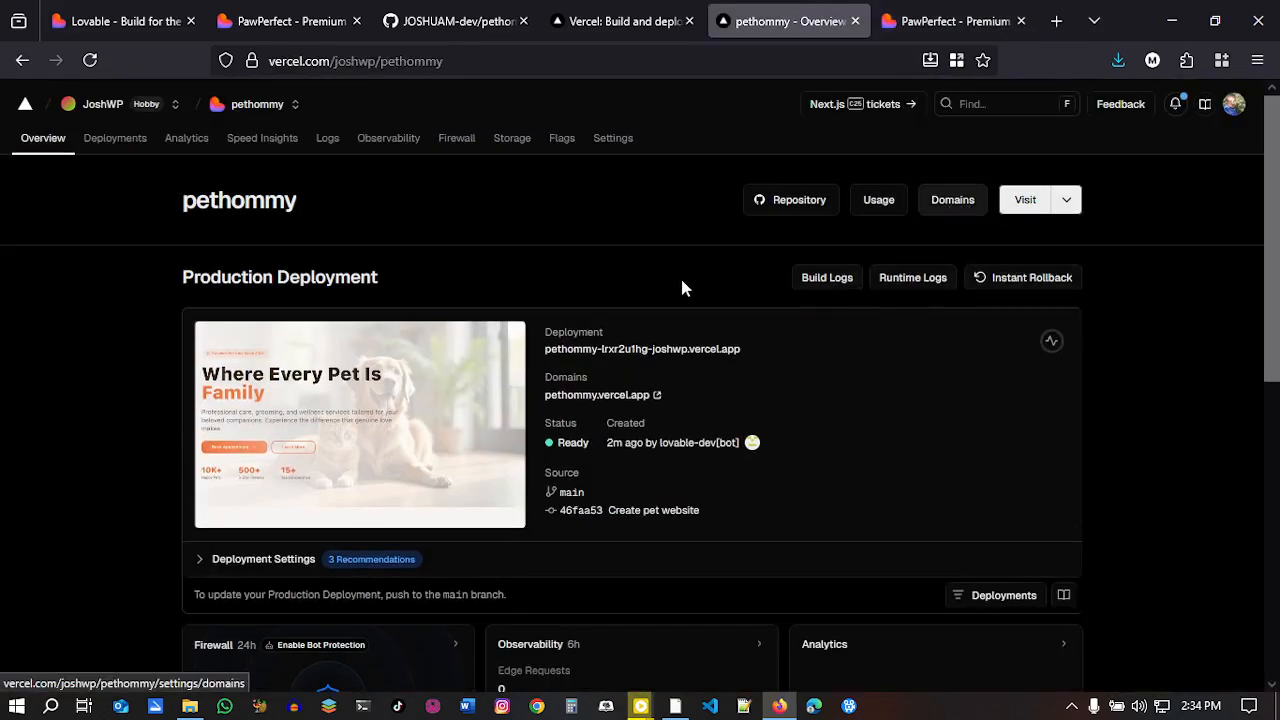
pyautogui.click(950, 201)
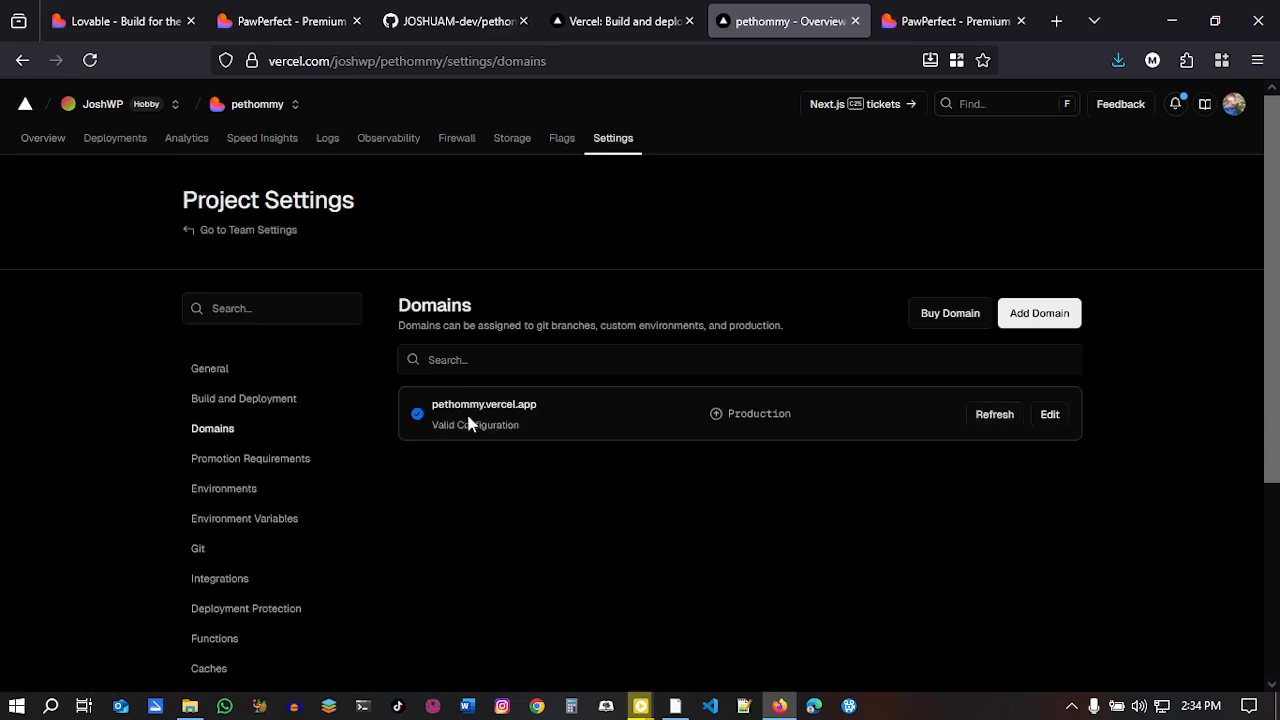
pyautogui.click(1053, 316)
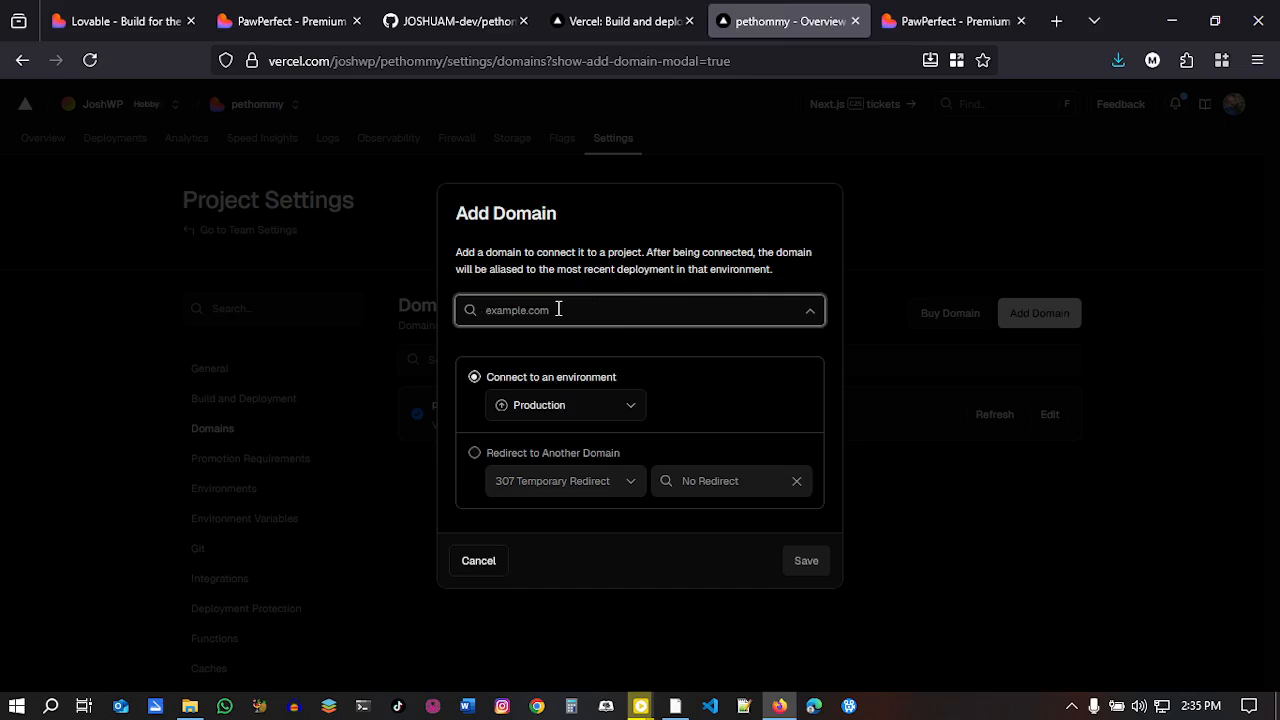
# Step: Add pethommy.joshwp.com as a domain connected to the Production environment and save it
pyautogui.write('pethommy')
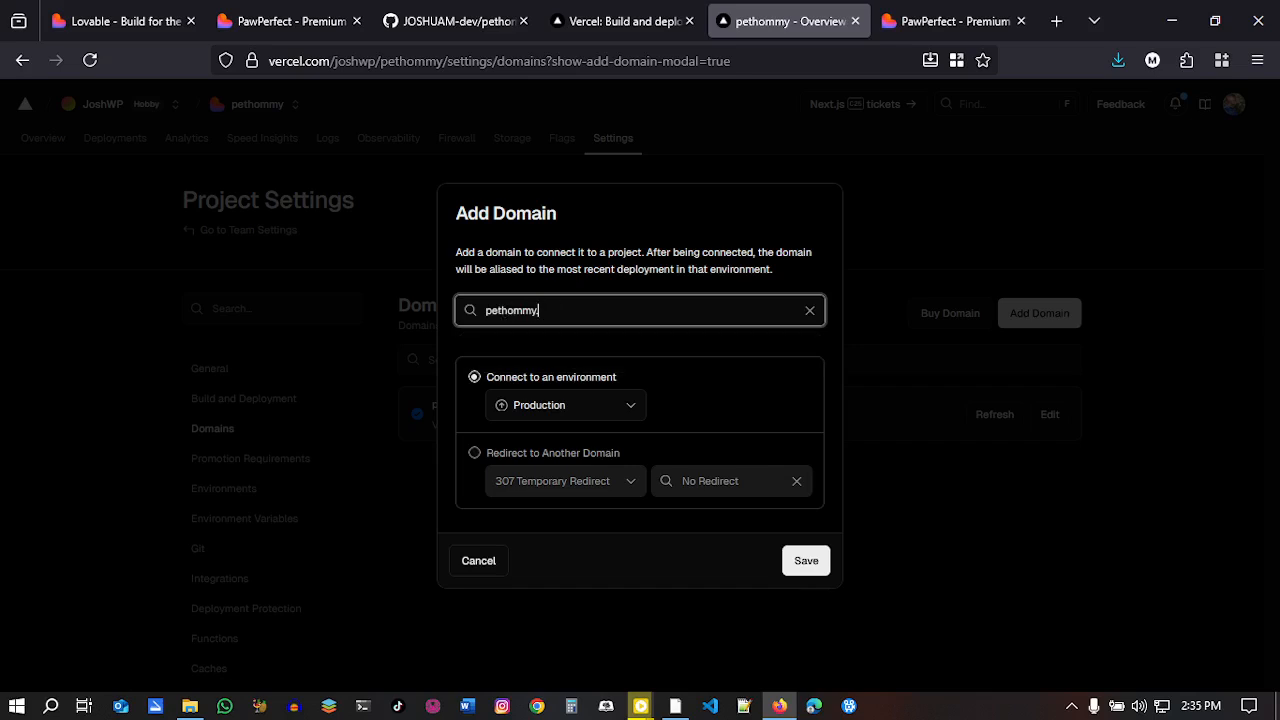
pyautogui.write('.joshwp')
pyautogui.write('.com')
pyautogui.moveTo(575, 310); pyautogui.dragTo(538, 309)
pyautogui.press('BackSpace')
pyautogui.press('BackSpace')
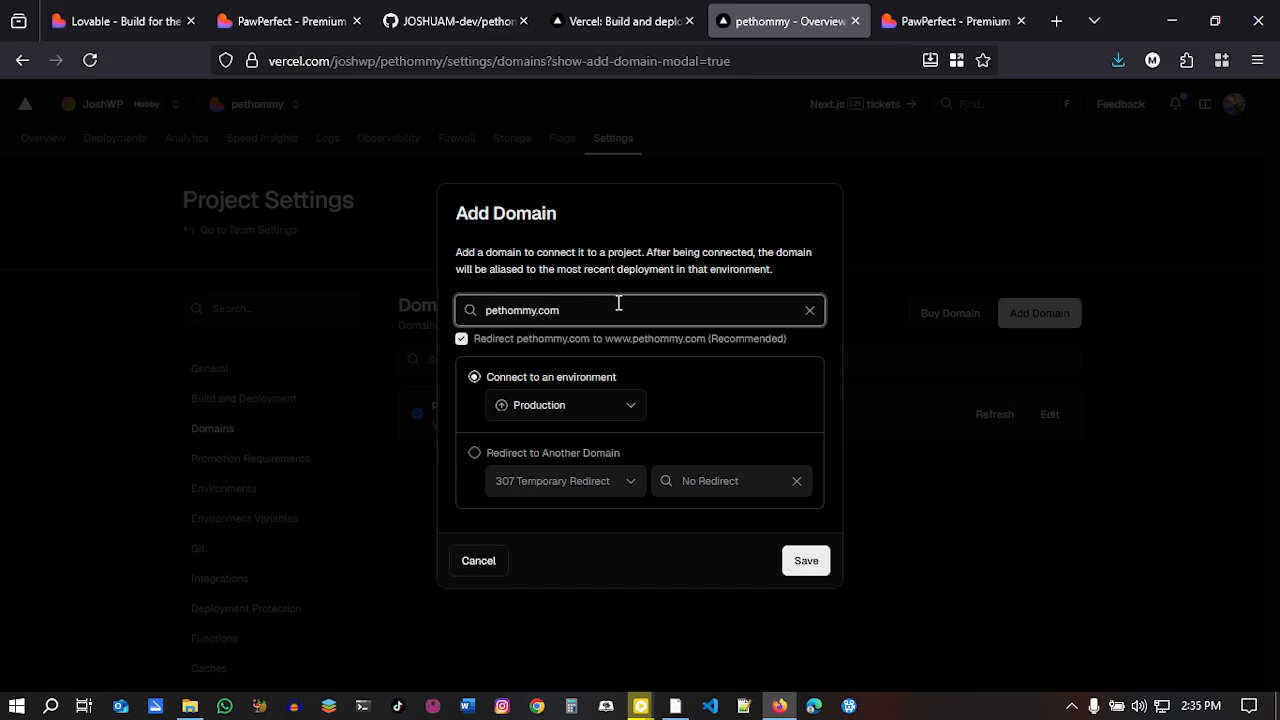
pyautogui.click(542, 312)
pyautogui.write('.joshw')
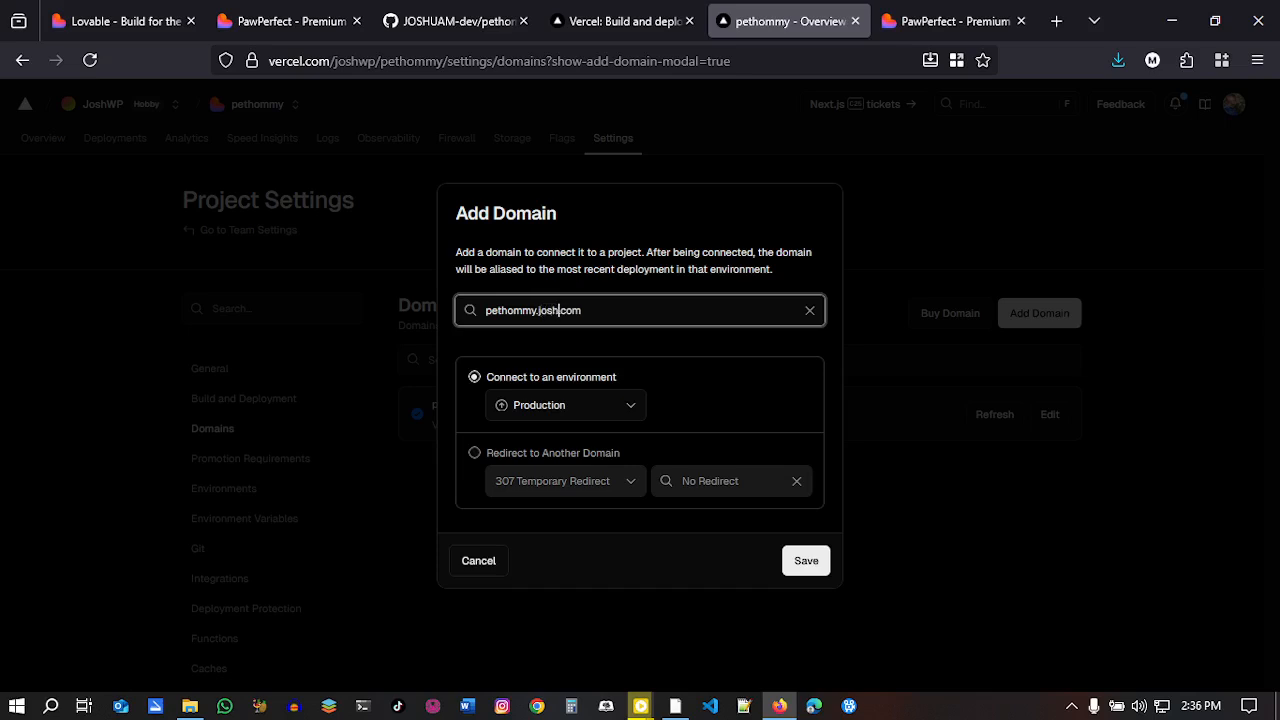
pyautogui.write('p')
pyautogui.click(571, 405)
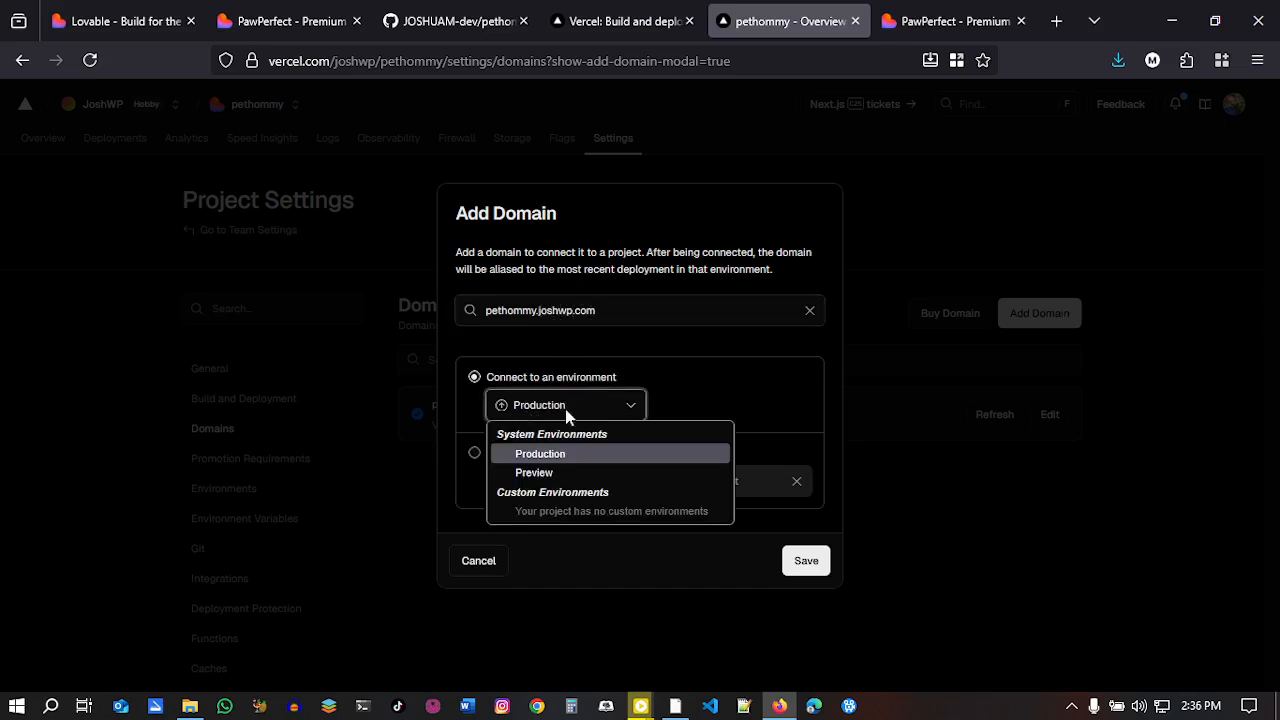
pyautogui.click(578, 416)
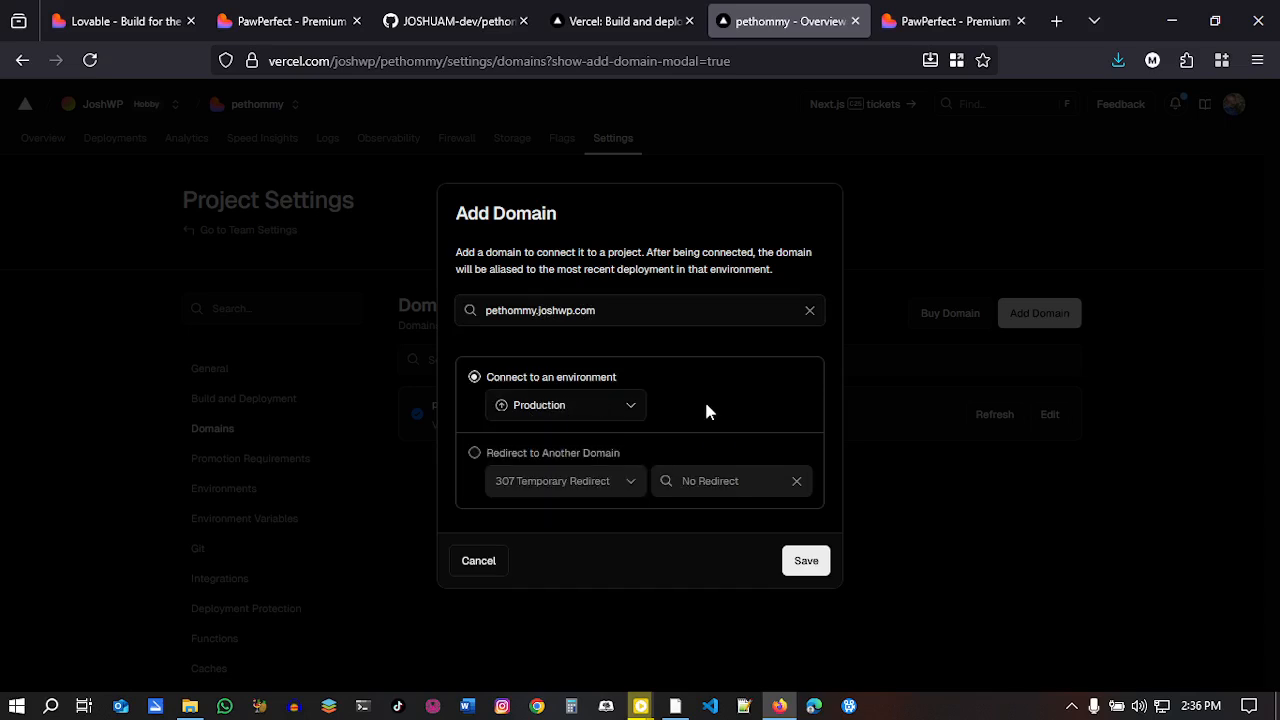
pyautogui.click(806, 564)
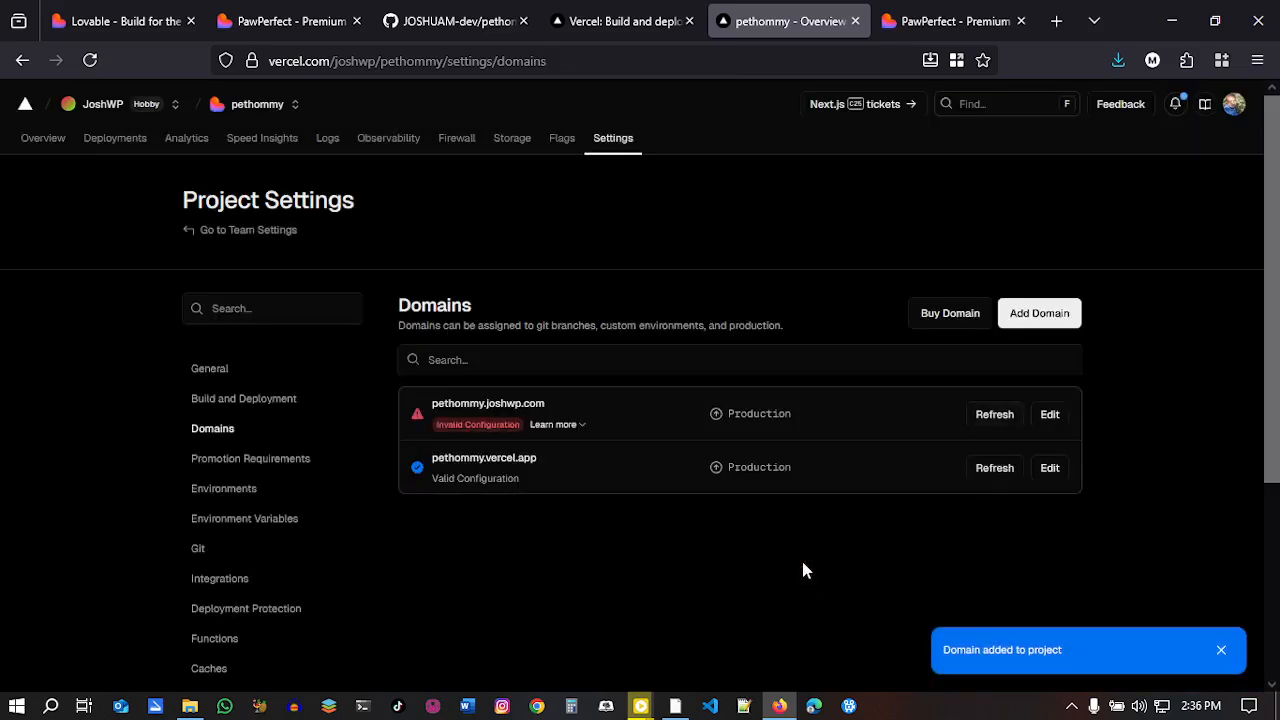
# Step: Expand the DNS details of pethommy.joshwp.com and configure it automatically, authorizing Vercel's TXT and CNAME records in Cloudflare
pyautogui.click(566, 426)
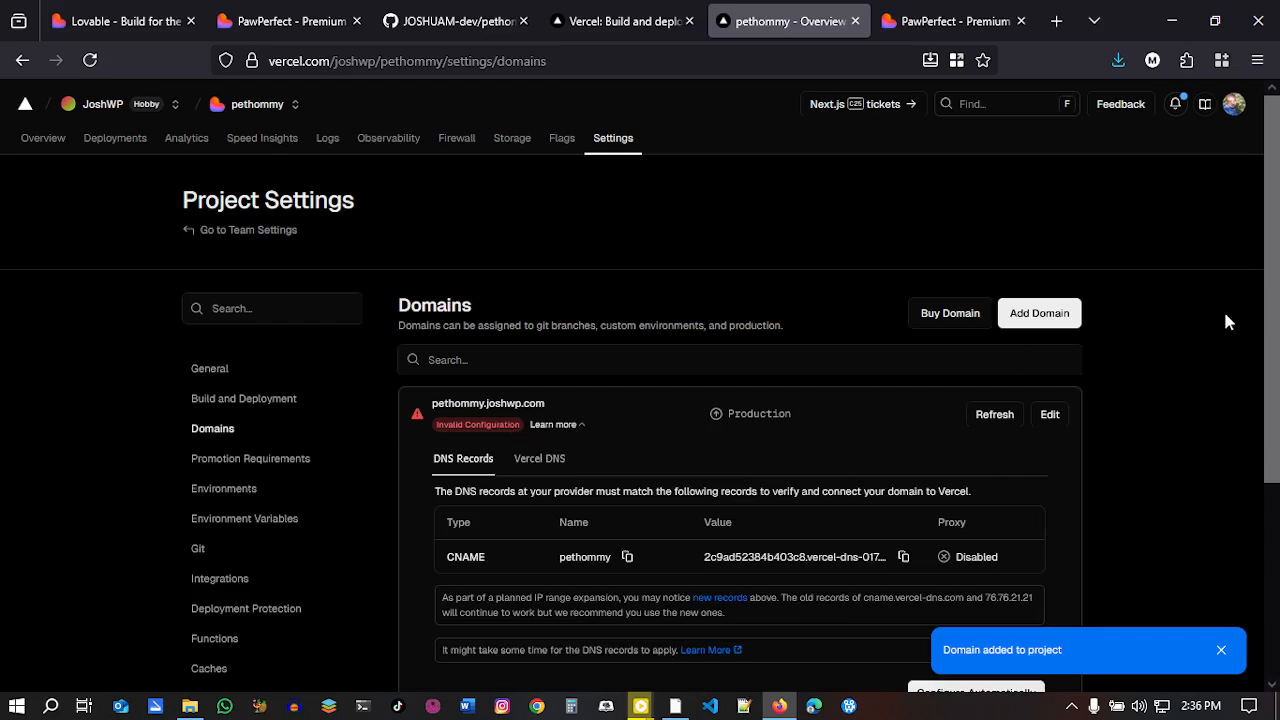
pyautogui.scroll(-3, 1256, 411)
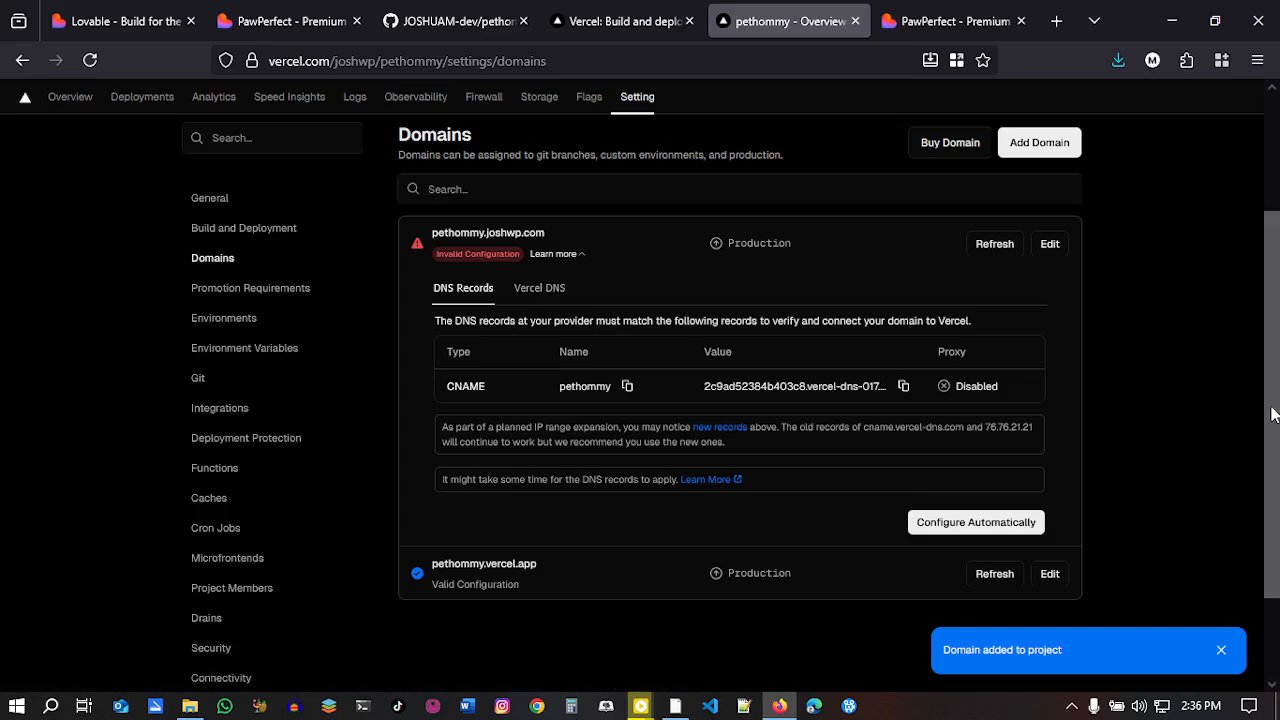
pyautogui.moveTo(1272, 414); pyautogui.dragTo(1272, 385)
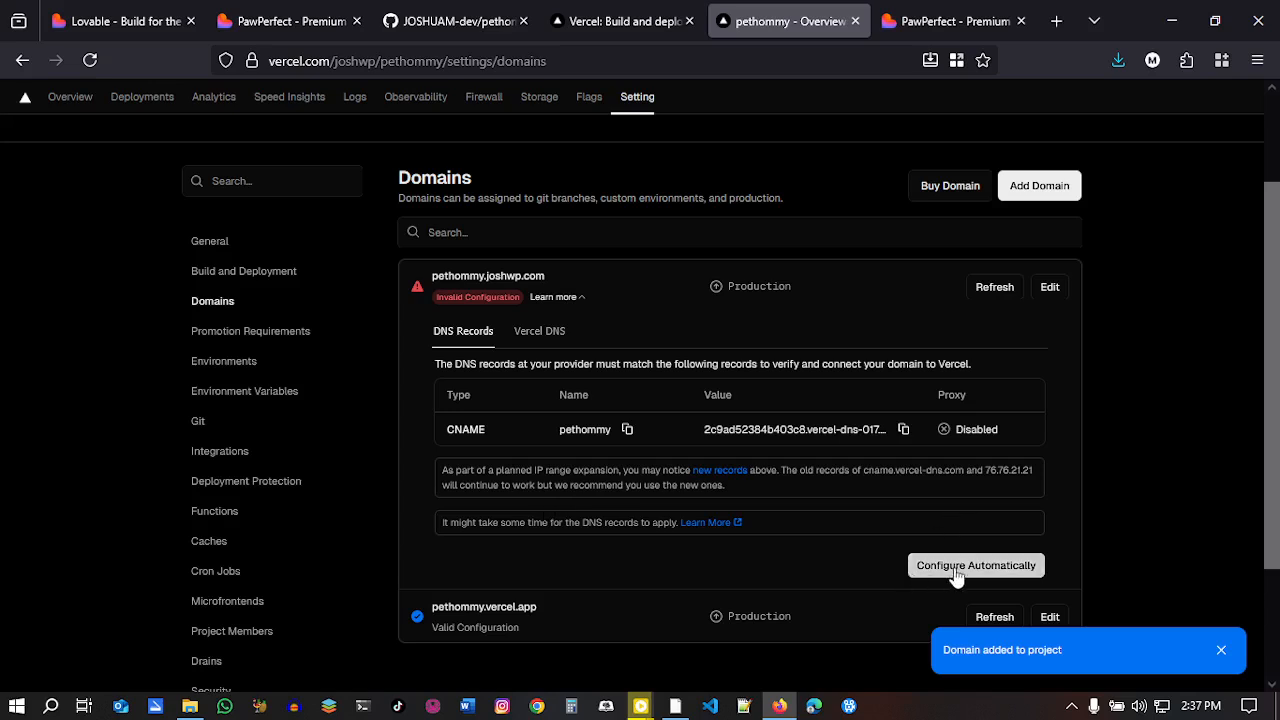
pyautogui.click(532, 338)
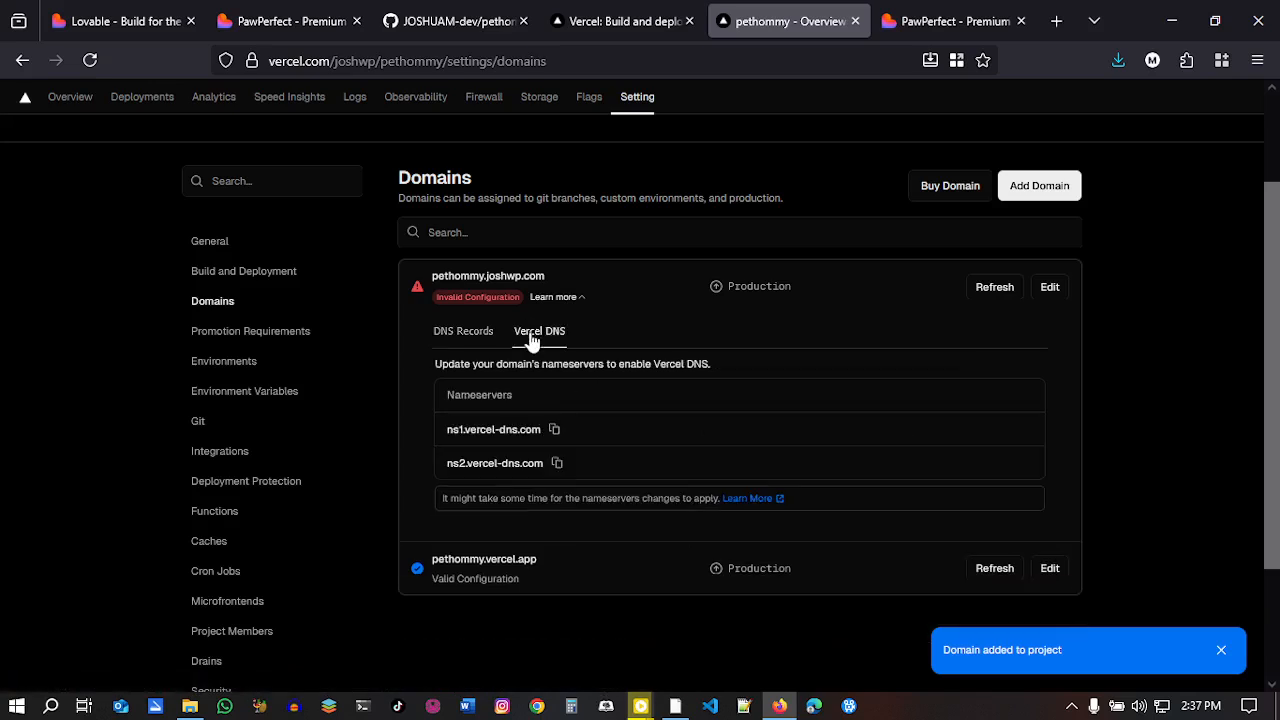
pyautogui.click(465, 340)
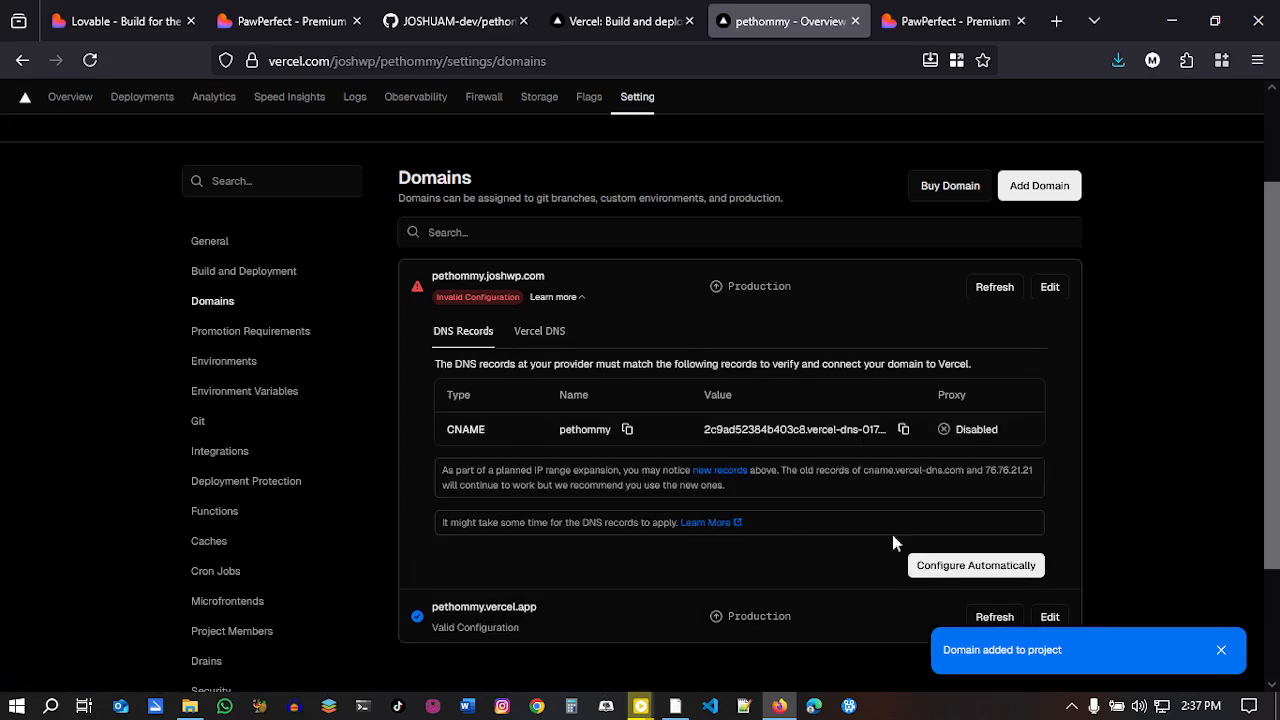
pyautogui.click(952, 566)
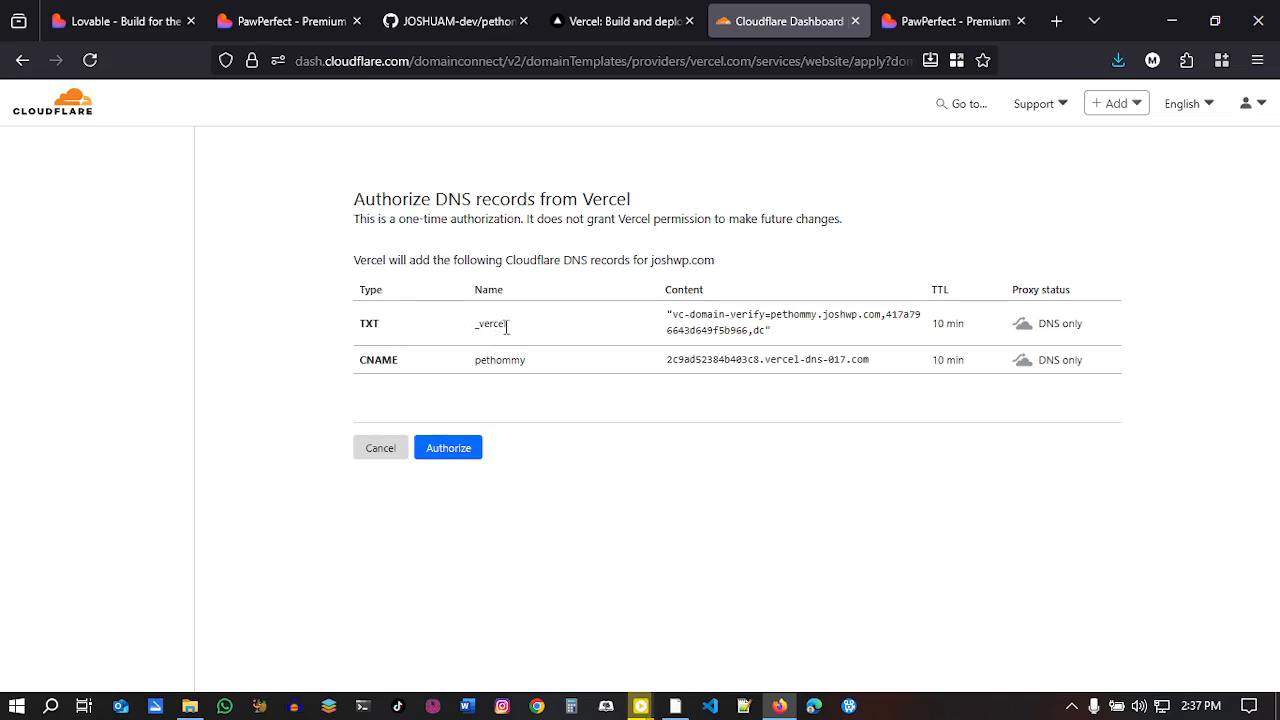
pyautogui.click(453, 450)
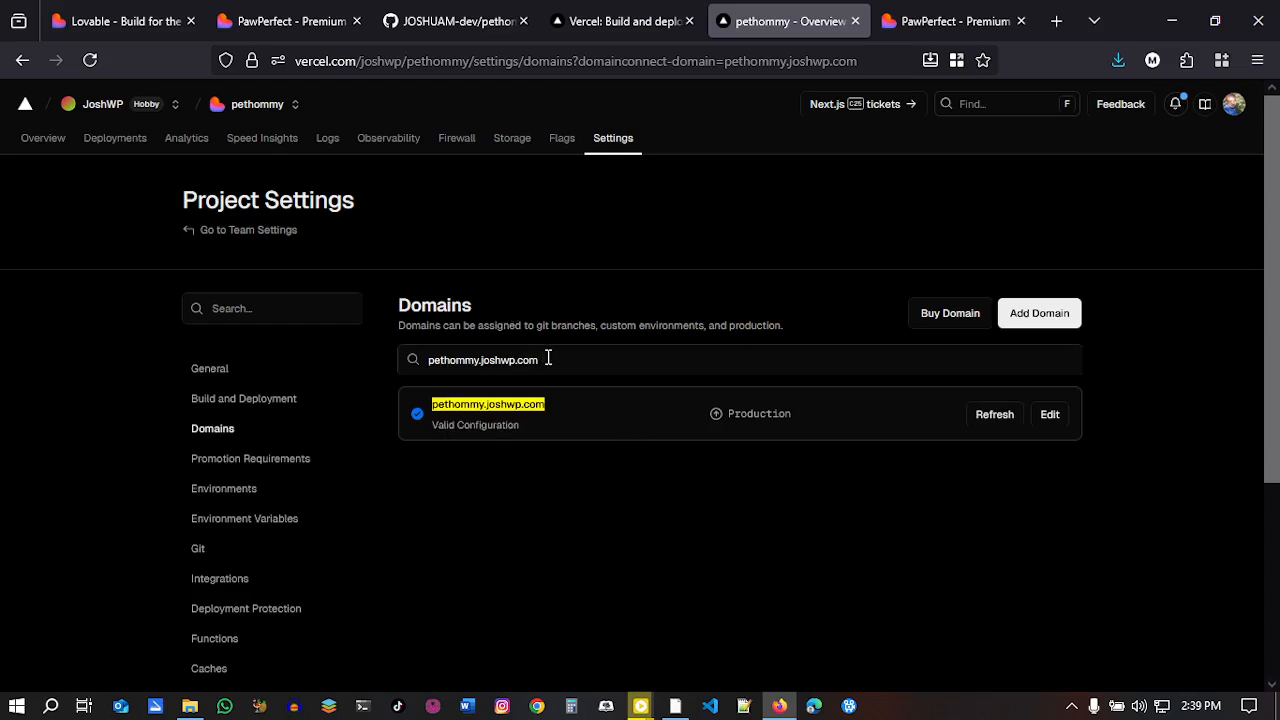
# Step: Open pethommy.joshwp.com in a new browser tab and check its security certificate and page
pyautogui.moveTo(548, 358); pyautogui.dragTo(428, 358)
pyautogui.hotkey('ctrl', 'c')
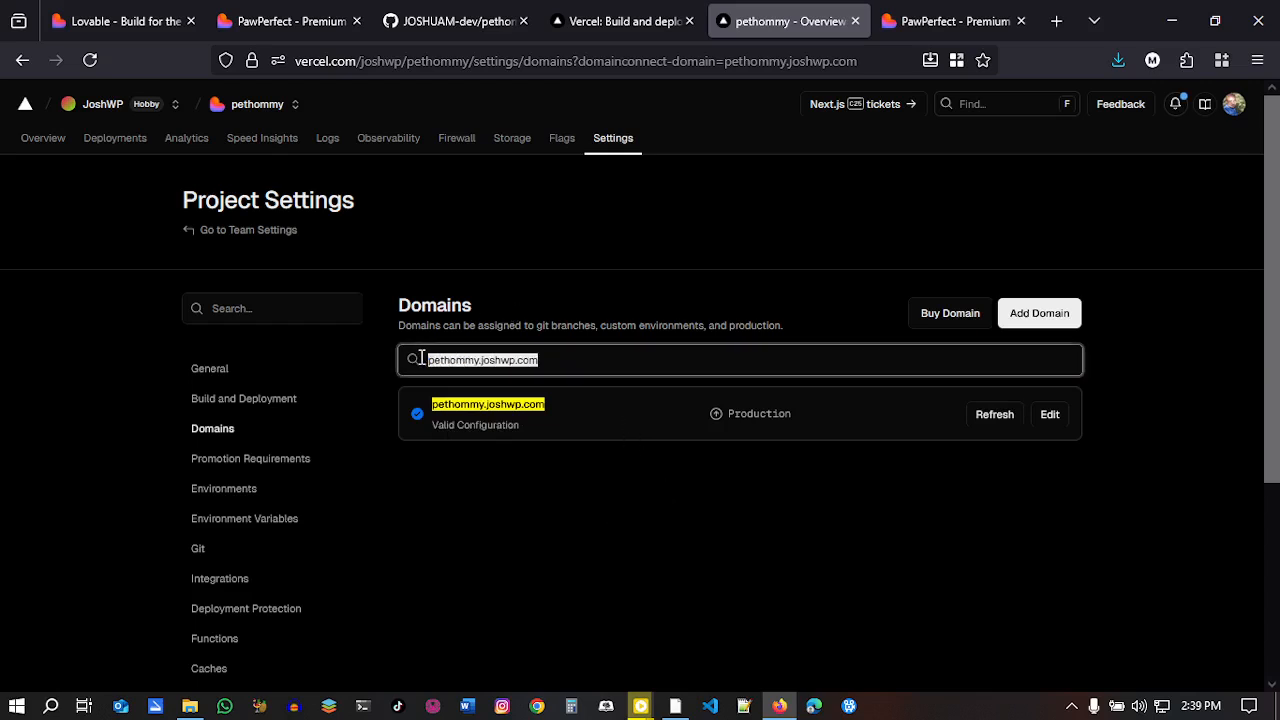
pyautogui.click(1057, 21)
pyautogui.hotkey('ctrl', 'v')
pyautogui.press('Return')
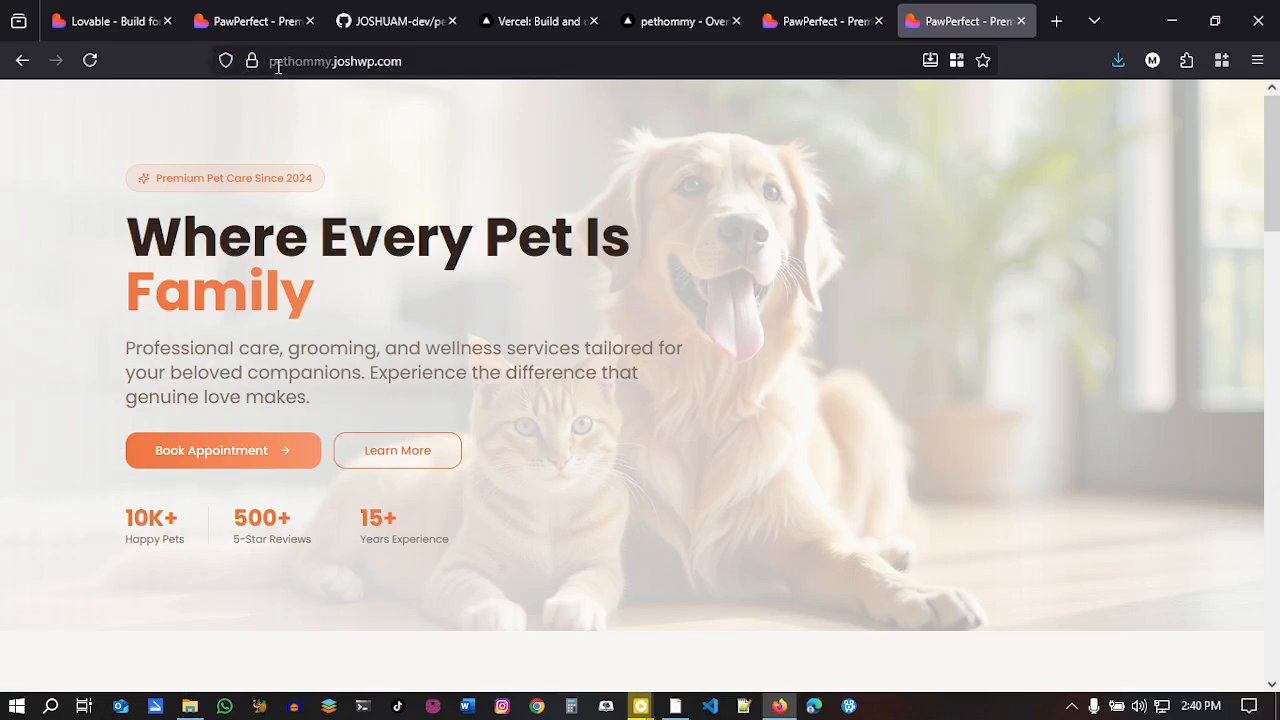
pyautogui.moveTo(253, 67)
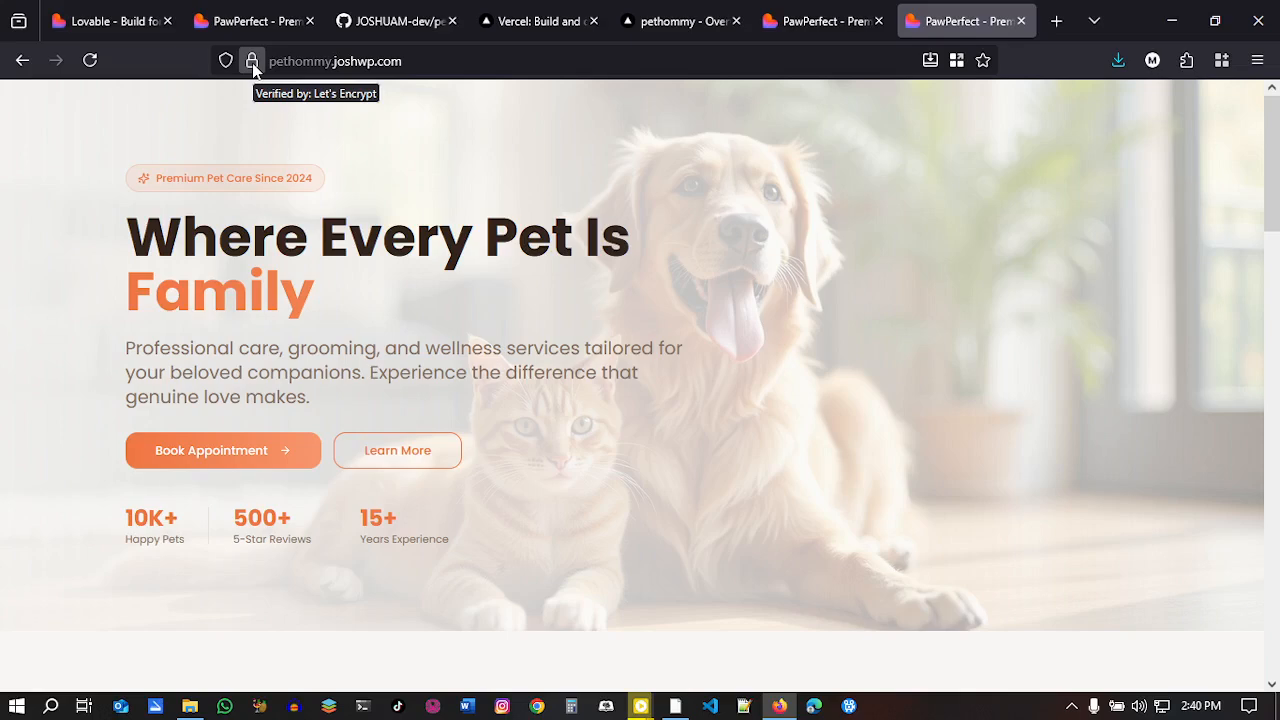
pyautogui.moveTo(1276, 215)
pyautogui.mouseDown()
pyautogui.moveTo(1274, 670)
pyautogui.moveTo(1274, 215)
pyautogui.mouseUp()
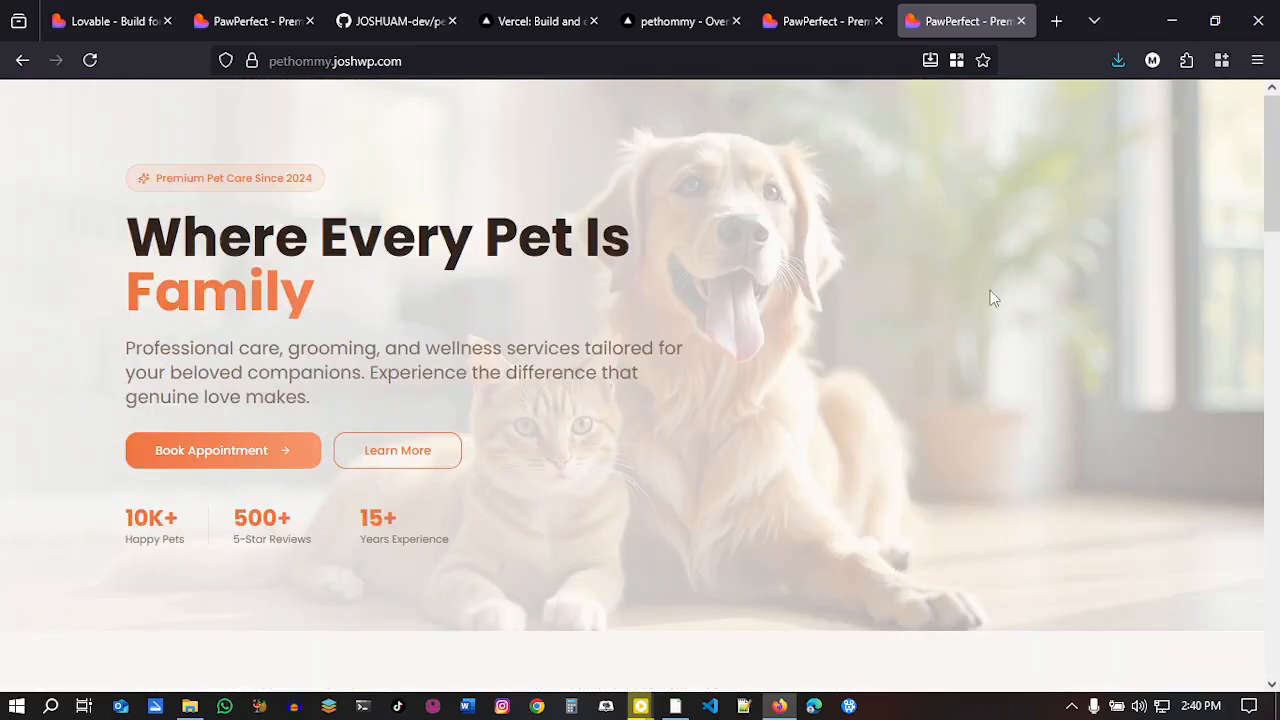
pyautogui.moveTo(1268, 185); pyautogui.dragTo(1253, 116)
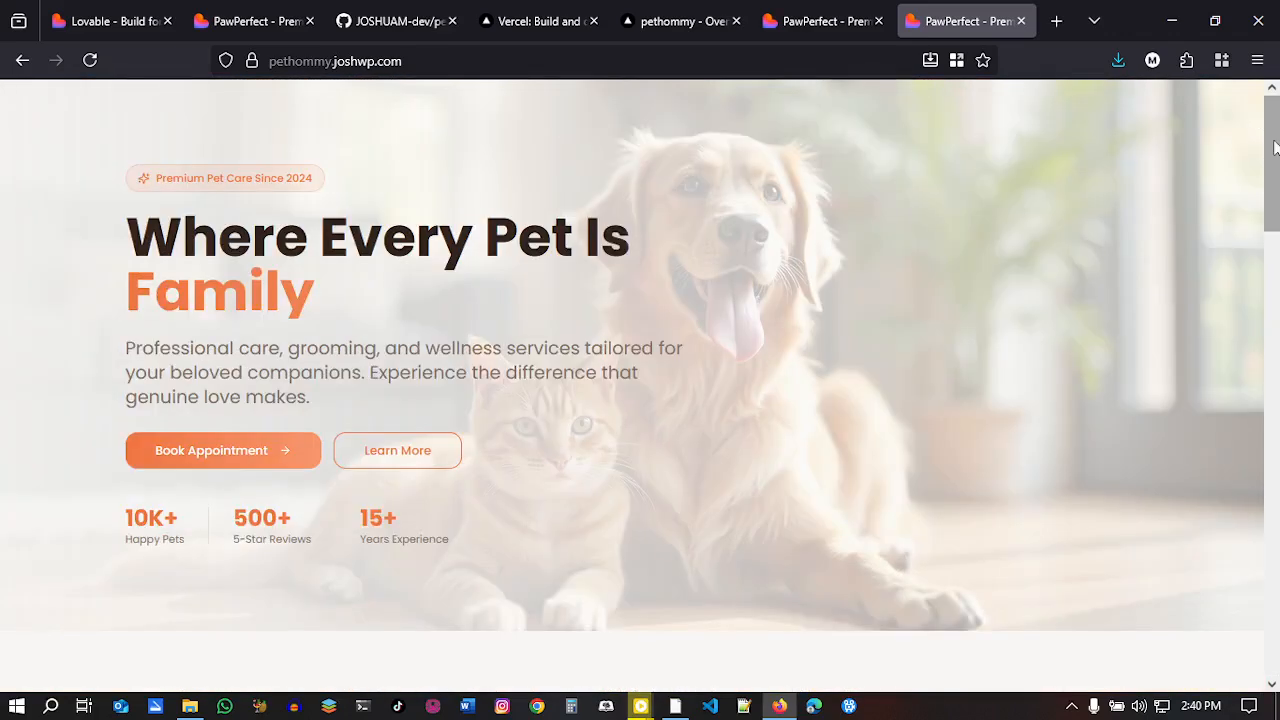
pyautogui.moveTo(1275, 152)
pyautogui.mouseDown()
pyautogui.moveTo(1276, 620)
pyautogui.moveTo(1276, 136)
pyautogui.mouseUp()
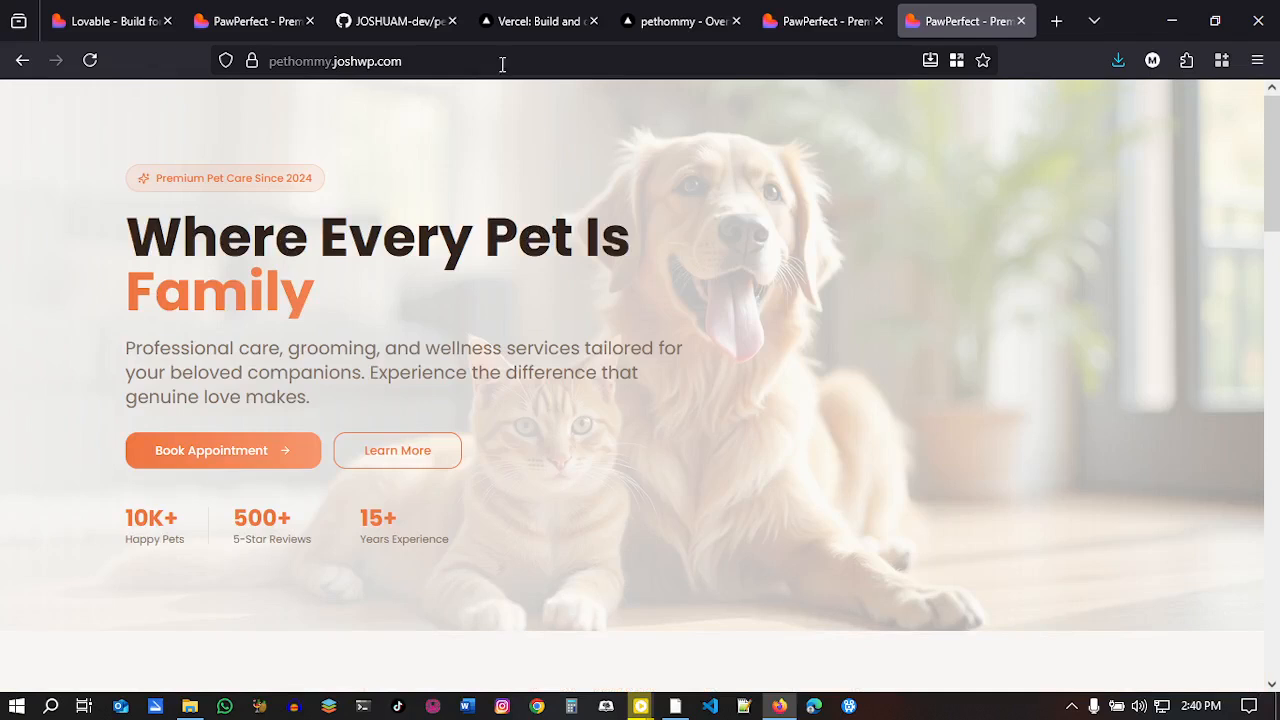
# Step: Look through the pethommy project menu and page preview in Lovable and compare it with the live pethommy.joshwp.com site
pyautogui.click(80, 12)
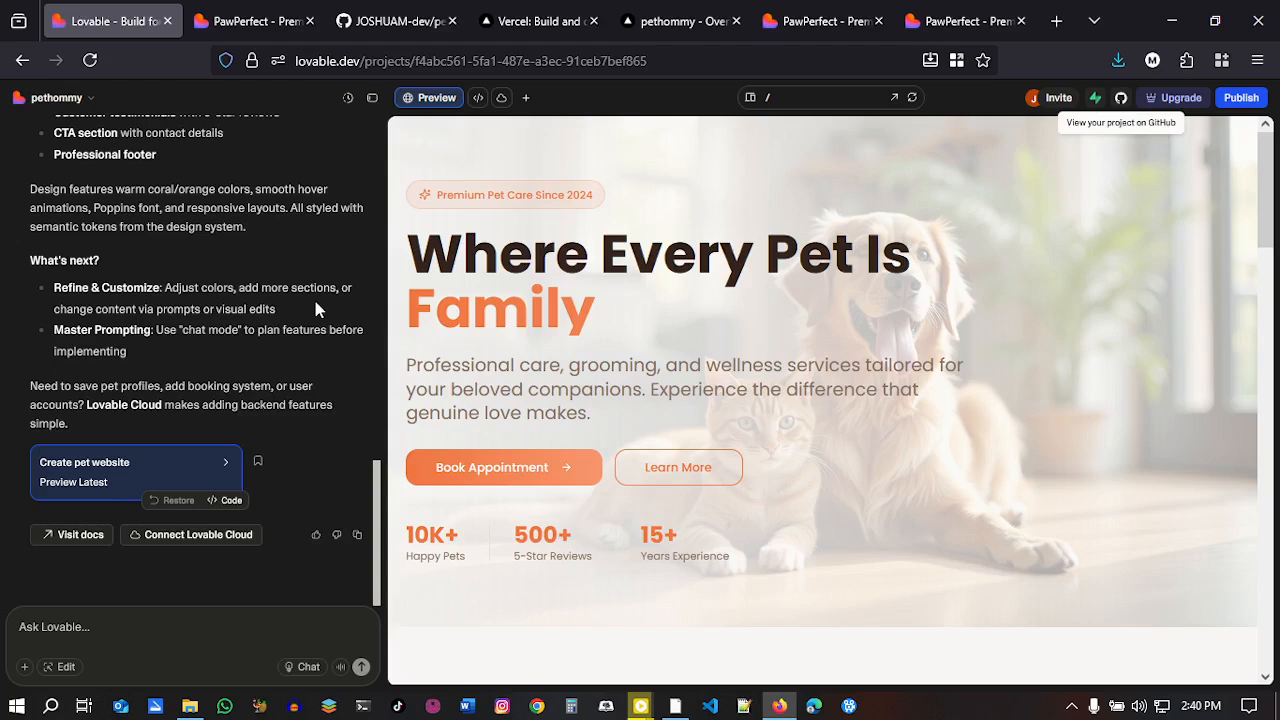
pyautogui.click(88, 98)
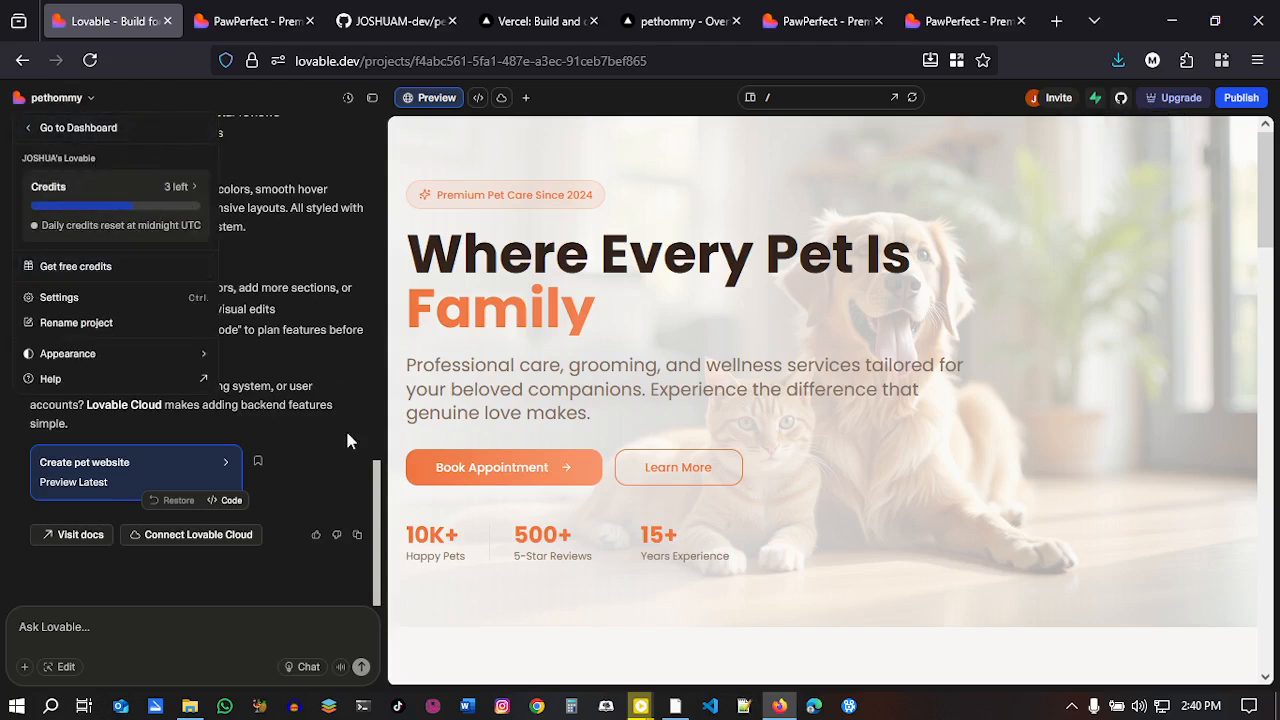
pyautogui.click(129, 617)
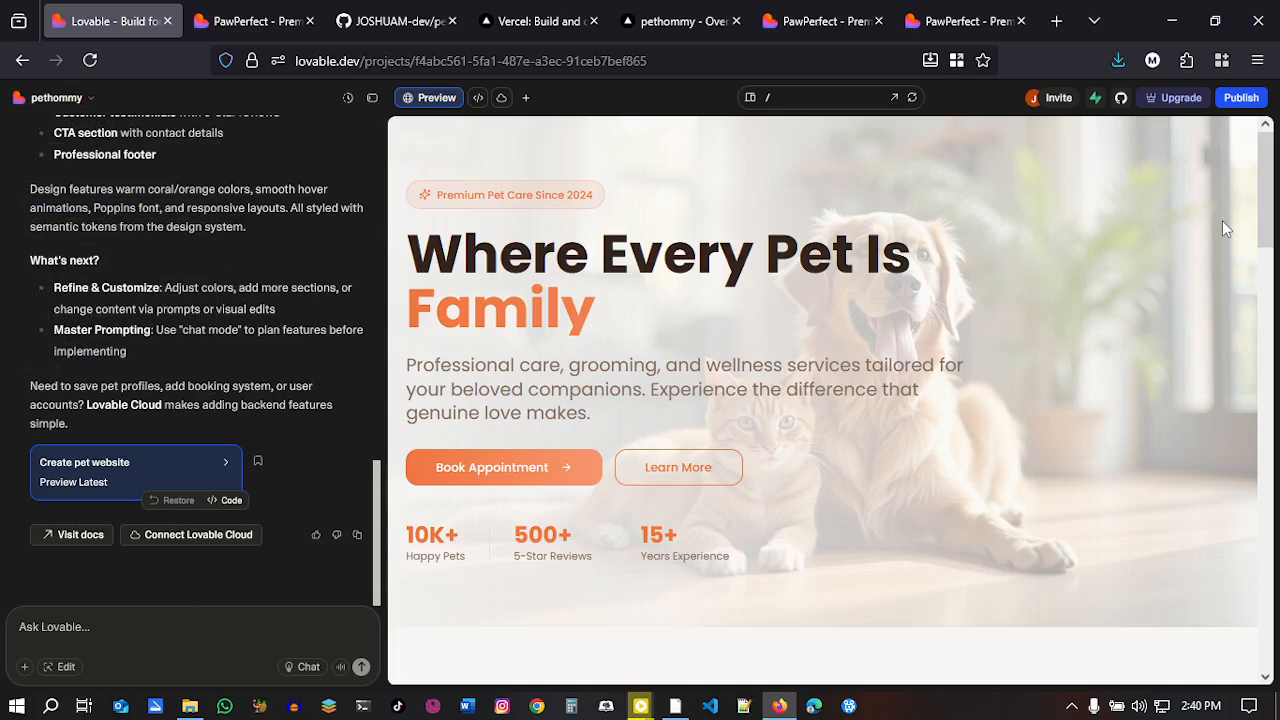
pyautogui.moveTo(1262, 220); pyautogui.dragTo(1276, 650)
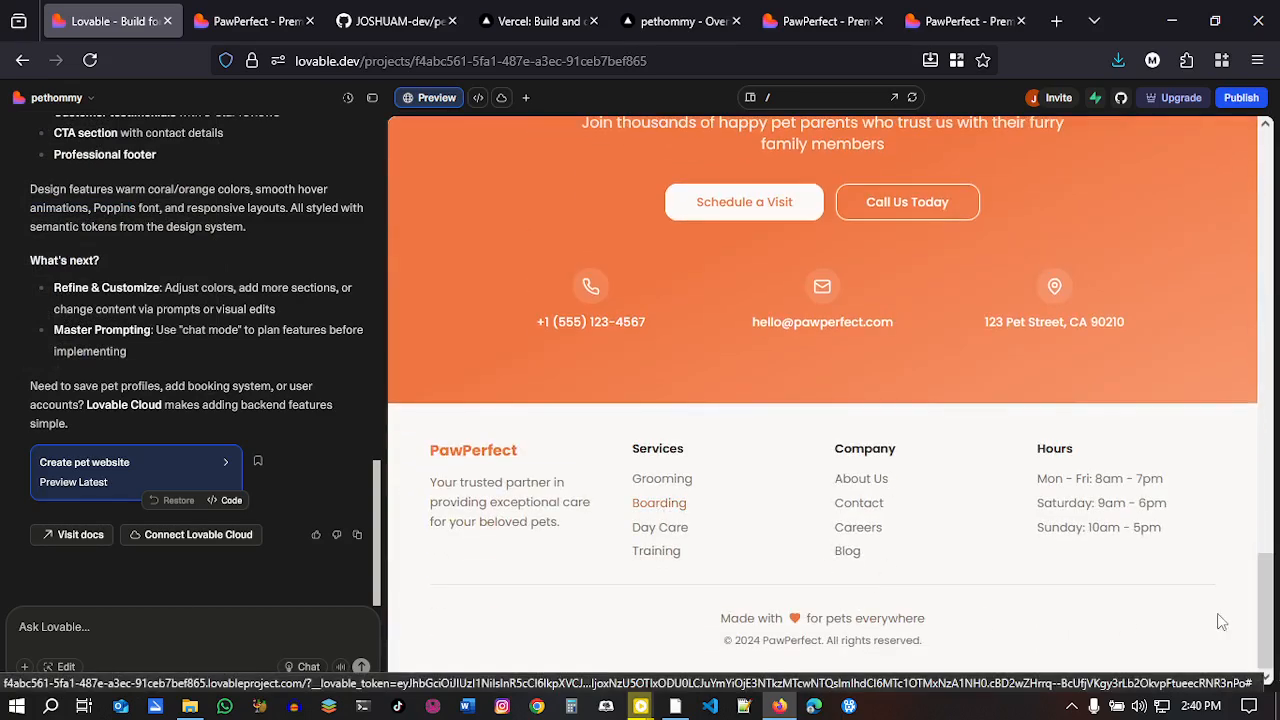
pyautogui.moveTo(1265, 615); pyautogui.dragTo(1274, 172)
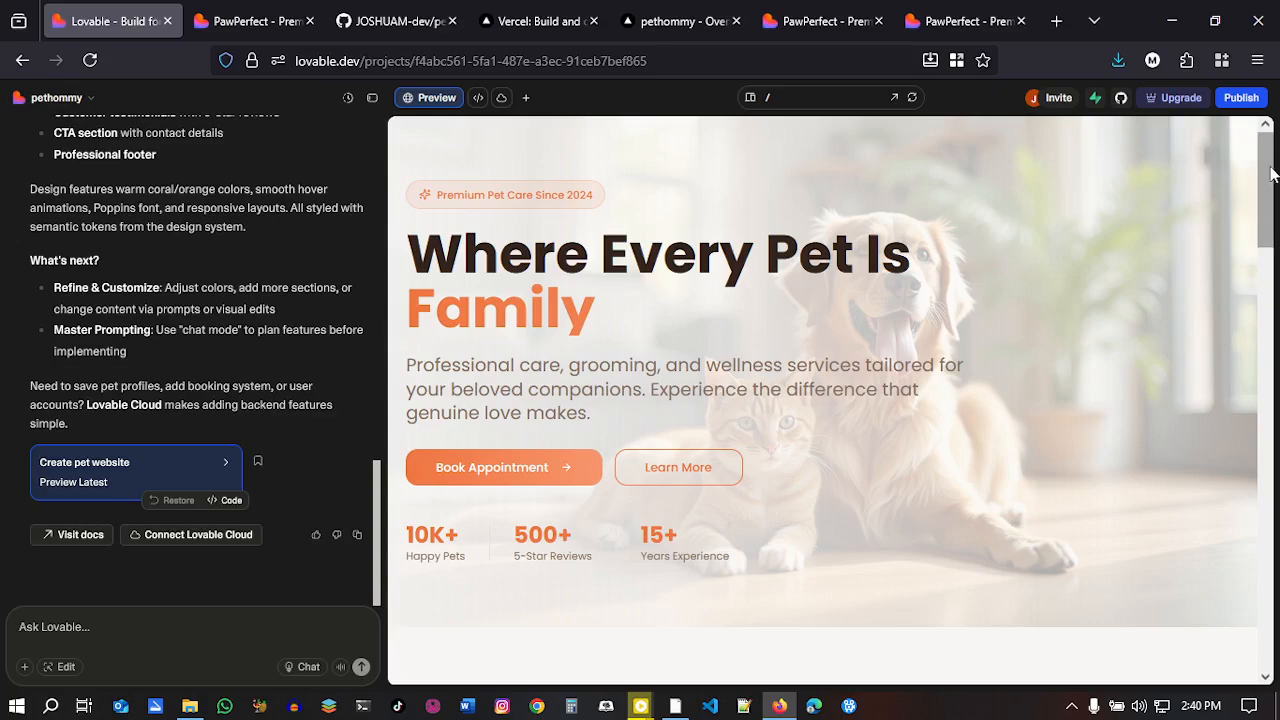
pyautogui.moveTo(1270, 177)
pyautogui.mouseDown()
pyautogui.moveTo(1271, 600)
pyautogui.moveTo(1270, 382)
pyautogui.moveTo(1247, 167)
pyautogui.mouseUp()
pyautogui.click(990, 20)
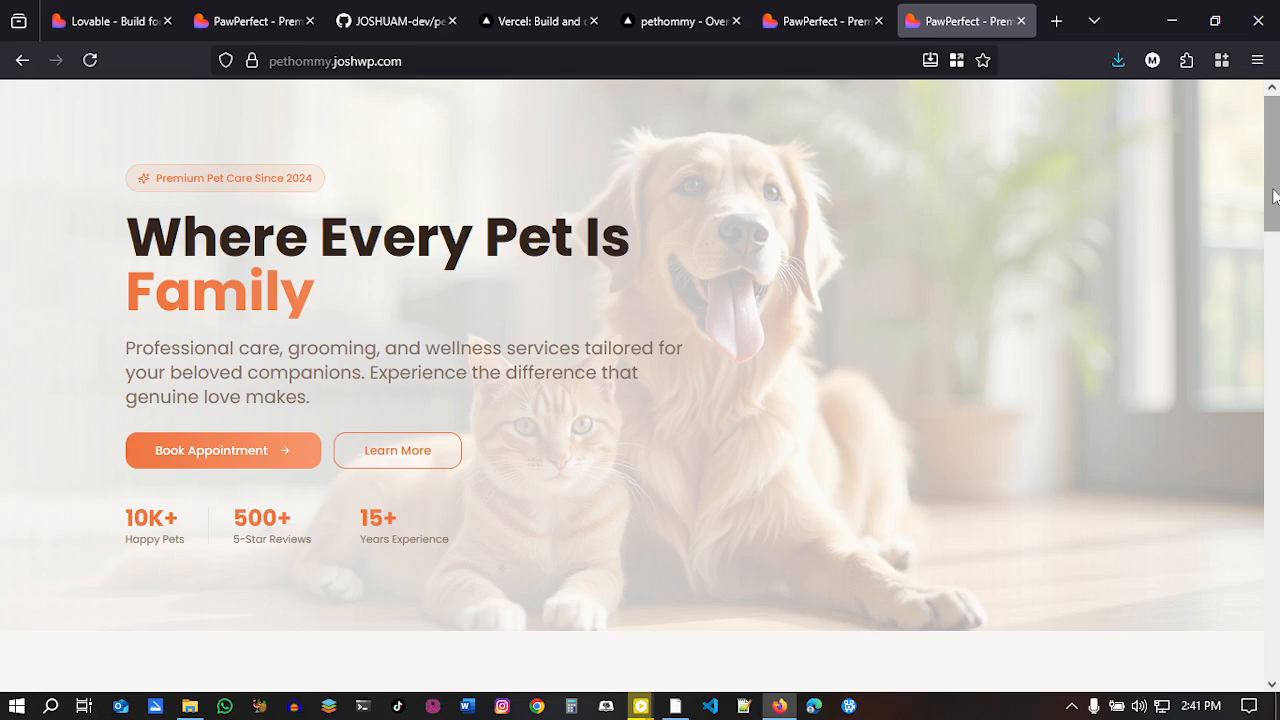
pyautogui.moveTo(1275, 197); pyautogui.dragTo(1277, 168)
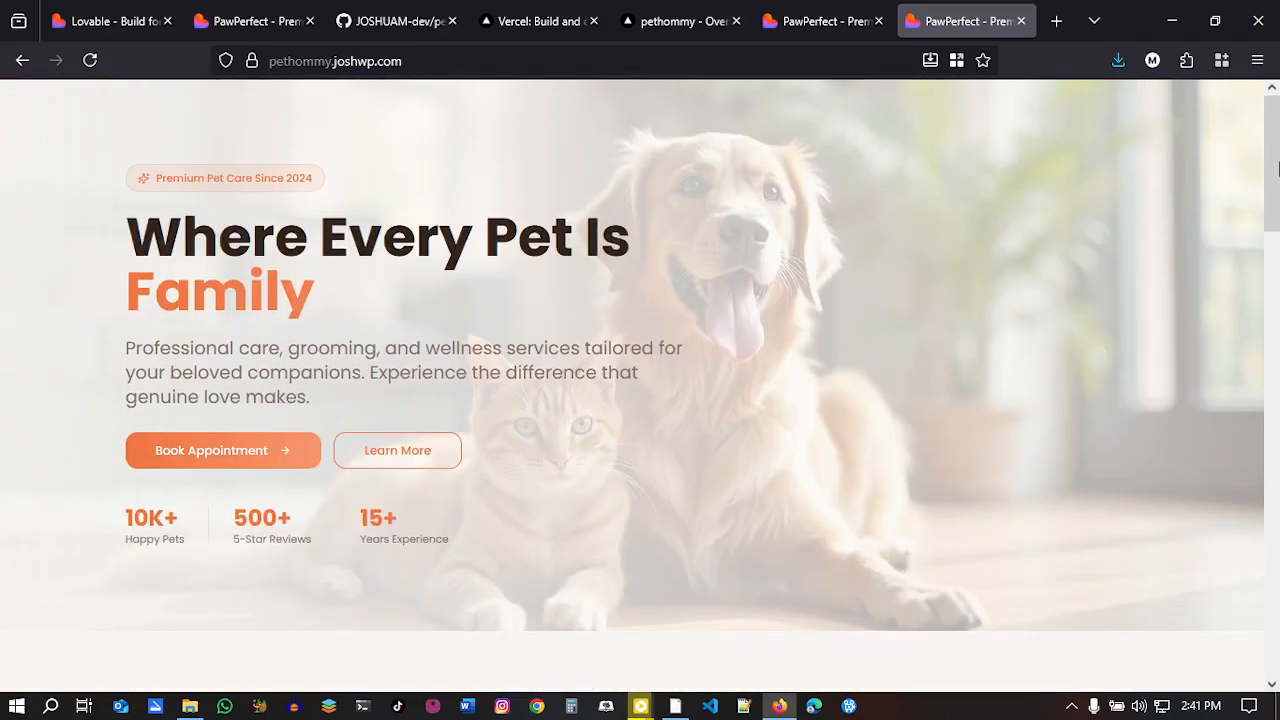